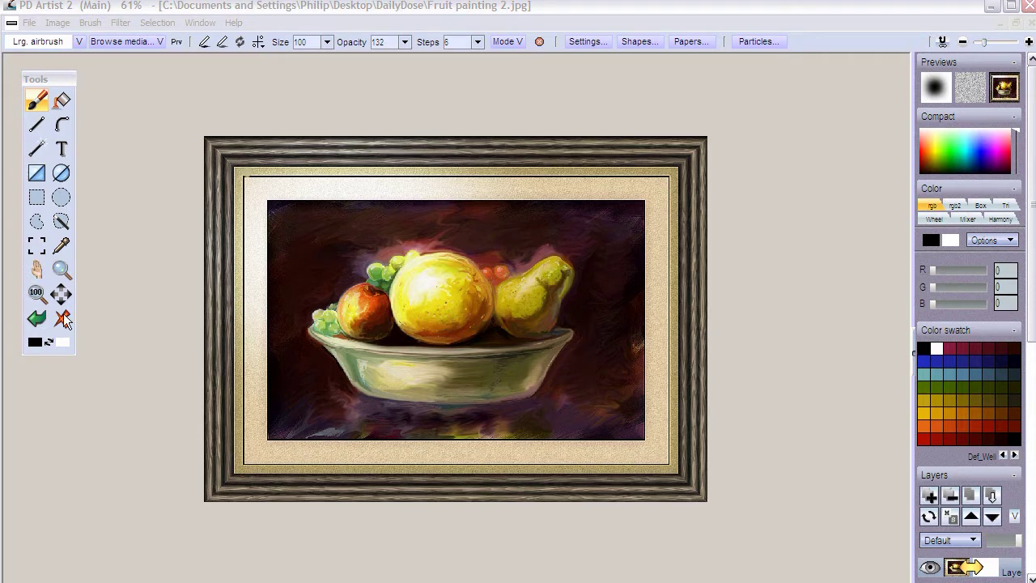
- Enlarge the canvas around the framed fruit painting to a width of 1600 and a height of 1200
{"action": "left_click", "coordinate": [35, 293]}
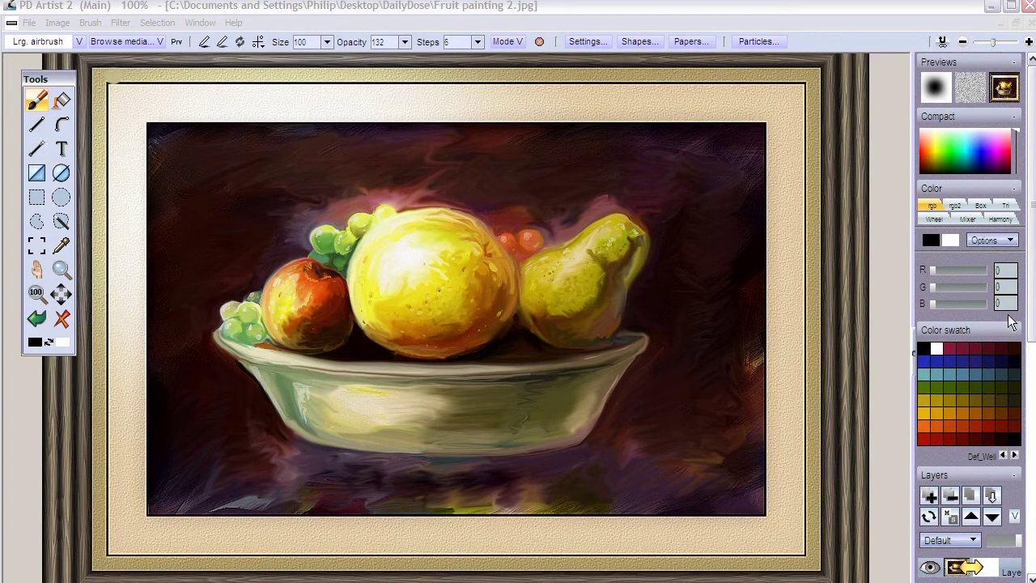
{"action": "left_click", "coordinate": [61, 270]}
{"action": "right_click", "coordinate": [558, 427]}
{"action": "right_click", "coordinate": [497, 429]}
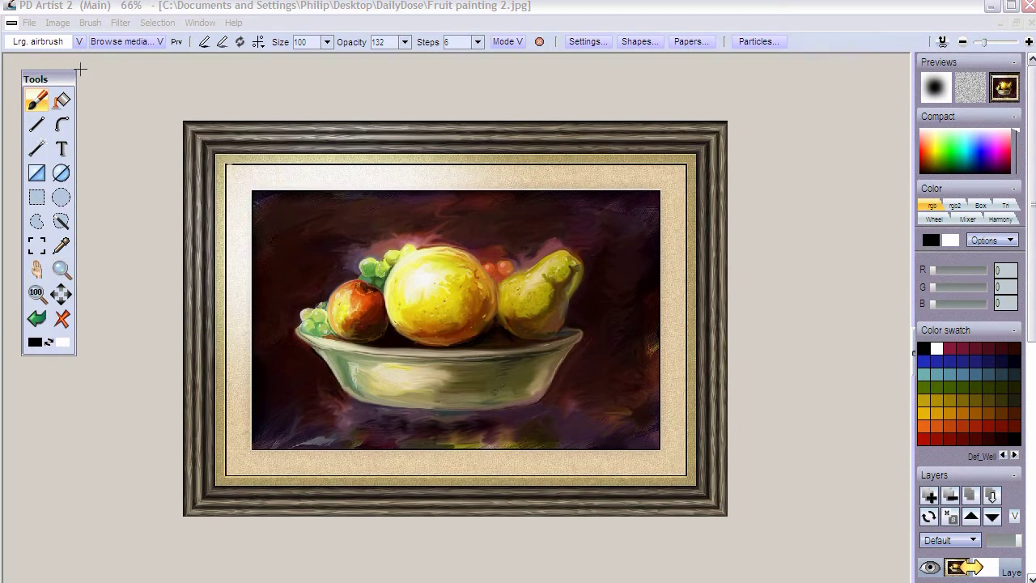
{"action": "left_click", "coordinate": [64, 27]}
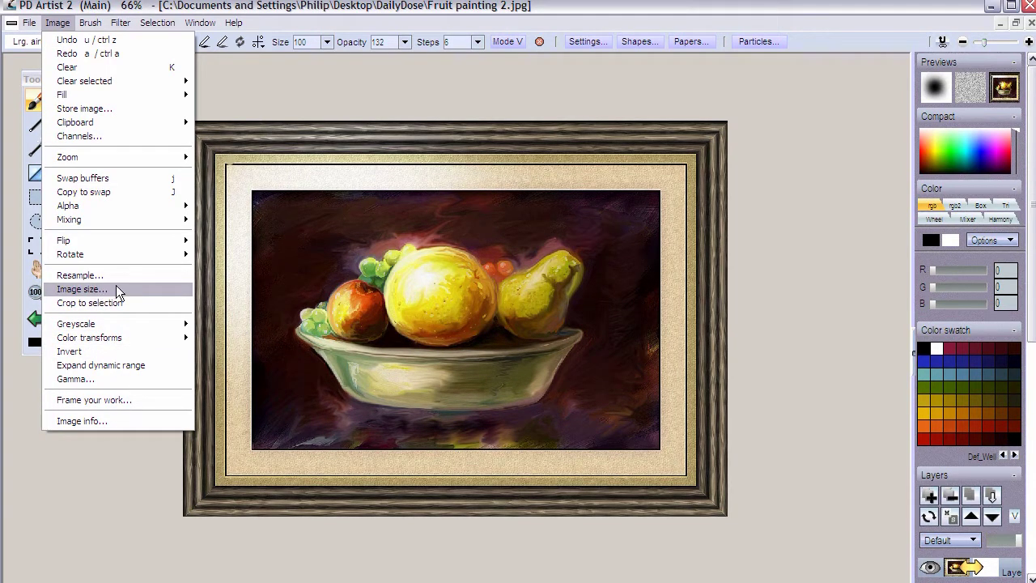
{"action": "left_click", "coordinate": [139, 289]}
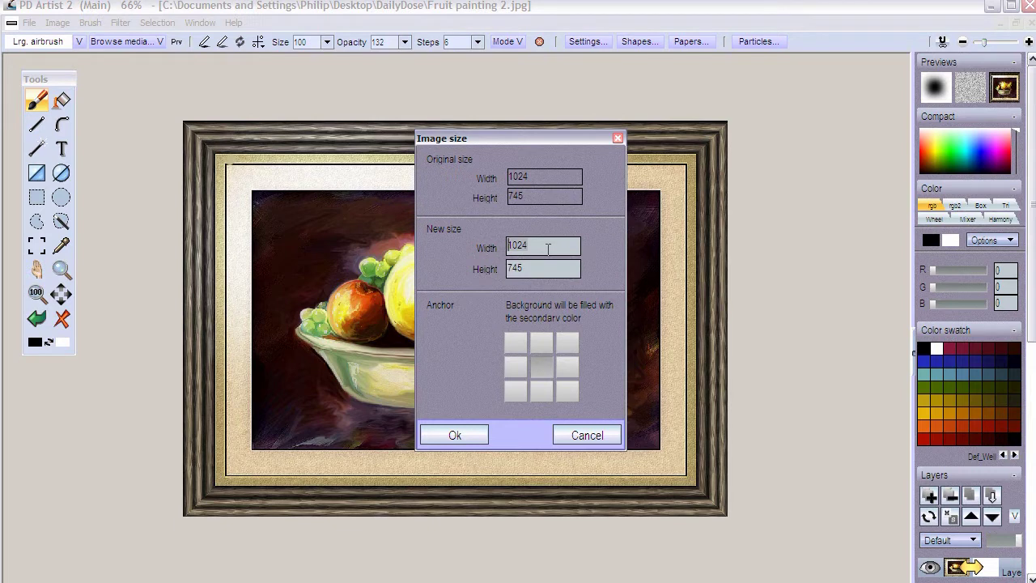
{"action": "double_click", "coordinate": [547, 250]}
{"action": "type", "text": "1600"}
{"action": "double_click", "coordinate": [535, 269]}
{"action": "type", "text": "1200"}
{"action": "left_click", "coordinate": [479, 435]}
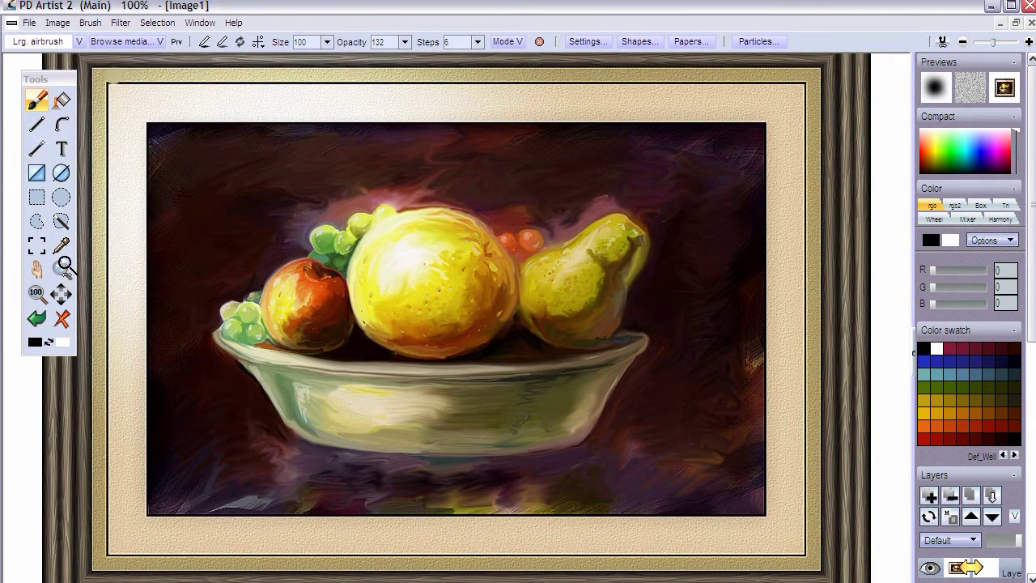
- Try a slight counterclockwise rotation of the image with the Transform filter without tiling, and undo it
{"action": "scroll", "coordinate": [555, 428], "scroll_direction": "down", "scroll_amount": 4}
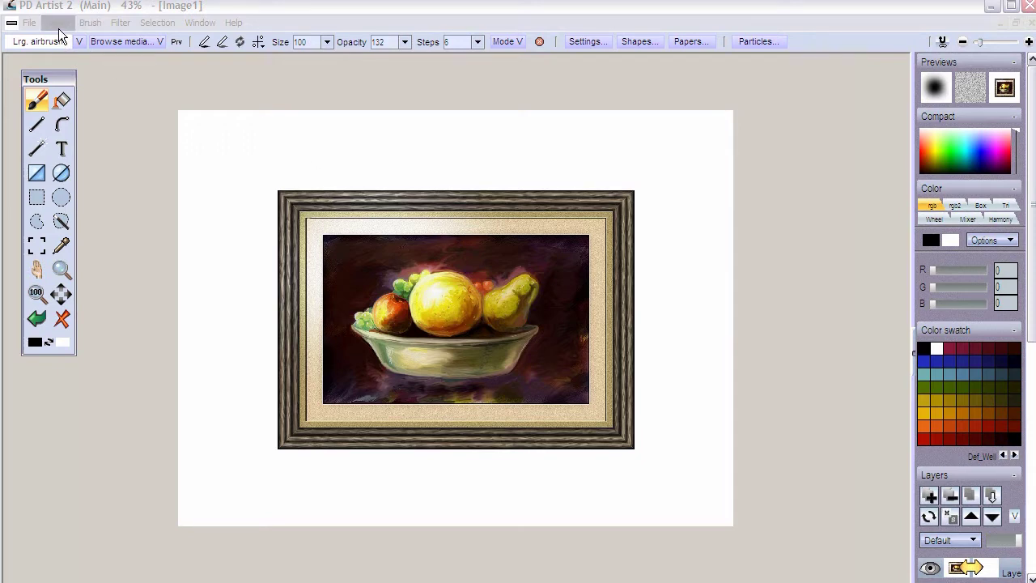
{"action": "left_click", "coordinate": [123, 24]}
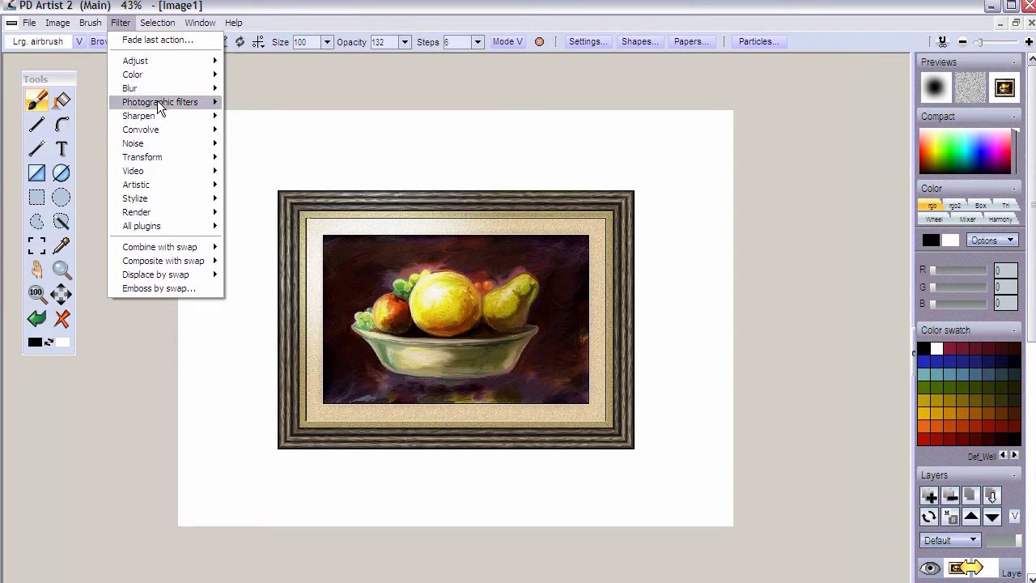
{"action": "mouse_move", "coordinate": [164, 132]}
{"action": "mouse_move", "coordinate": [162, 155]}
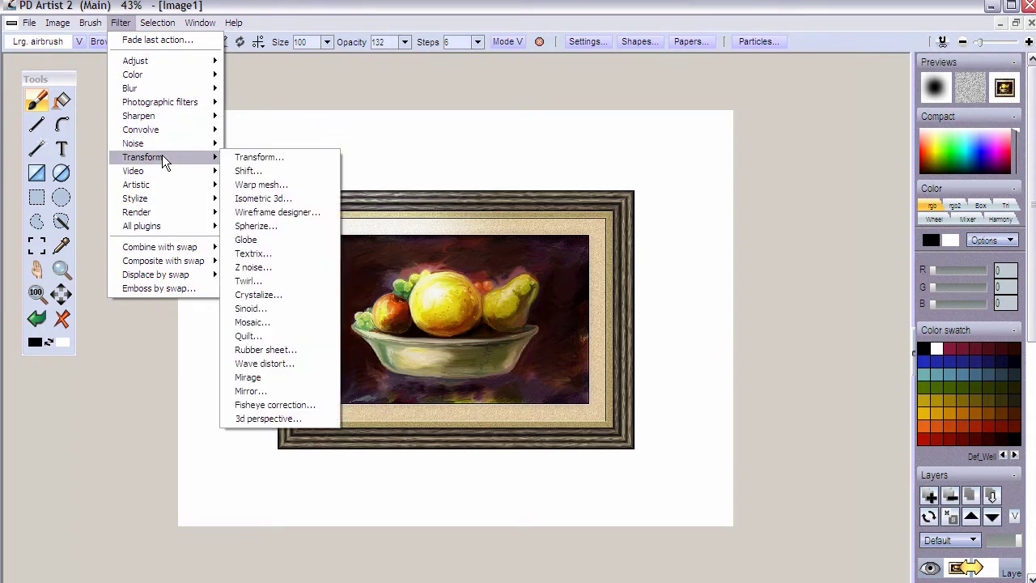
{"action": "left_click", "coordinate": [253, 157]}
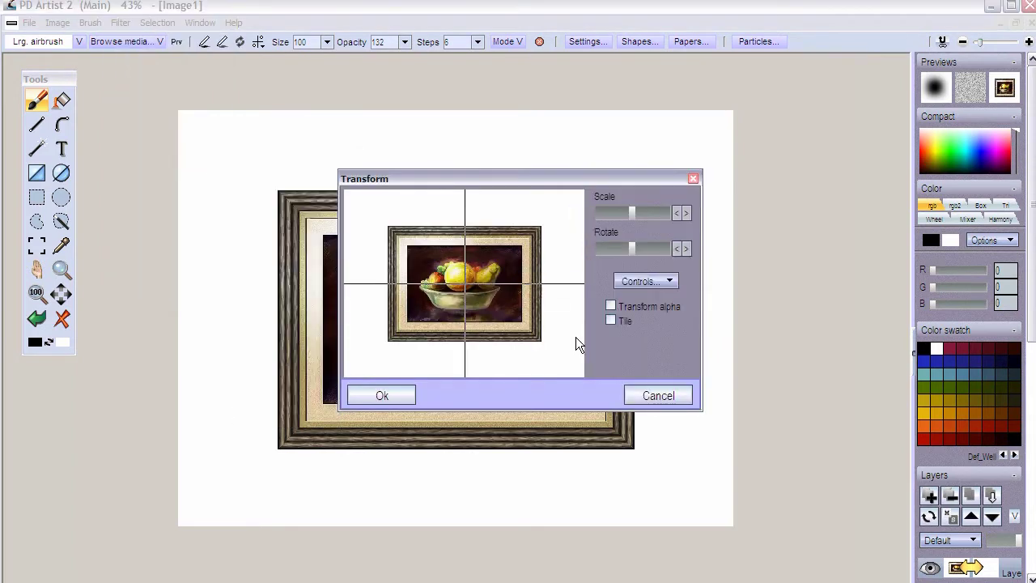
{"action": "left_click", "coordinate": [684, 248]}
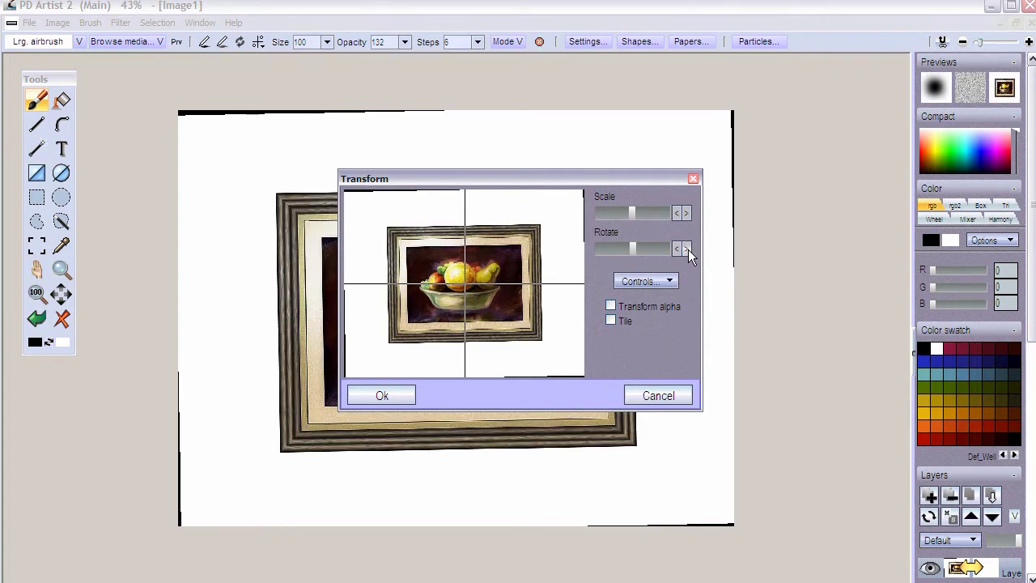
{"action": "left_click", "coordinate": [686, 249]}
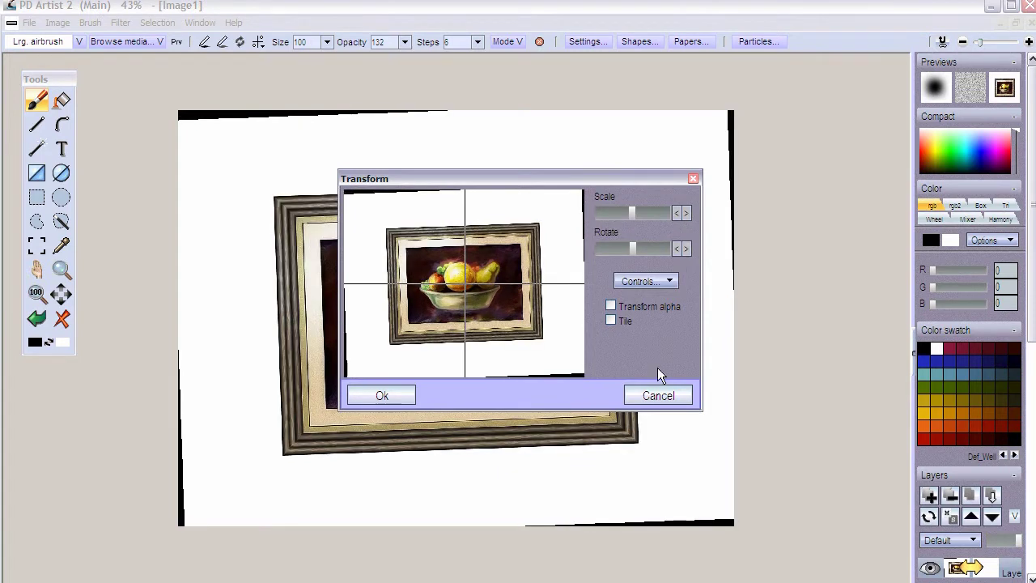
{"action": "left_click", "coordinate": [382, 398]}
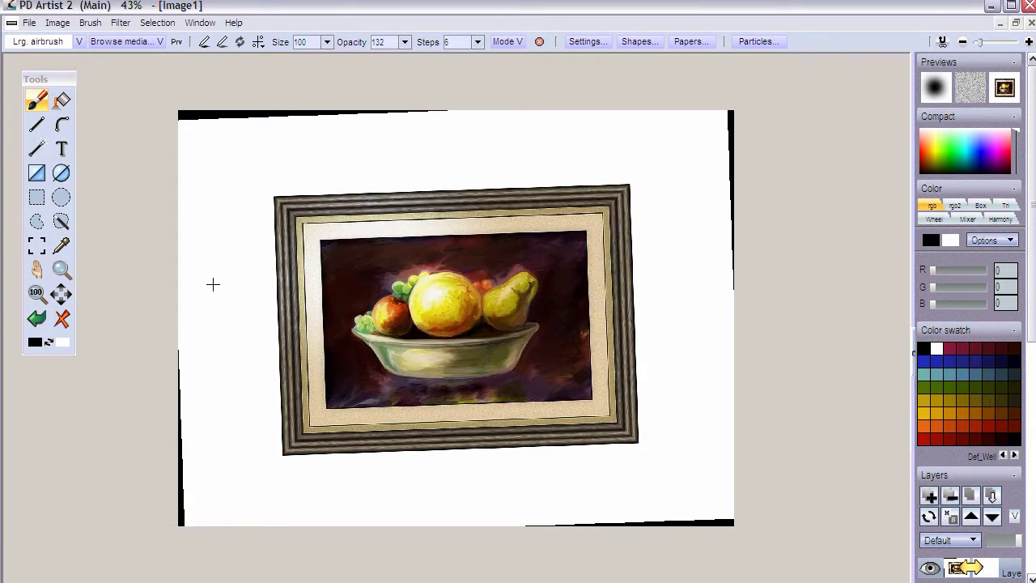
{"action": "key", "text": "ctrl+z"}
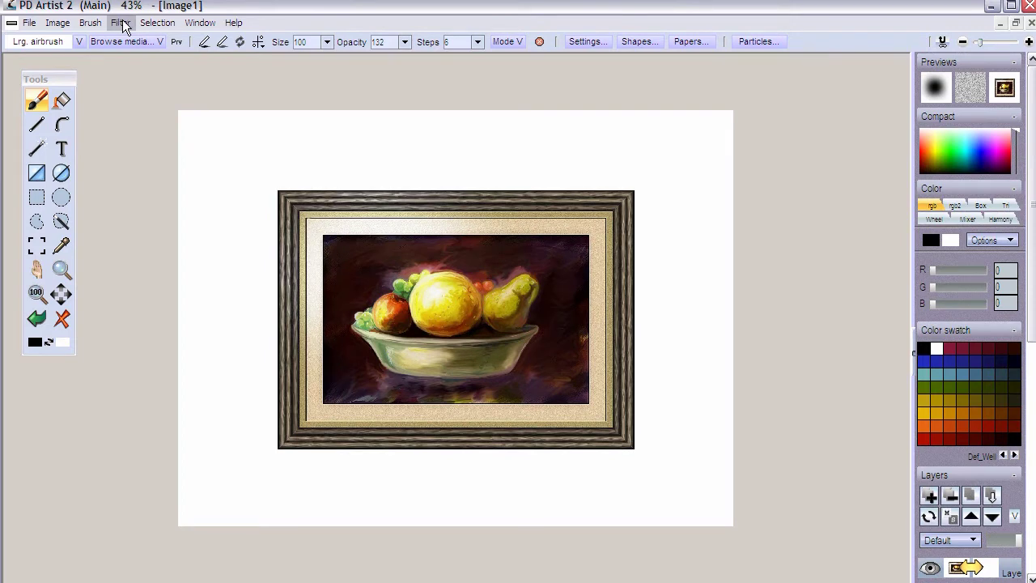
- Rotate the image slightly counterclockwise with the Transform filter, with Tile enabled so the corners fill with white
{"action": "left_click", "coordinate": [121, 23]}
{"action": "mouse_move", "coordinate": [164, 159]}
{"action": "left_click", "coordinate": [243, 157]}
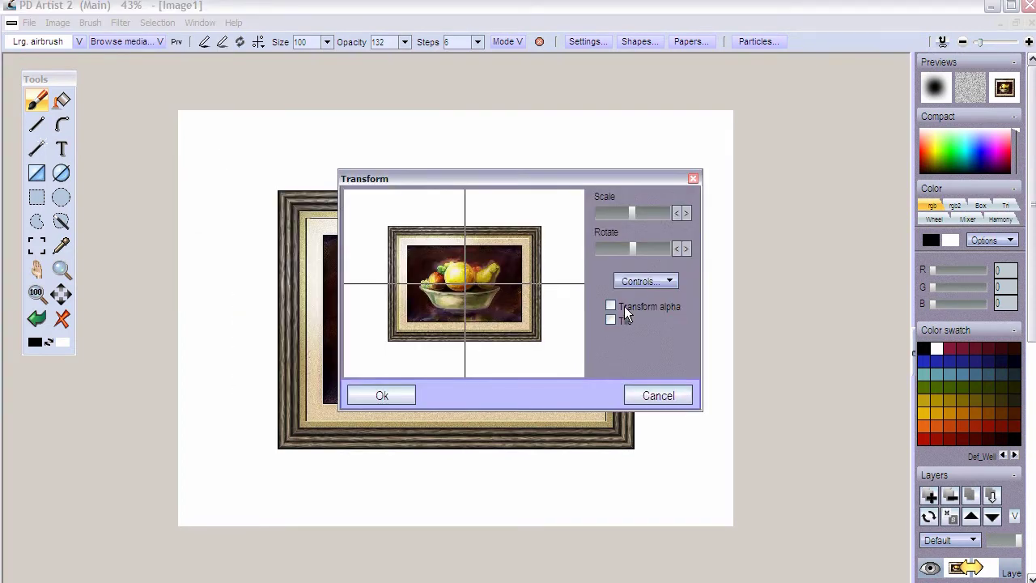
{"action": "left_click", "coordinate": [686, 248]}
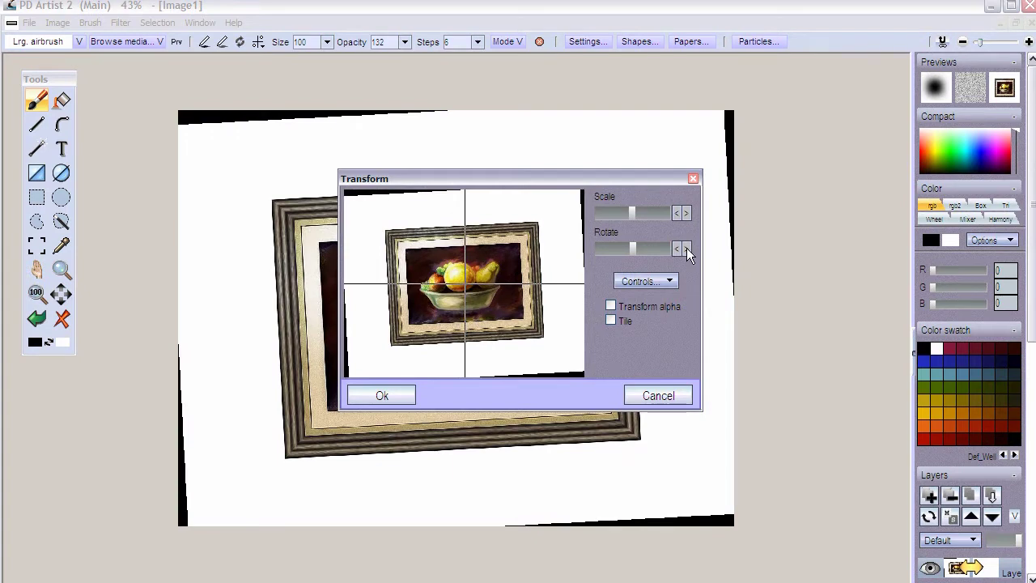
{"action": "left_click", "coordinate": [676, 248]}
{"action": "left_click", "coordinate": [610, 321]}
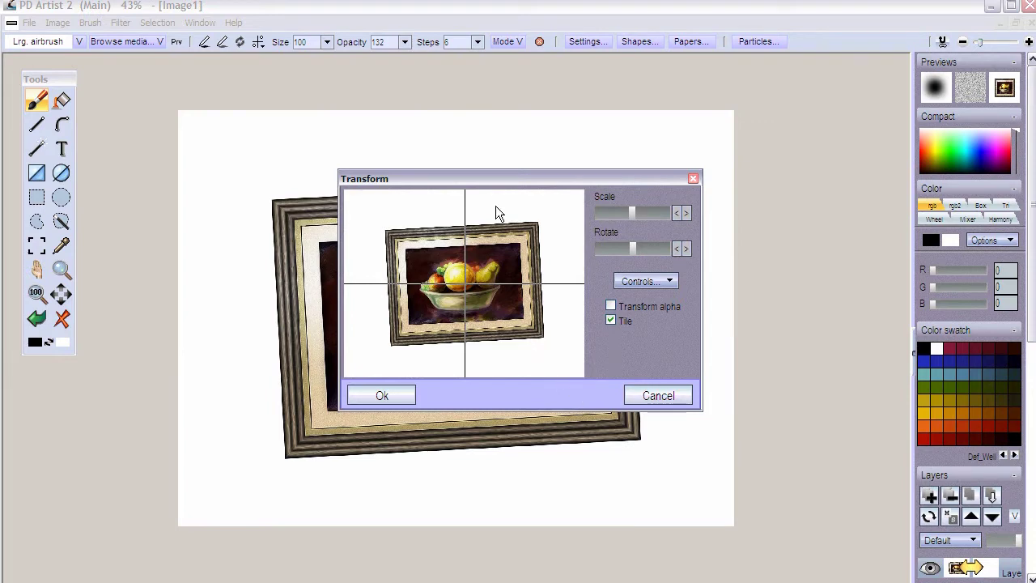
{"action": "left_click", "coordinate": [384, 395]}
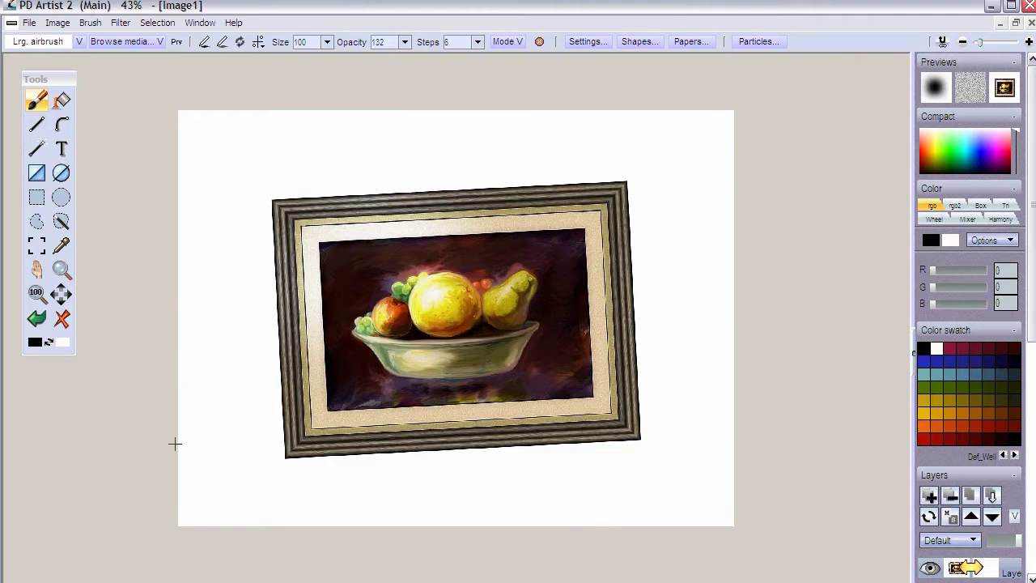
- Examine the tilted painting and its frame both close up and as a whole
{"action": "scroll", "coordinate": [349, 361], "scroll_direction": "up", "scroll_amount": 5}
{"action": "scroll", "coordinate": [347, 363], "scroll_direction": "down", "scroll_amount": 1}
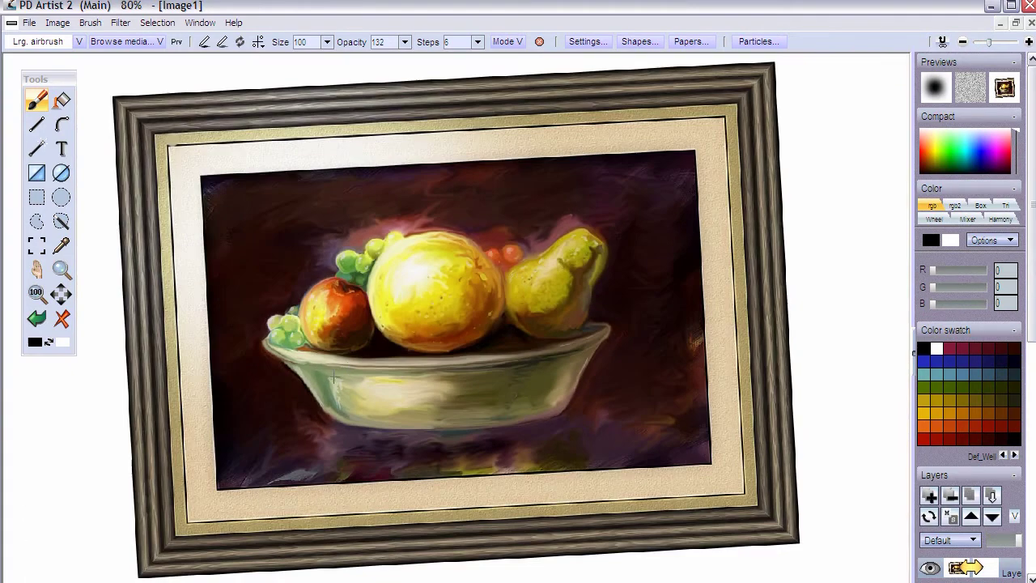
{"action": "scroll", "coordinate": [361, 414], "scroll_direction": "up", "scroll_amount": 2}
{"action": "scroll", "coordinate": [361, 414], "scroll_direction": "down", "scroll_amount": 2}
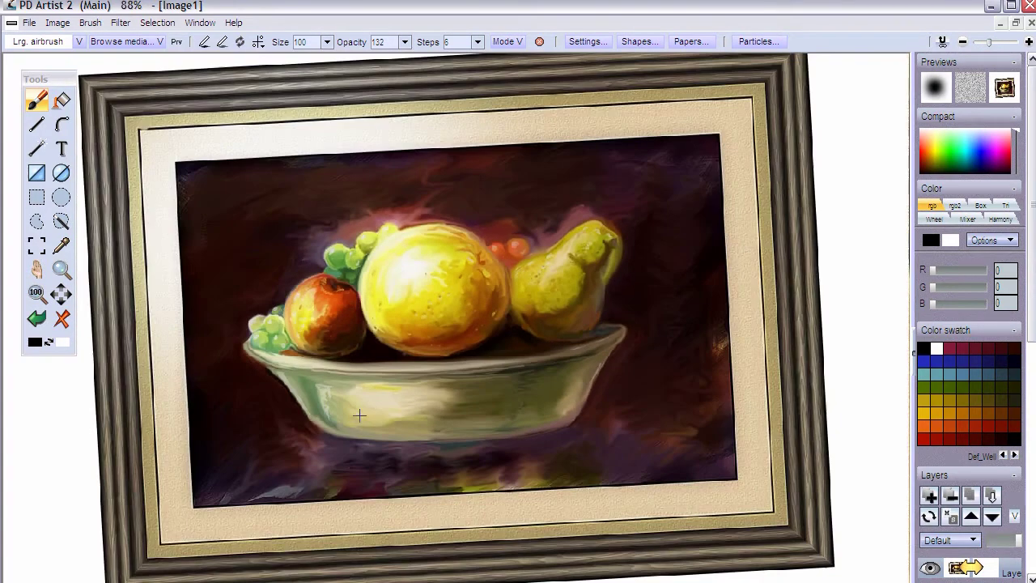
{"action": "scroll", "coordinate": [358, 415], "scroll_direction": "up", "scroll_amount": 2}
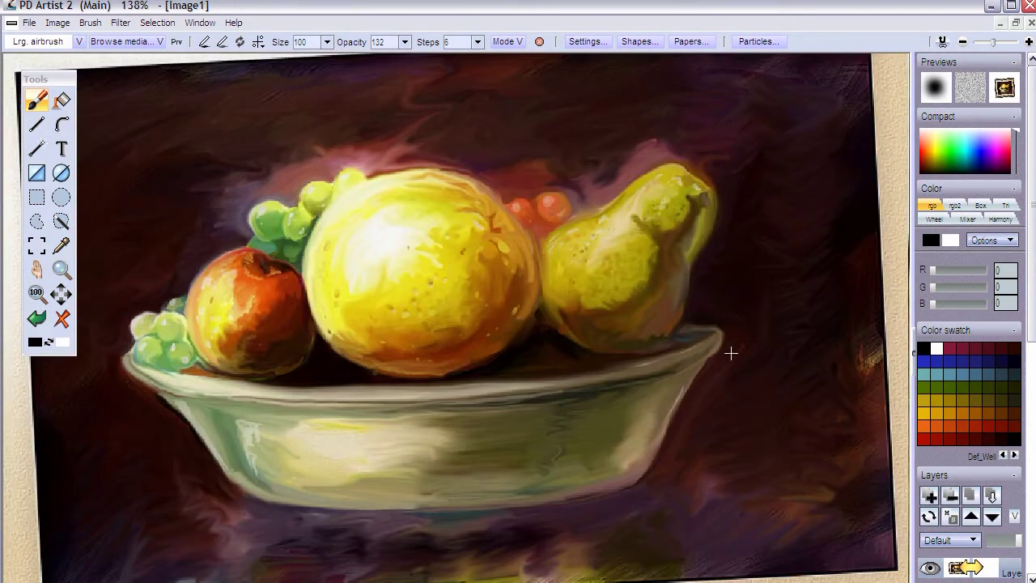
{"action": "scroll", "coordinate": [786, 317], "scroll_direction": "up", "scroll_amount": 2}
{"action": "scroll", "coordinate": [779, 322], "scroll_direction": "down", "scroll_amount": 3}
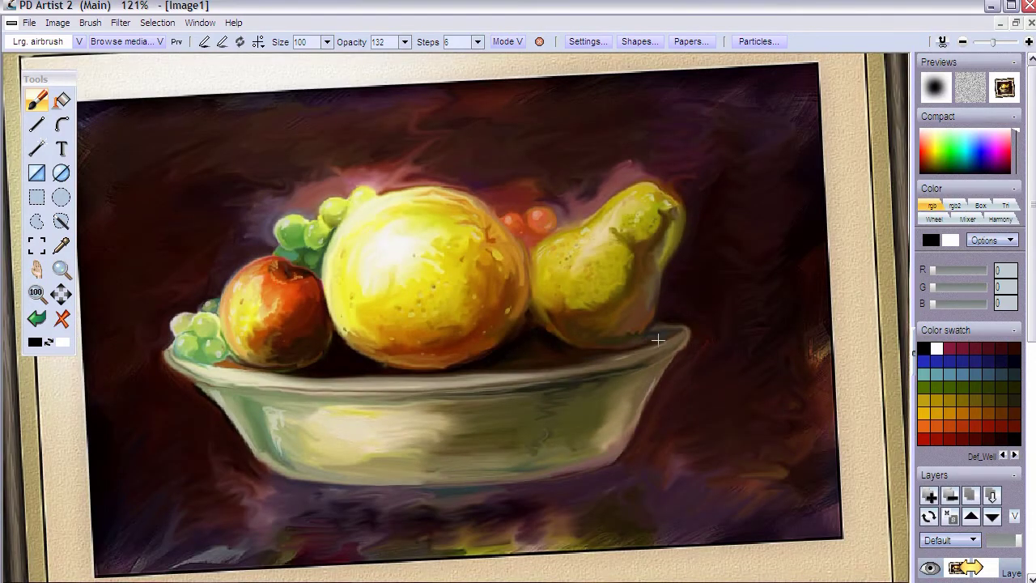
{"action": "scroll", "coordinate": [474, 373], "scroll_direction": "down", "scroll_amount": 4}
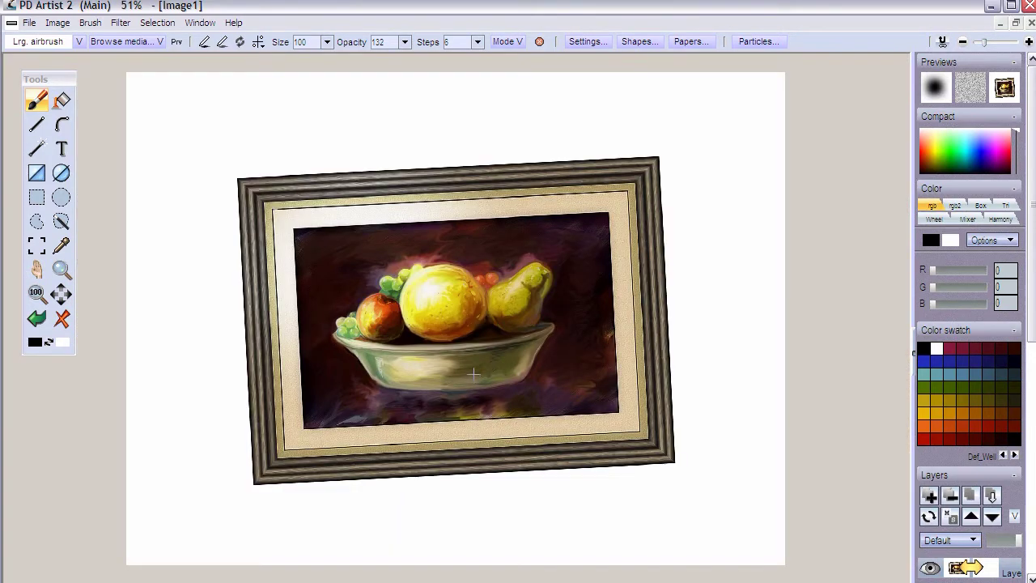
{"action": "scroll", "coordinate": [463, 372], "scroll_direction": "down", "scroll_amount": 2}
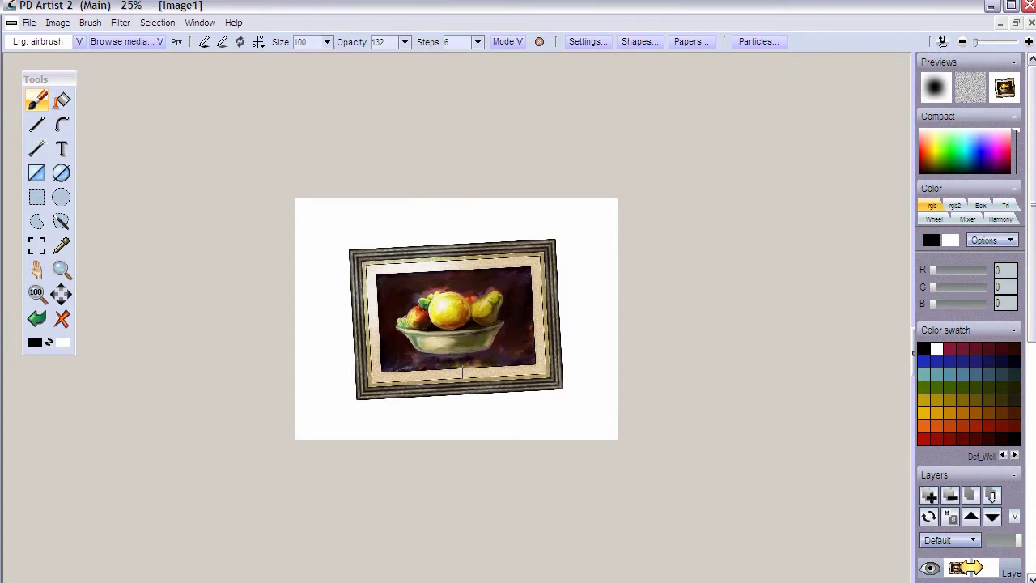
{"action": "scroll", "coordinate": [463, 371], "scroll_direction": "up", "scroll_amount": 4}
{"action": "scroll", "coordinate": [453, 365], "scroll_direction": "down", "scroll_amount": 2}
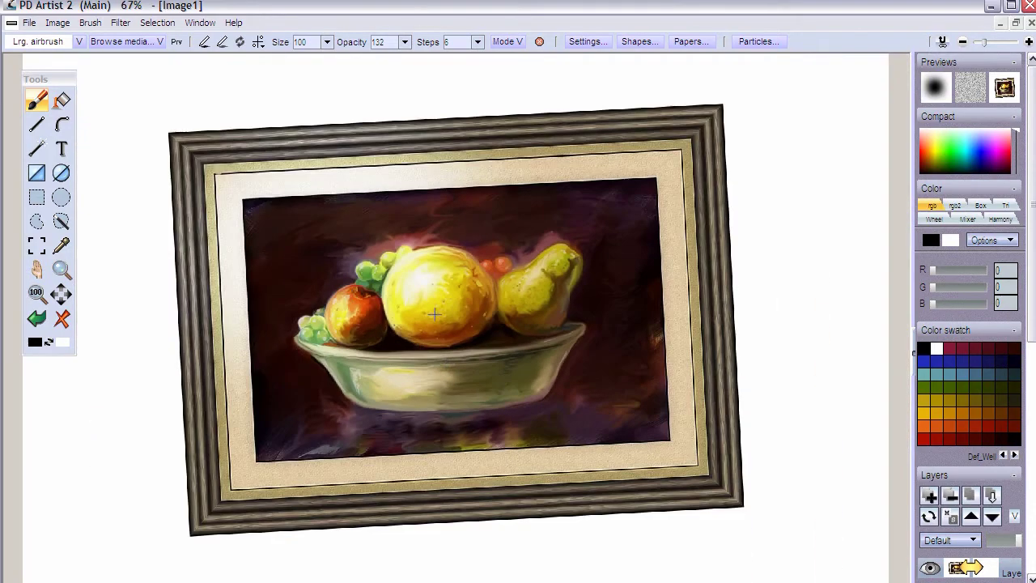
{"action": "scroll", "coordinate": [435, 314], "scroll_direction": "down", "scroll_amount": 3}
{"action": "scroll", "coordinate": [435, 314], "scroll_direction": "up", "scroll_amount": 3}
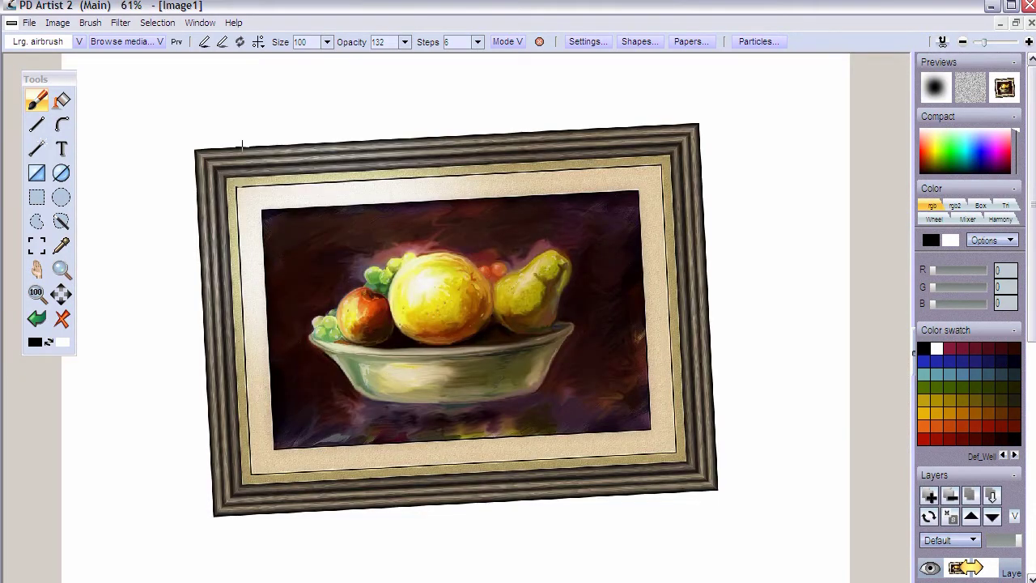
- Select the white background around the tilted frame with the magic wand
{"action": "scroll", "coordinate": [393, 227], "scroll_direction": "down", "scroll_amount": 2}
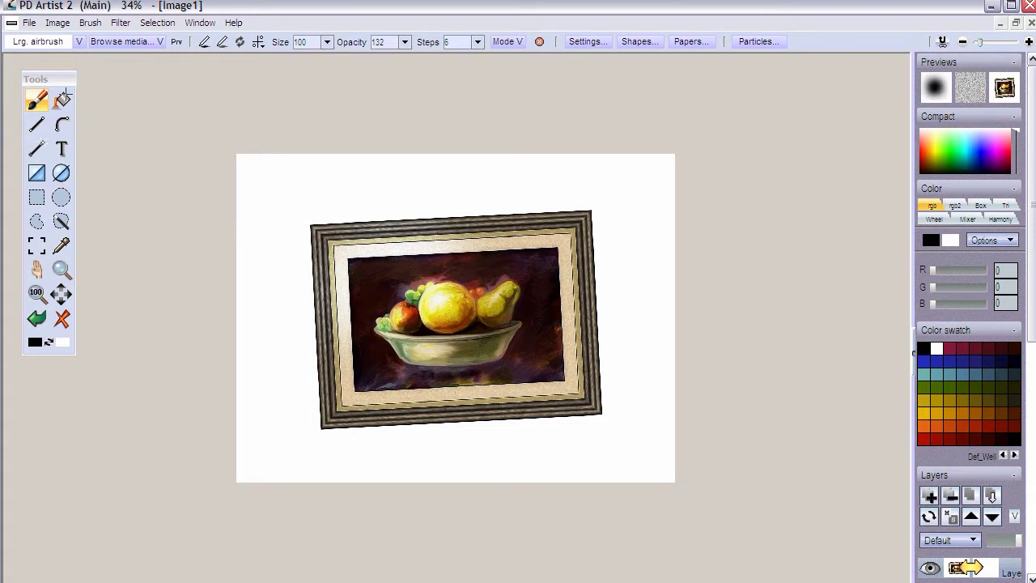
{"action": "left_click", "coordinate": [60, 220]}
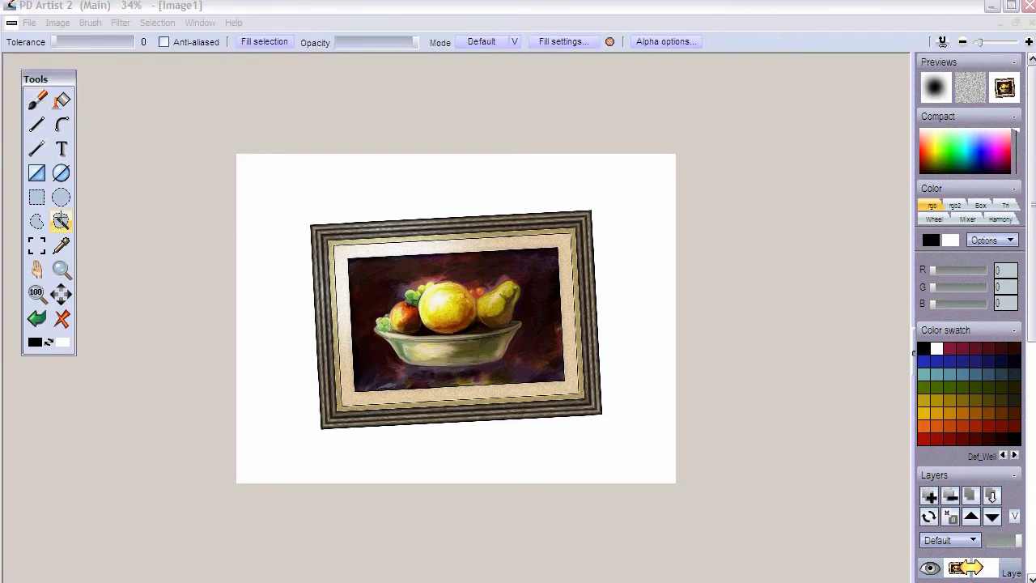
{"action": "left_click", "coordinate": [275, 184]}
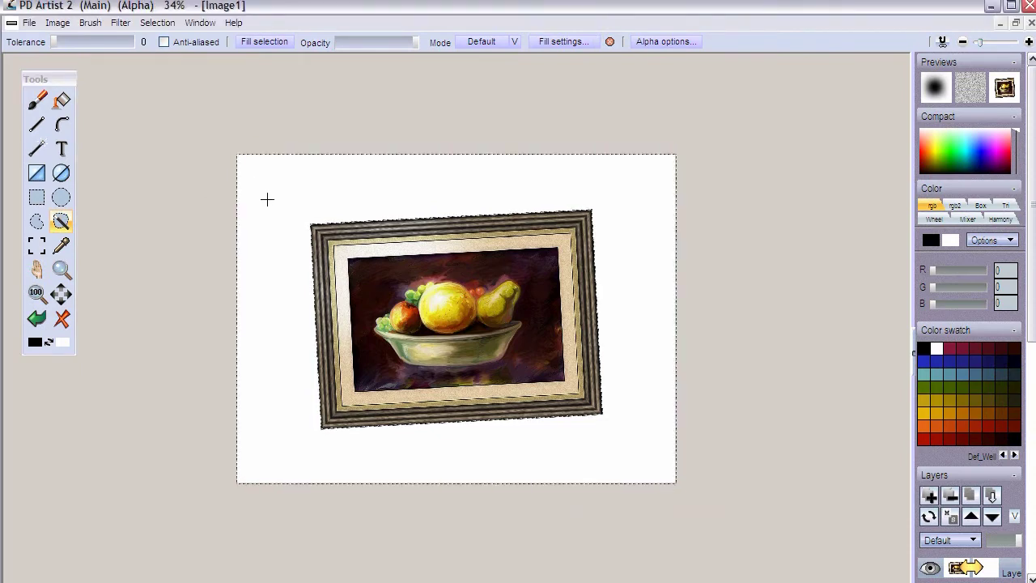
{"action": "scroll", "coordinate": [480, 233], "scroll_direction": "up", "scroll_amount": 1}
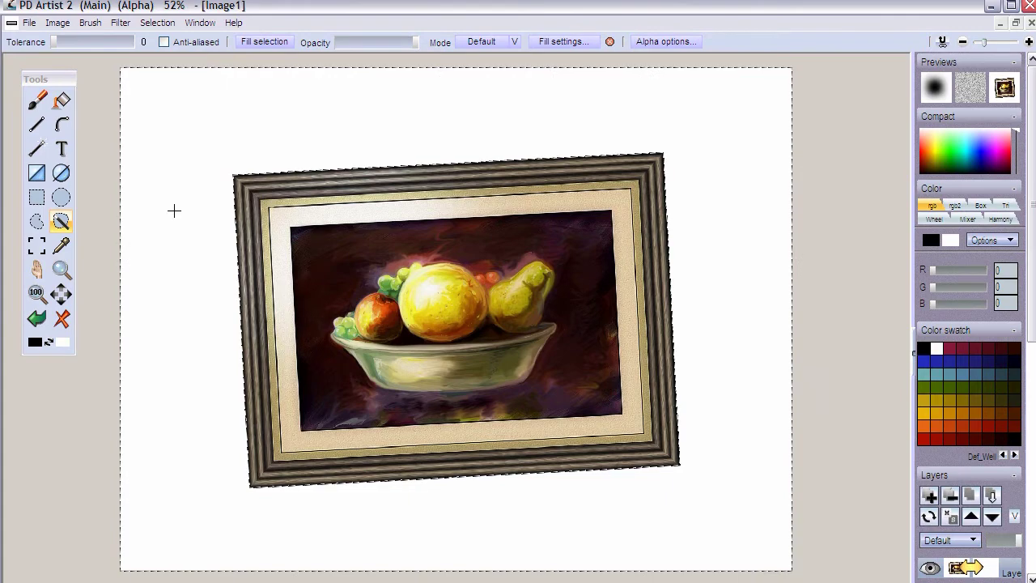
- Store the background selection in the alpha buffer and invert the stored mask so it covers the frame
{"action": "left_click", "coordinate": [157, 23]}
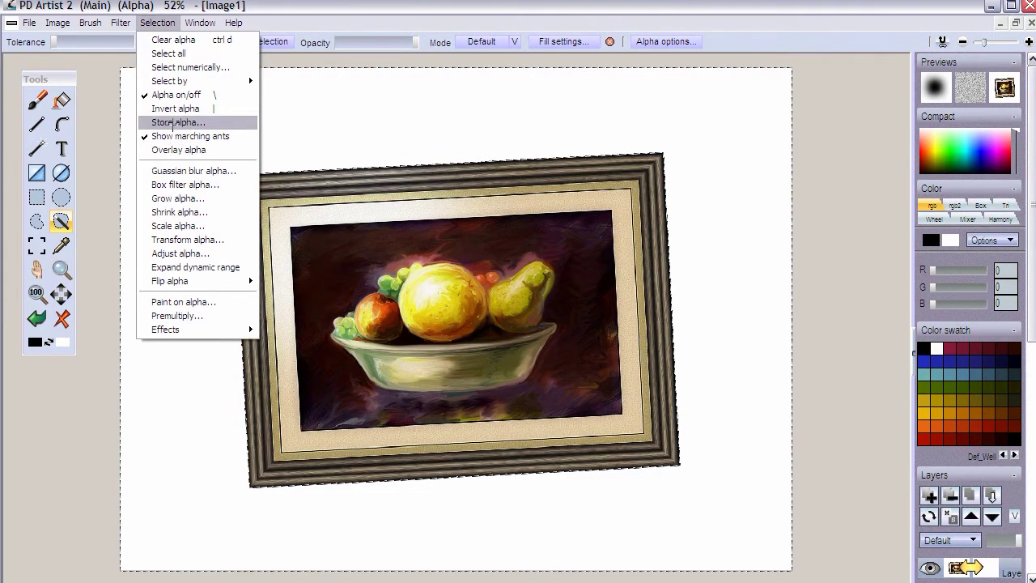
{"action": "left_click", "coordinate": [174, 122]}
{"action": "left_click_drag", "start_coordinate": [124, 62], "coordinate": [116, 362]}
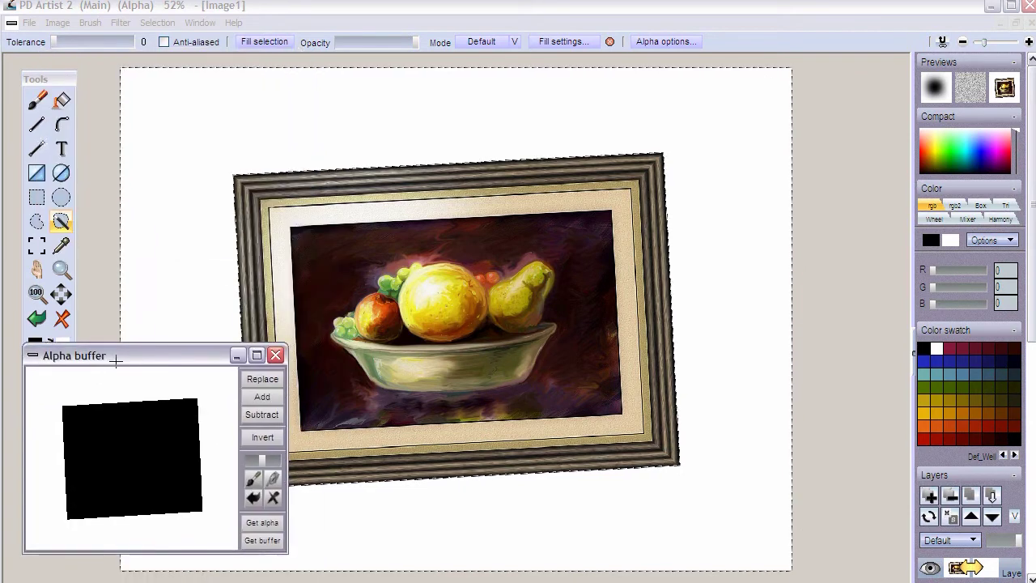
{"action": "left_click", "coordinate": [263, 434]}
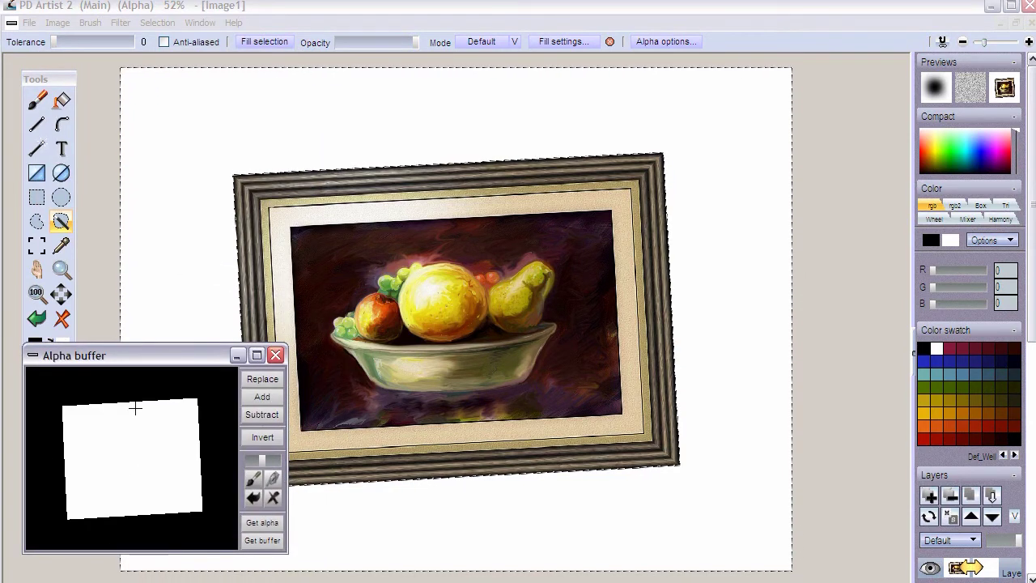
{"action": "left_click", "coordinate": [120, 22]}
{"action": "mouse_move", "coordinate": [168, 62]}
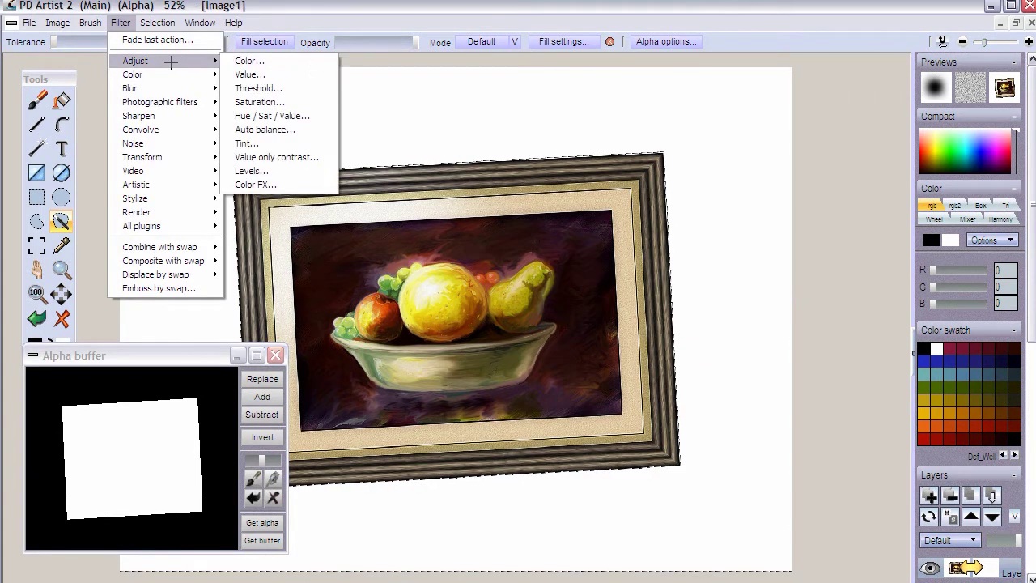
{"action": "left_click", "coordinate": [273, 74]}
{"action": "mouse_move", "coordinate": [556, 201]}
{"action": "left_mouse_down"}
{"action": "mouse_move", "coordinate": [870, 128]}
{"action": "mouse_move", "coordinate": [866, 74]}
{"action": "left_mouse_up"}
{"action": "left_click_drag", "start_coordinate": [951, 111], "coordinate": [941, 111]}
{"action": "left_click_drag", "start_coordinate": [951, 175], "coordinate": [955, 154]}
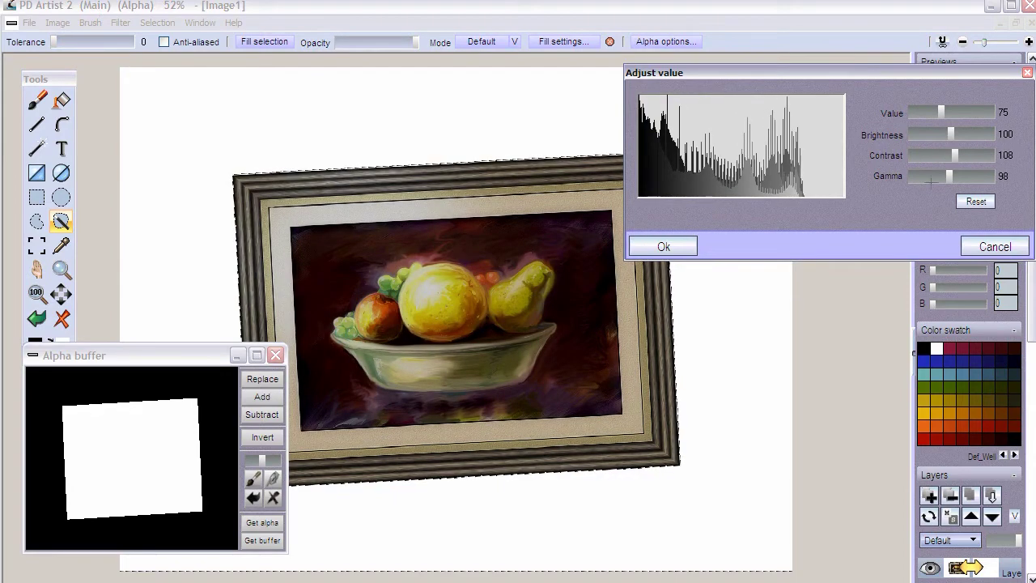
{"action": "left_click", "coordinate": [994, 246]}
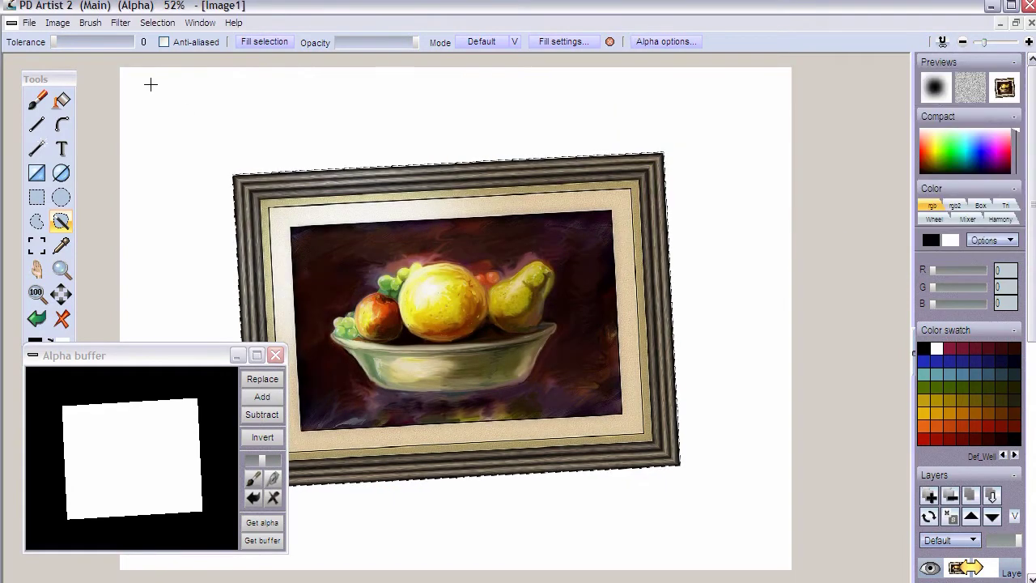
- Adjust the framed painting's colour with multiply values of 100 red, 83 green and 87 blue
{"action": "left_click", "coordinate": [118, 24]}
{"action": "mouse_move", "coordinate": [120, 60]}
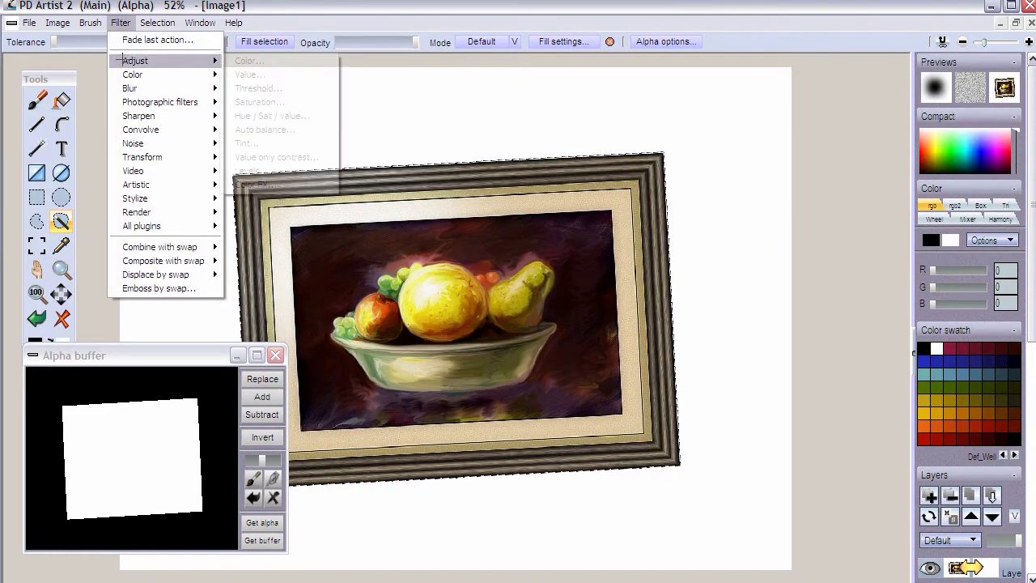
{"action": "left_click", "coordinate": [243, 61]}
{"action": "left_click_drag", "start_coordinate": [531, 218], "coordinate": [791, 160]}
{"action": "left_click_drag", "start_coordinate": [785, 217], "coordinate": [783, 261]}
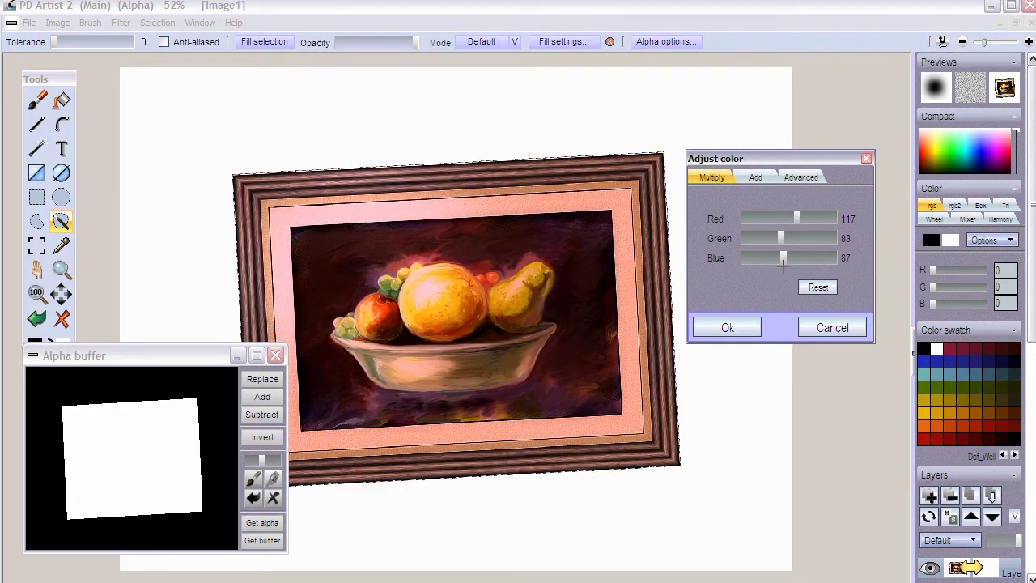
{"action": "left_click_drag", "start_coordinate": [797, 217], "coordinate": [789, 218]}
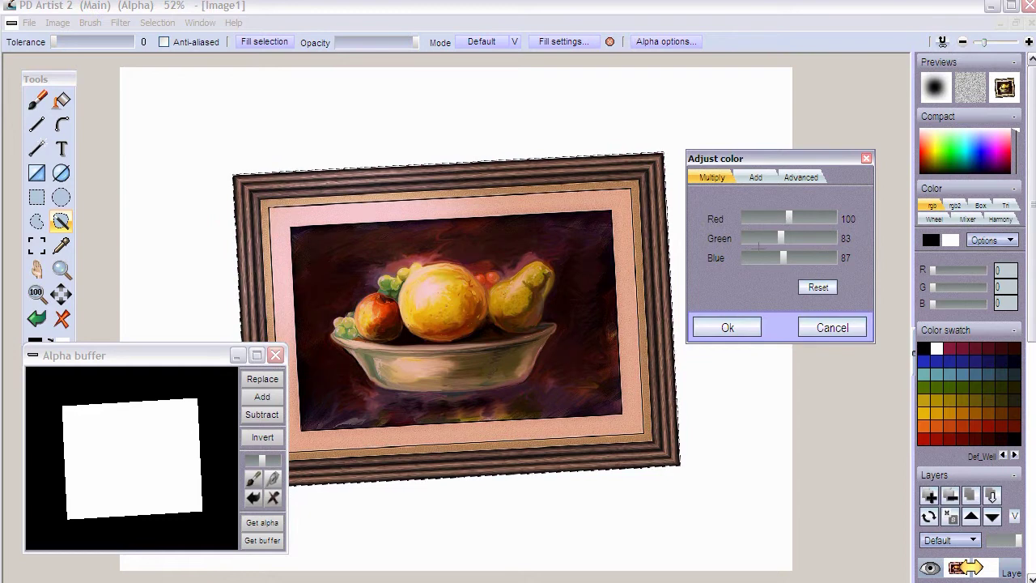
{"action": "left_click", "coordinate": [715, 327]}
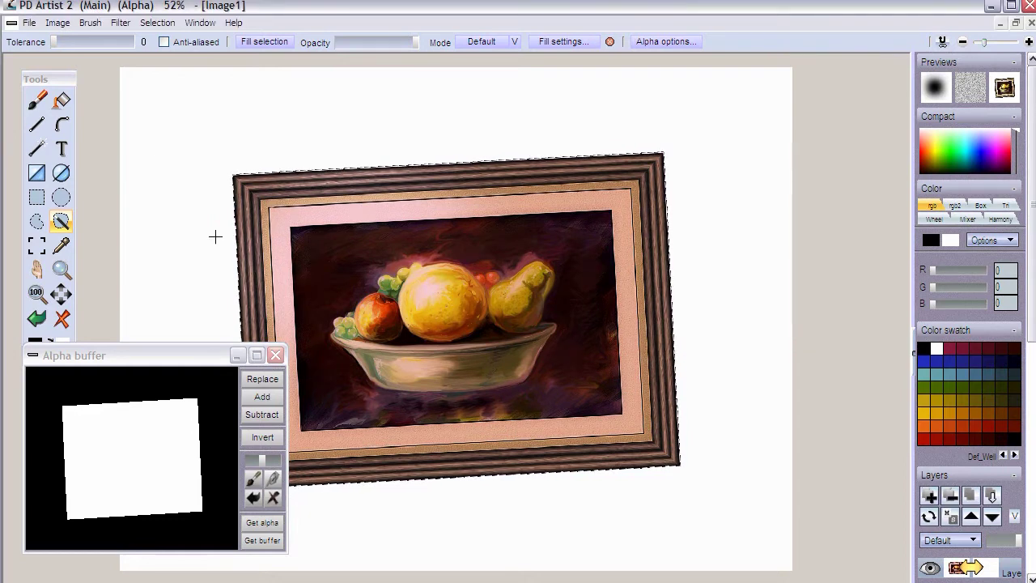
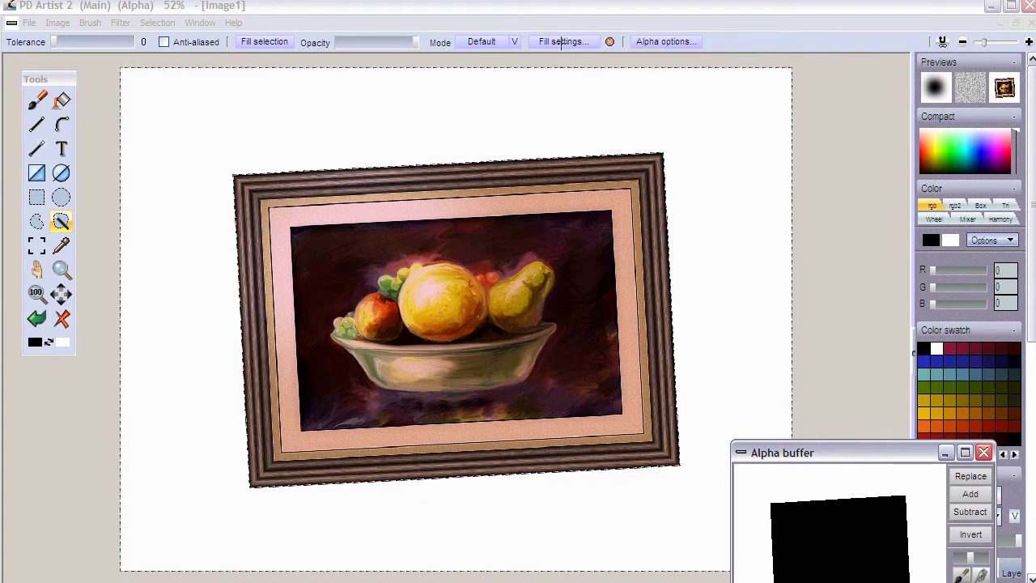
- Switch to the Fill tool and open its fill settings, placed so the white background stays accessible
{"action": "left_click", "coordinate": [562, 41]}
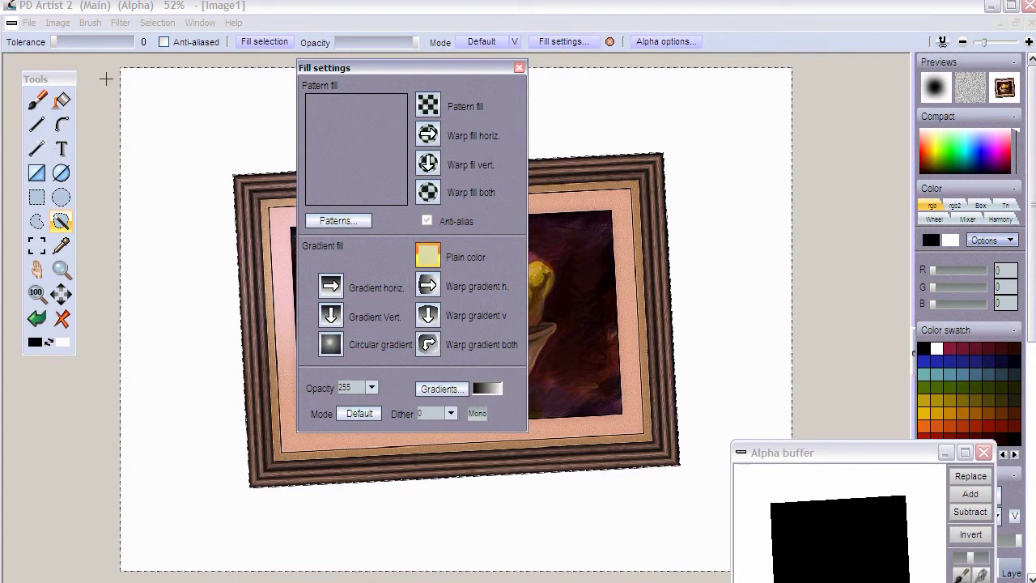
{"action": "left_click", "coordinate": [62, 99]}
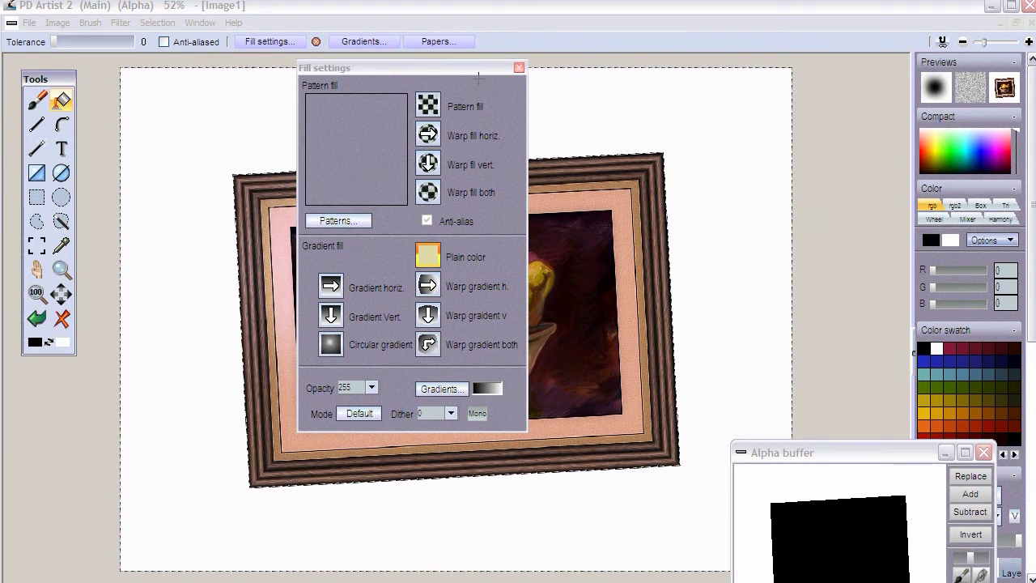
{"action": "left_click_drag", "start_coordinate": [378, 63], "coordinate": [202, 98]}
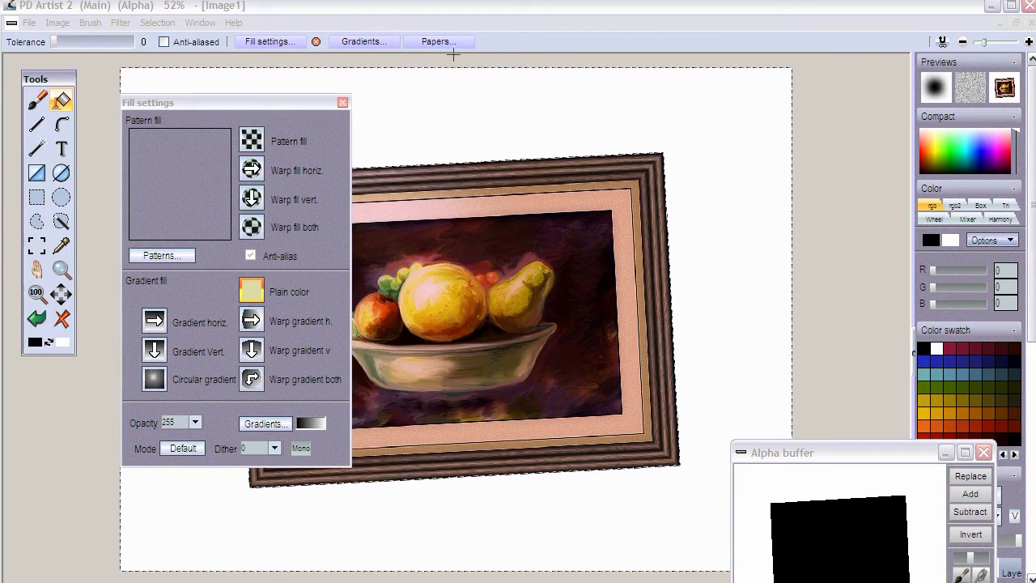
{"action": "left_click", "coordinate": [288, 43]}
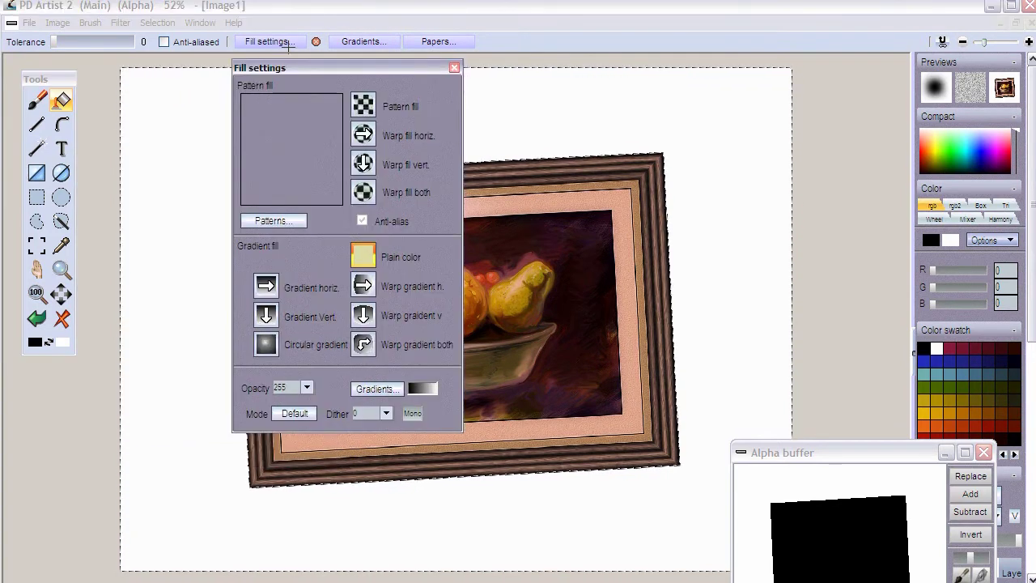
{"action": "mouse_move", "coordinate": [342, 66]}
{"action": "left_mouse_down"}
{"action": "mouse_move", "coordinate": [250, 77]}
{"action": "mouse_move", "coordinate": [199, 138]}
{"action": "left_mouse_up"}
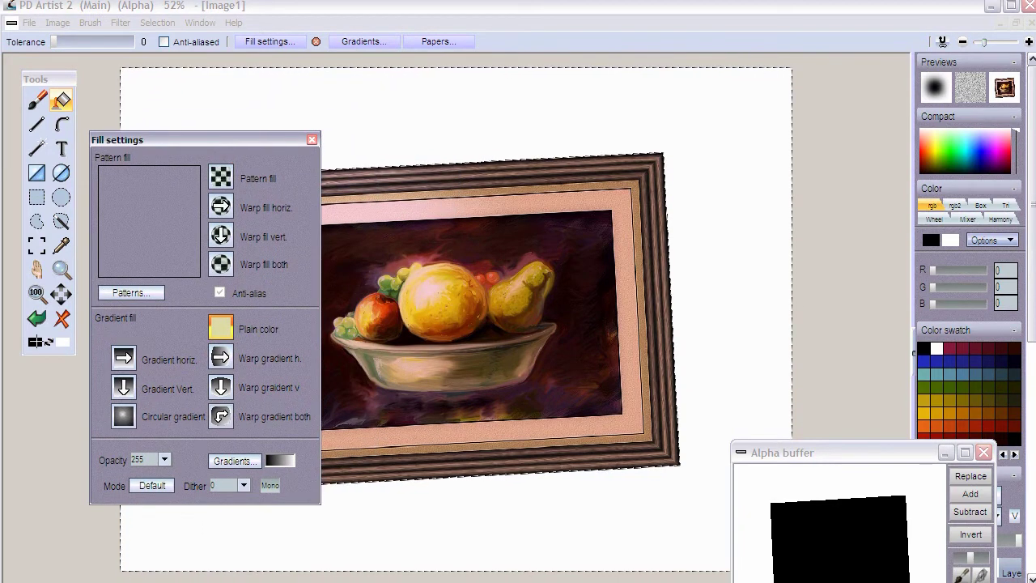
- Fill the background around the frame with plain teal, RGB 101, 160, 171
{"action": "left_click", "coordinate": [935, 371]}
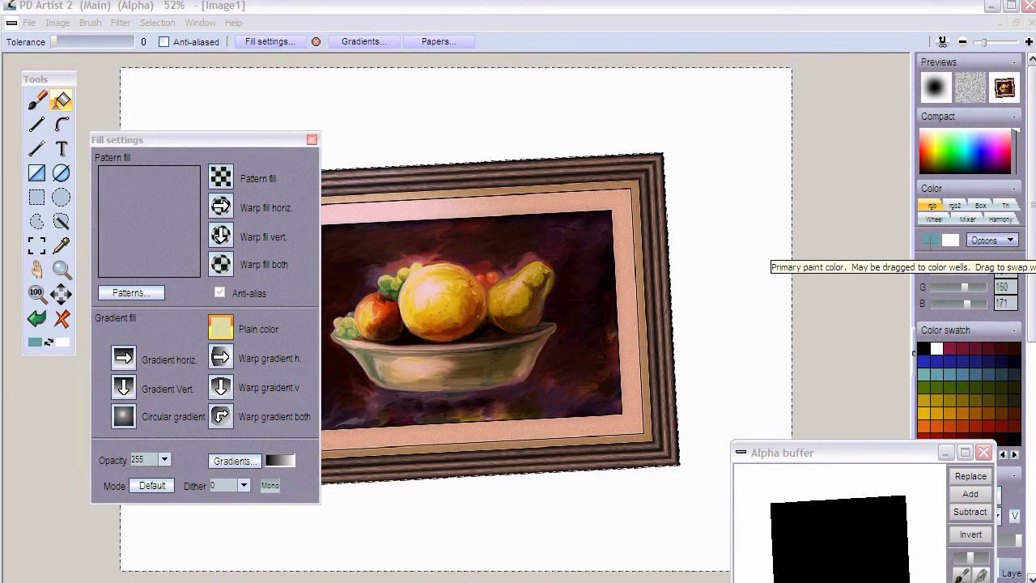
{"action": "left_click", "coordinate": [219, 329]}
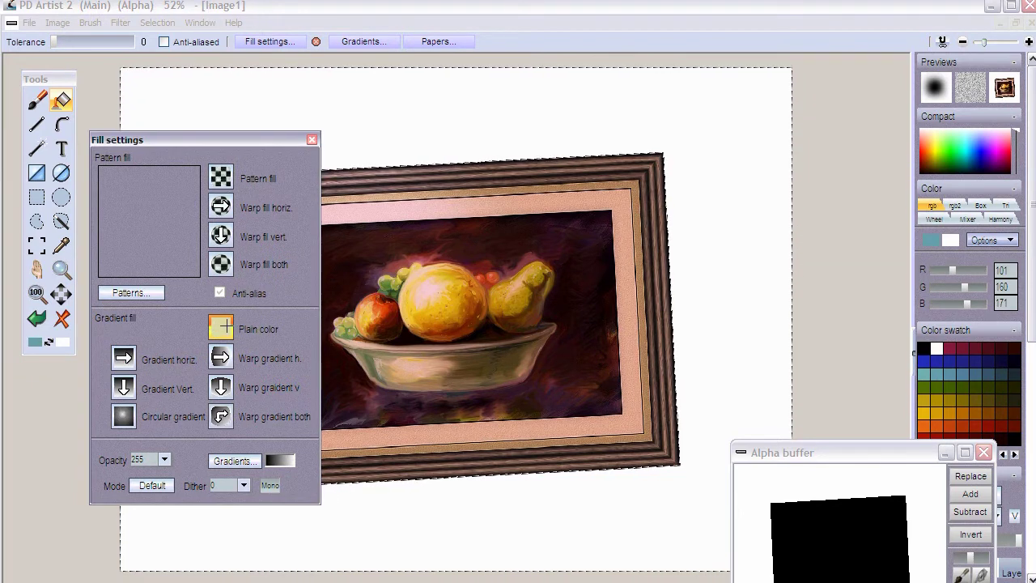
{"action": "left_click", "coordinate": [721, 214]}
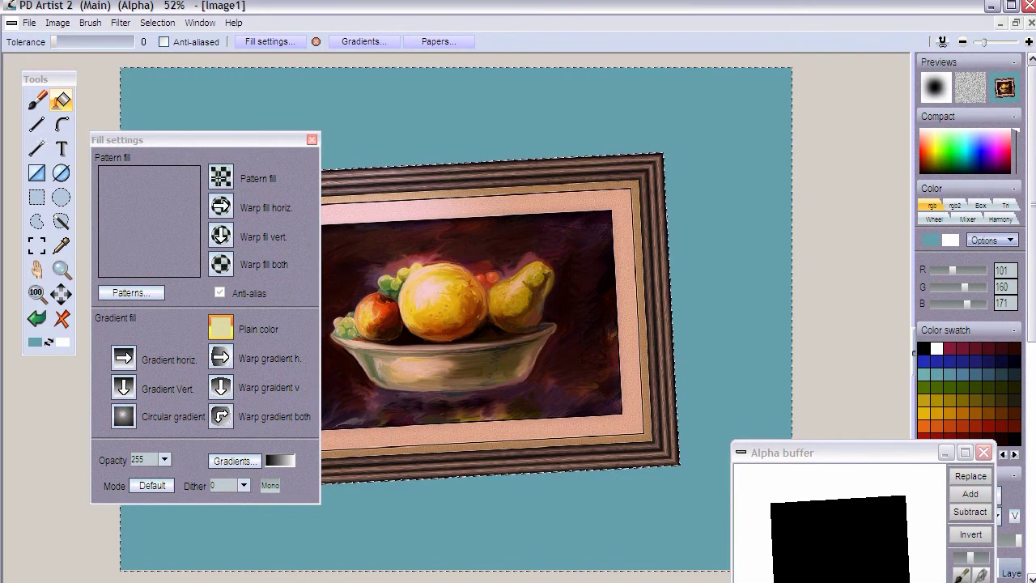
- Load pat_BrickWall.bmp as the pattern fill and cover the background around the frame with it
{"action": "left_click", "coordinate": [220, 176]}
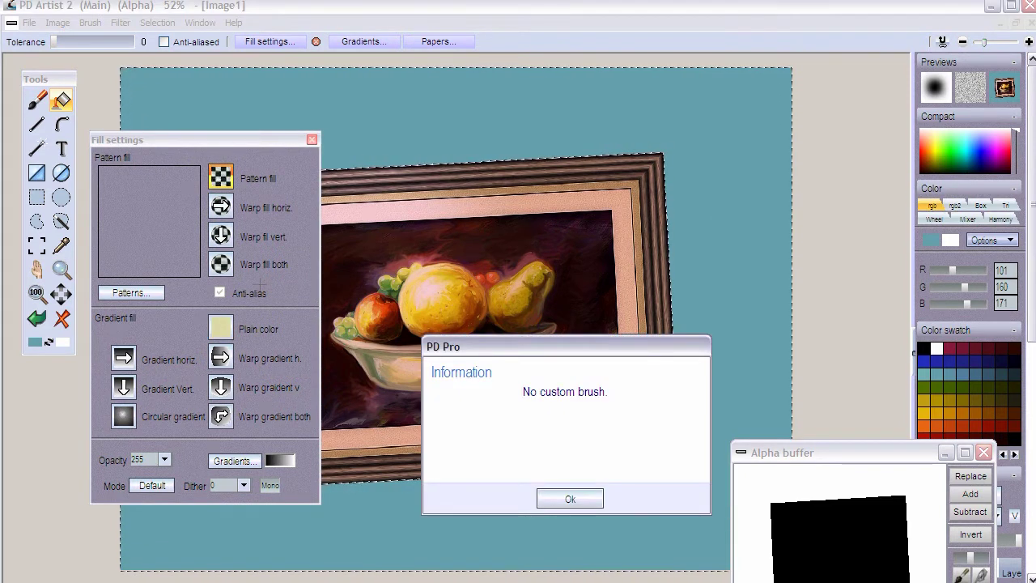
{"action": "left_click", "coordinate": [570, 498]}
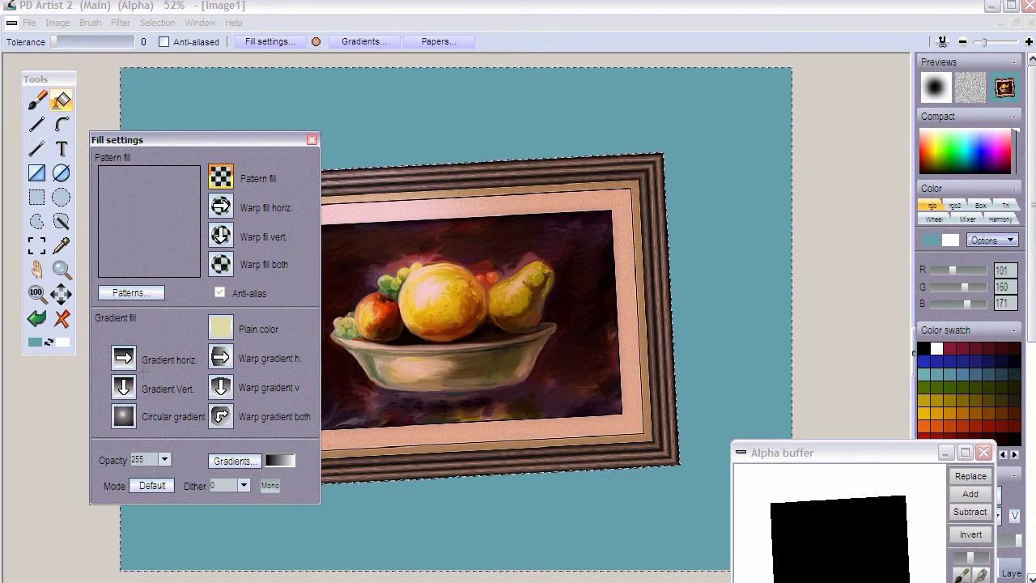
{"action": "left_click", "coordinate": [126, 294]}
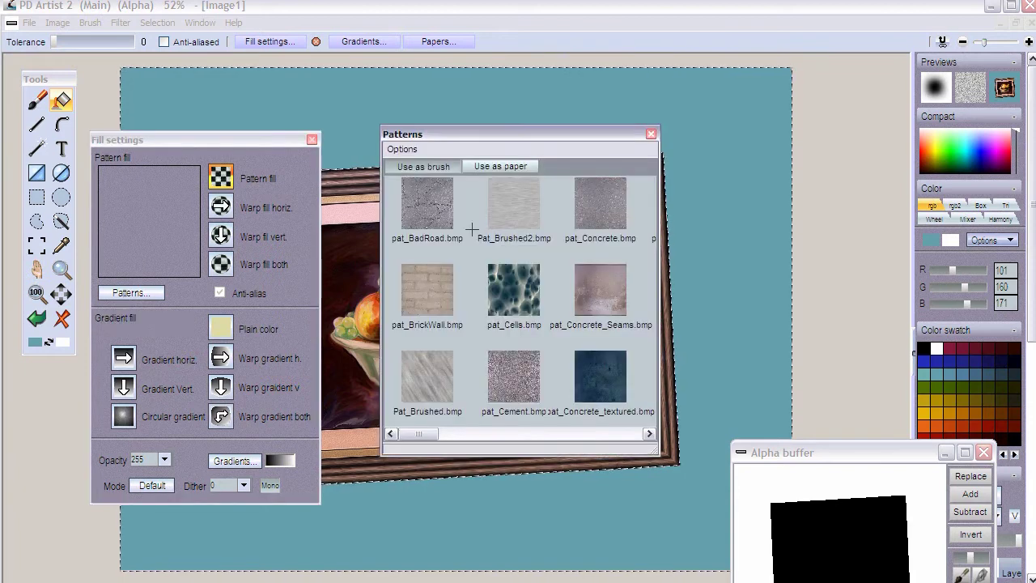
{"action": "left_click", "coordinate": [428, 290]}
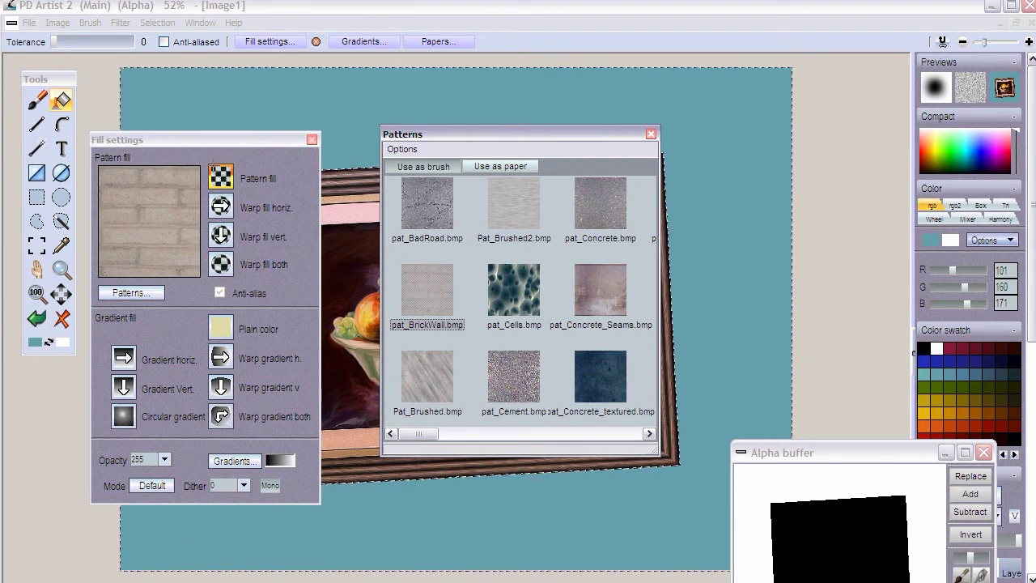
{"action": "left_click", "coordinate": [321, 243]}
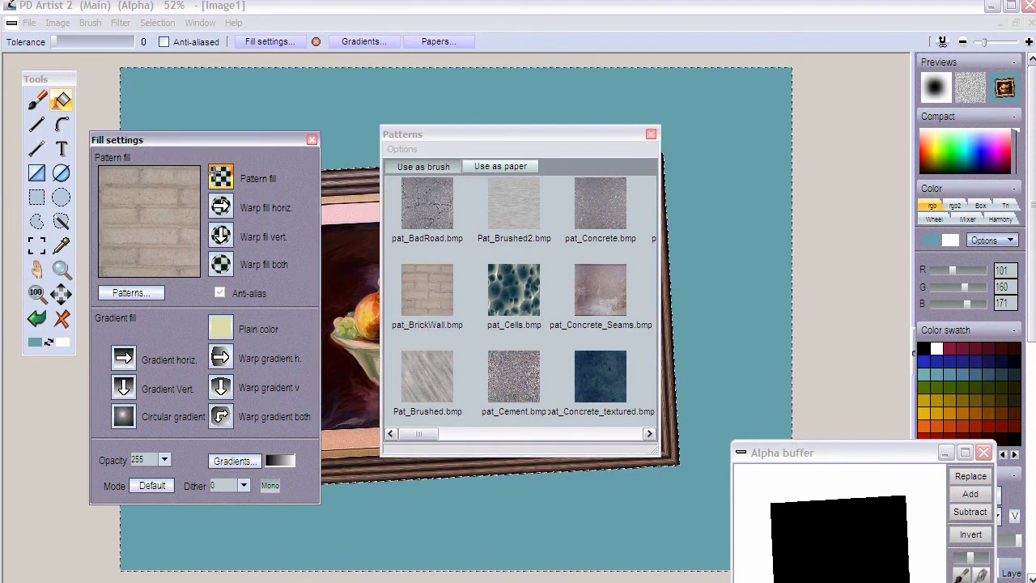
{"action": "left_click", "coordinate": [651, 134]}
{"action": "left_click", "coordinate": [731, 178]}
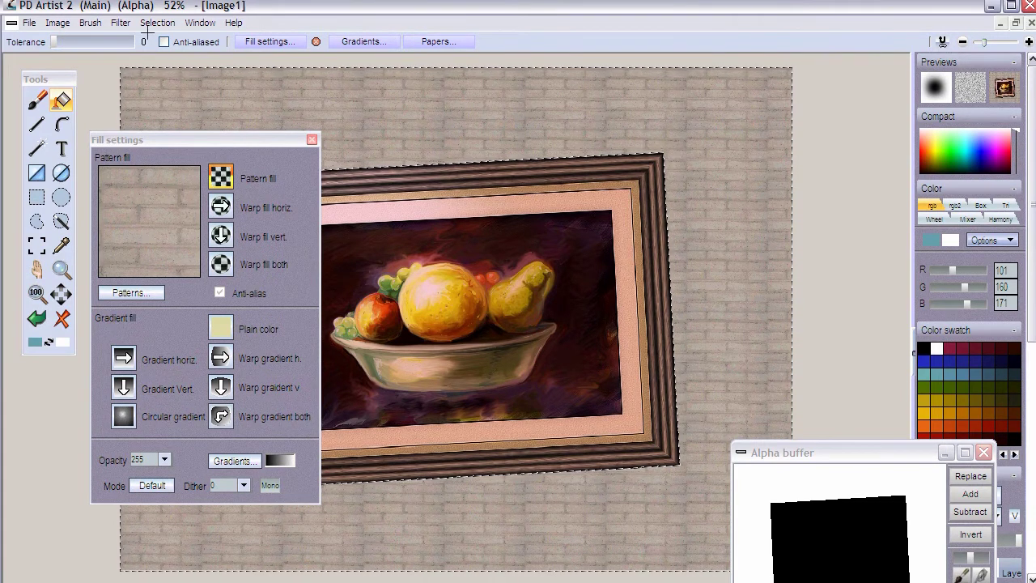
- Resample the brick pattern brush to 200%, 384 by 288, keeping its proportions constrained
{"action": "left_click", "coordinate": [93, 23]}
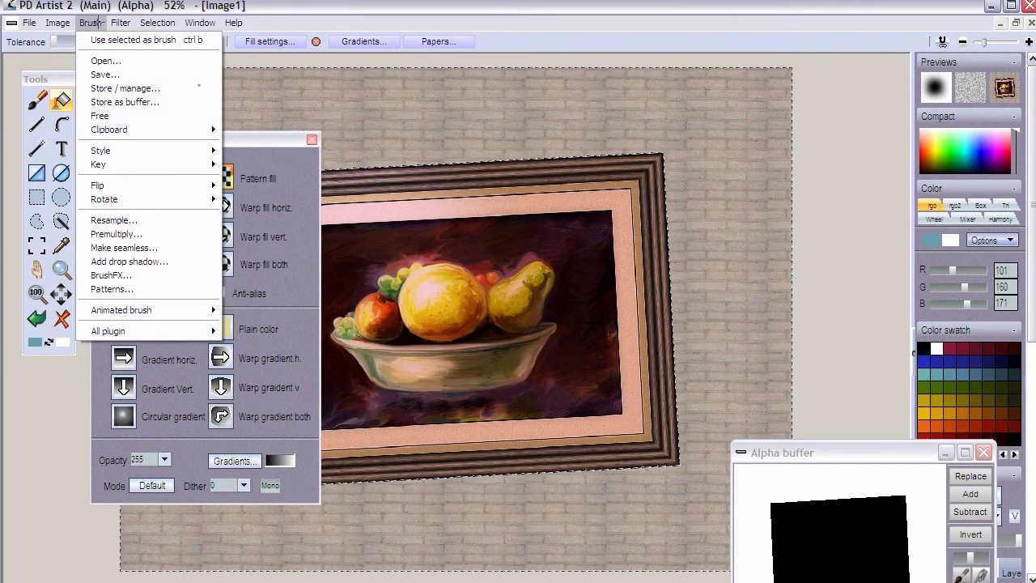
{"action": "left_click", "coordinate": [113, 220]}
{"action": "left_click_drag", "start_coordinate": [526, 296], "coordinate": [563, 296]}
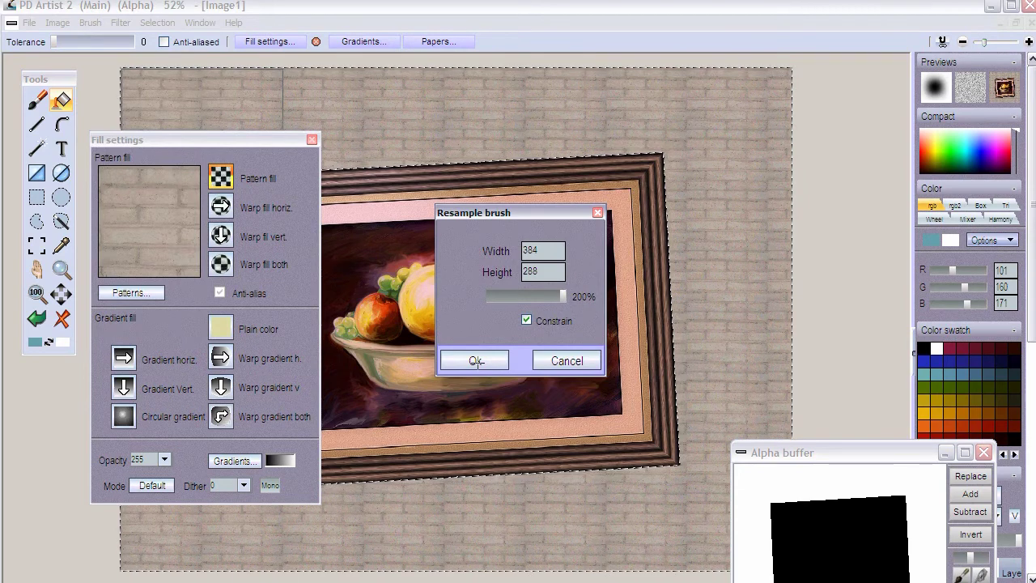
{"action": "left_click", "coordinate": [481, 362]}
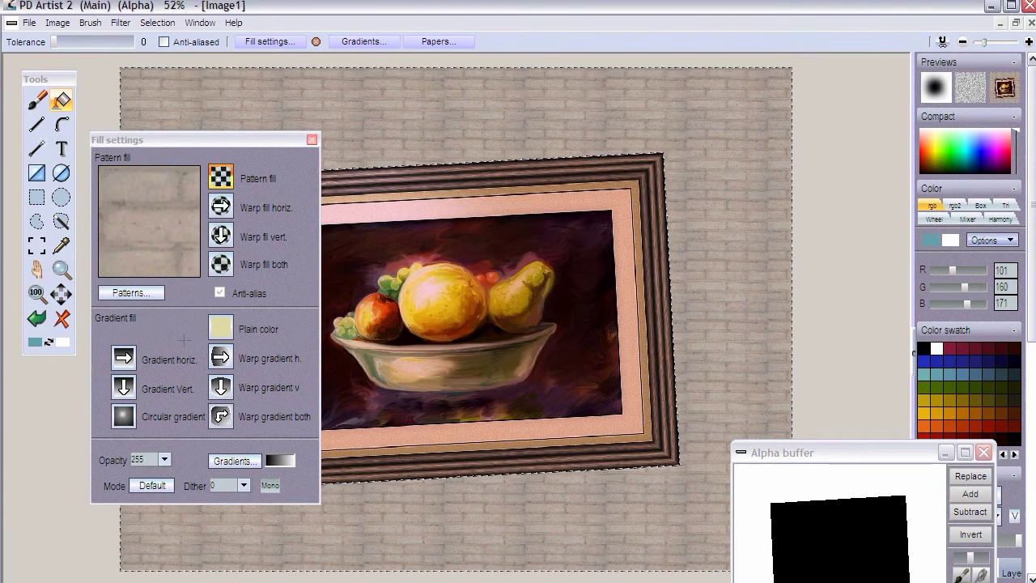
- Clear the selected background to white and refill it with the resampled brick pattern
{"action": "left_click", "coordinate": [57, 323]}
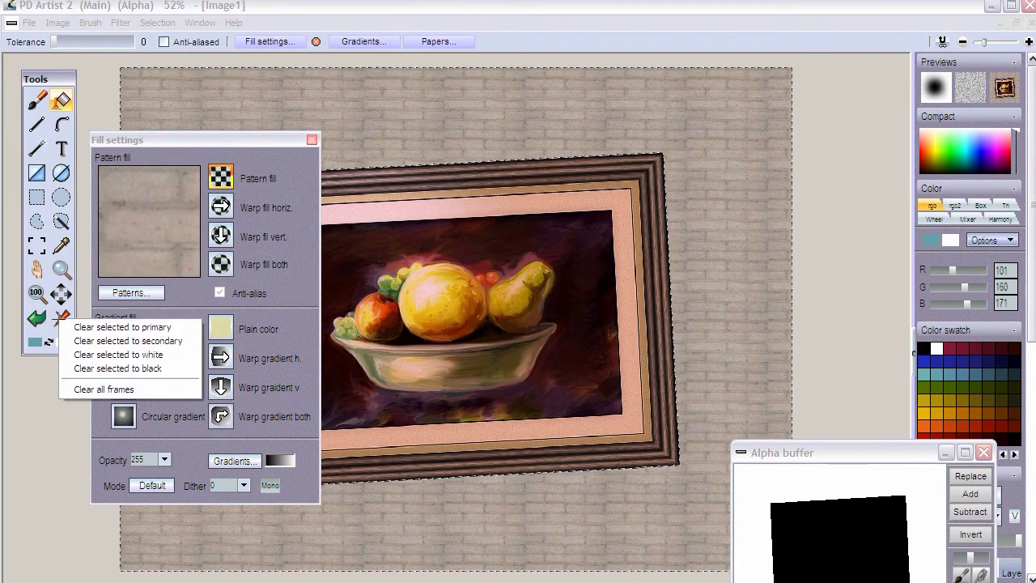
{"action": "left_click", "coordinate": [149, 355]}
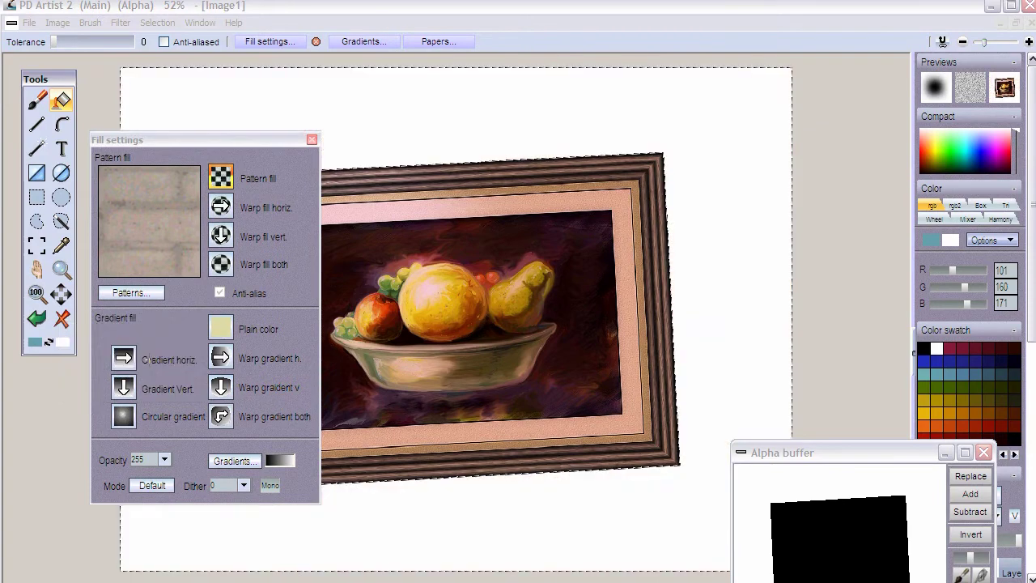
{"action": "left_click", "coordinate": [731, 343]}
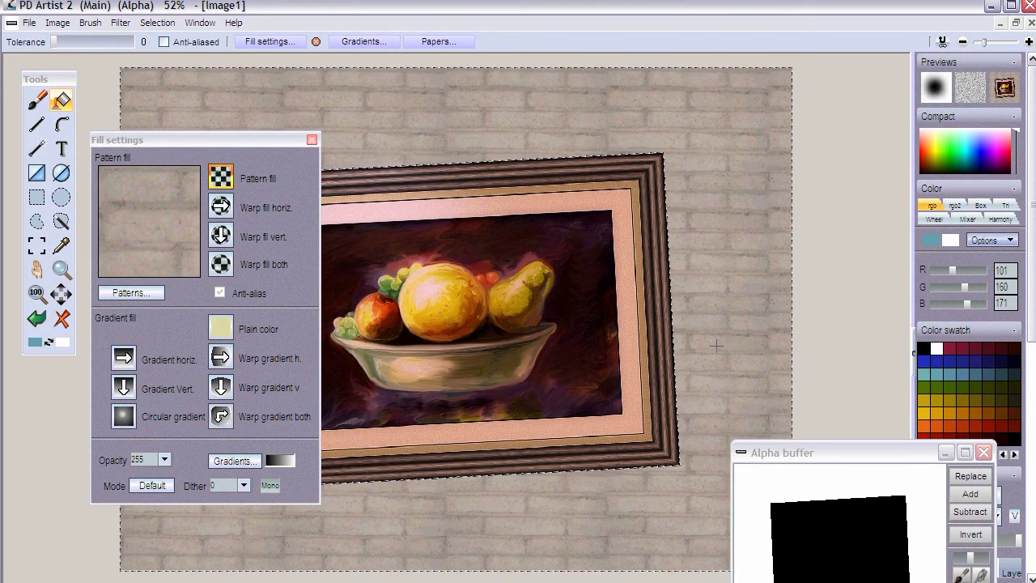
- Store the brick brush in the brush buffer and set its scale to 200
{"action": "left_click", "coordinate": [90, 23]}
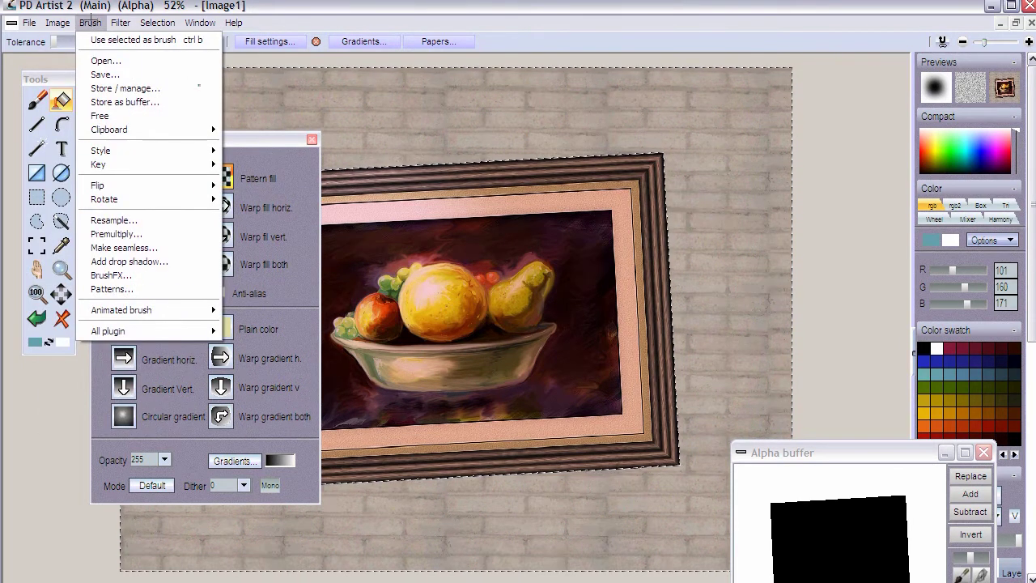
{"action": "left_click", "coordinate": [109, 86]}
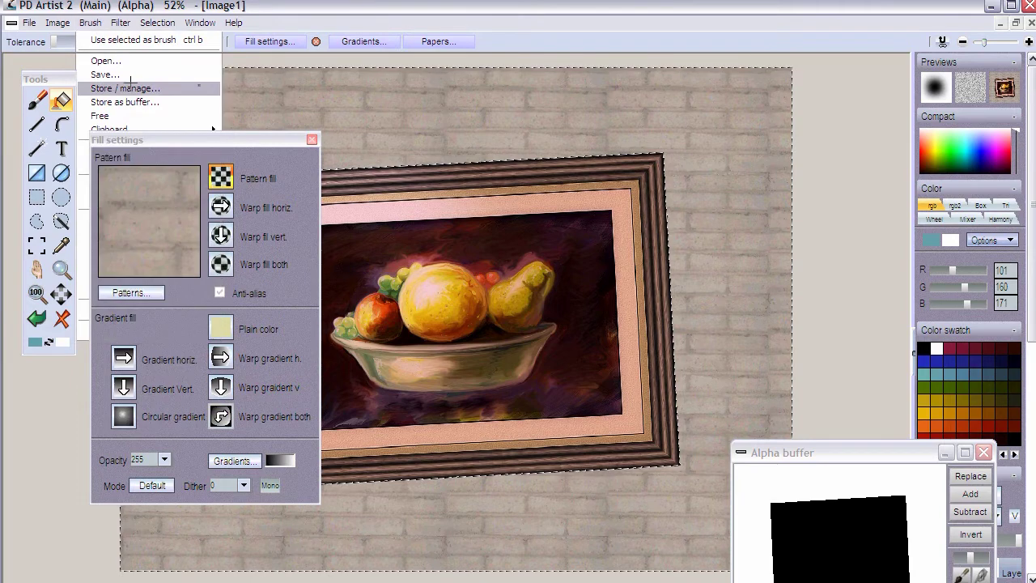
{"action": "left_click", "coordinate": [218, 146]}
{"action": "left_click_drag", "start_coordinate": [207, 158], "coordinate": [234, 164]}
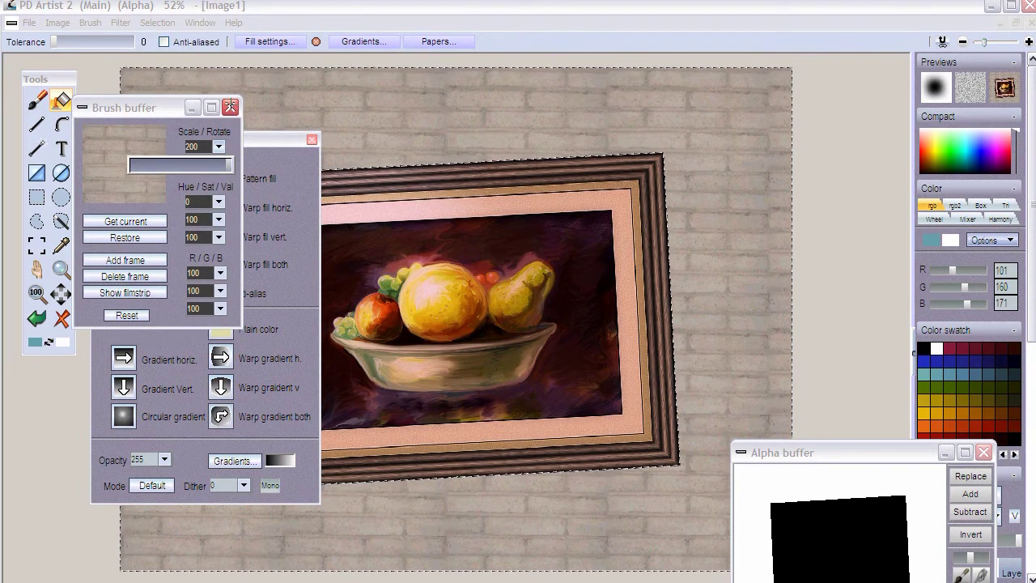
{"action": "left_click", "coordinate": [230, 106]}
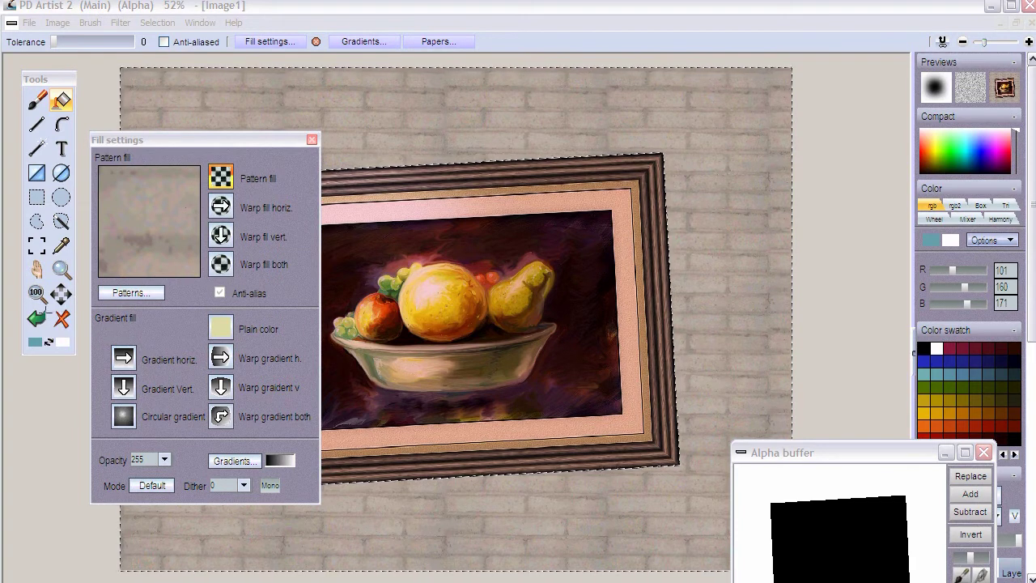
- Clear the background to white again and fill it with the further enlarged brick pattern
{"action": "left_click", "coordinate": [61, 318]}
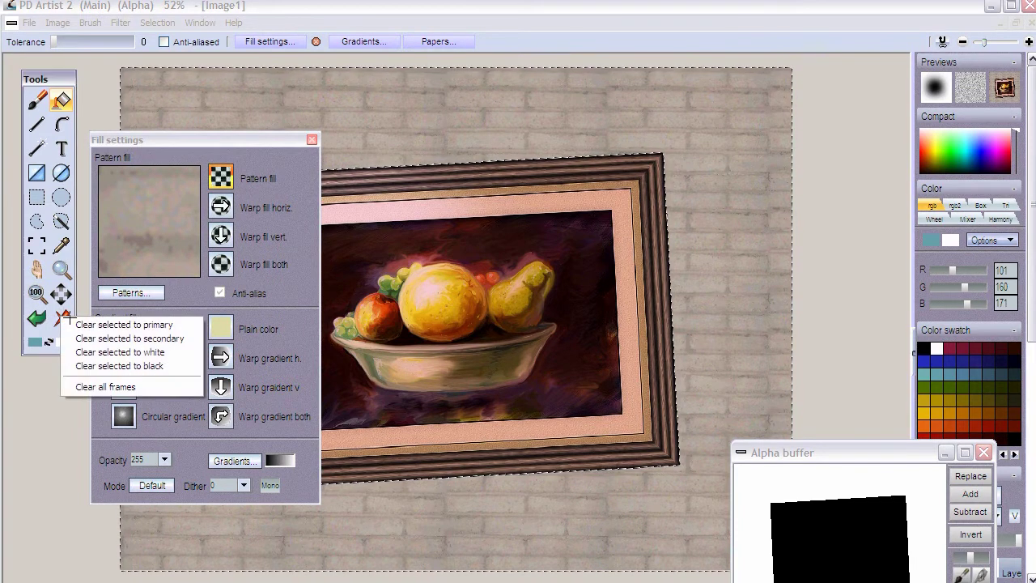
{"action": "left_click", "coordinate": [105, 351]}
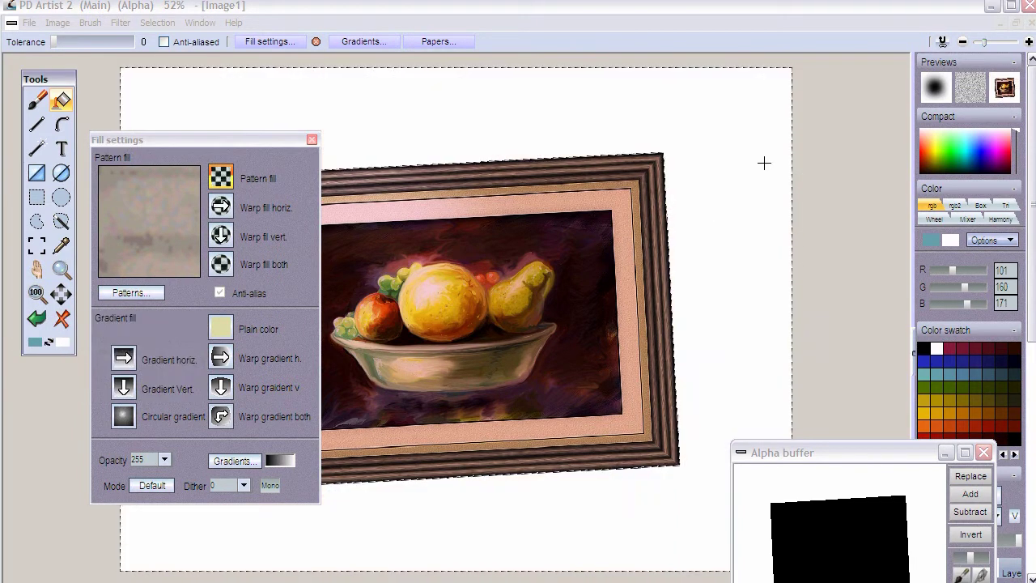
{"action": "left_click", "coordinate": [736, 147]}
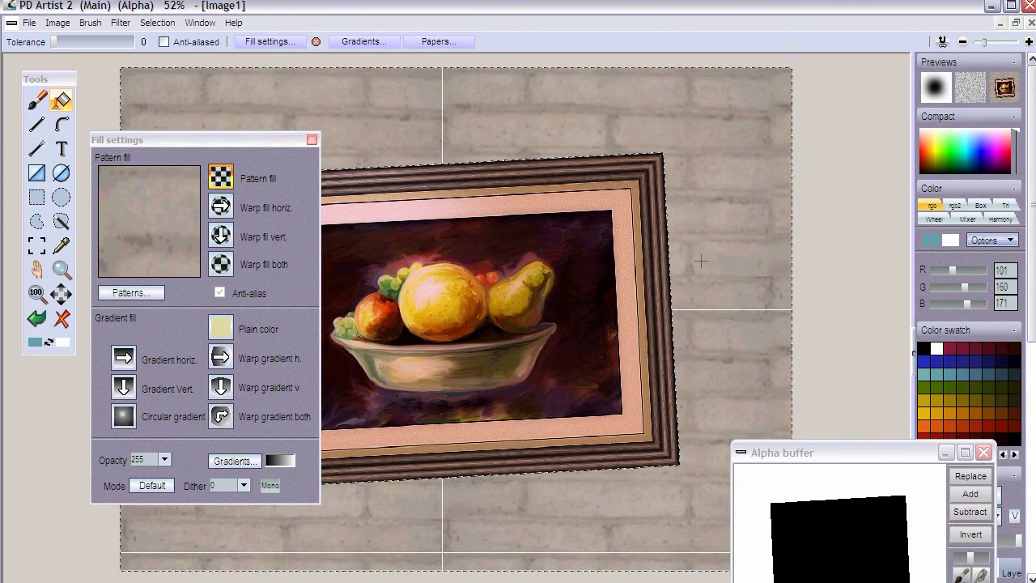
{"action": "left_click_drag", "start_coordinate": [260, 141], "coordinate": [176, 387]}
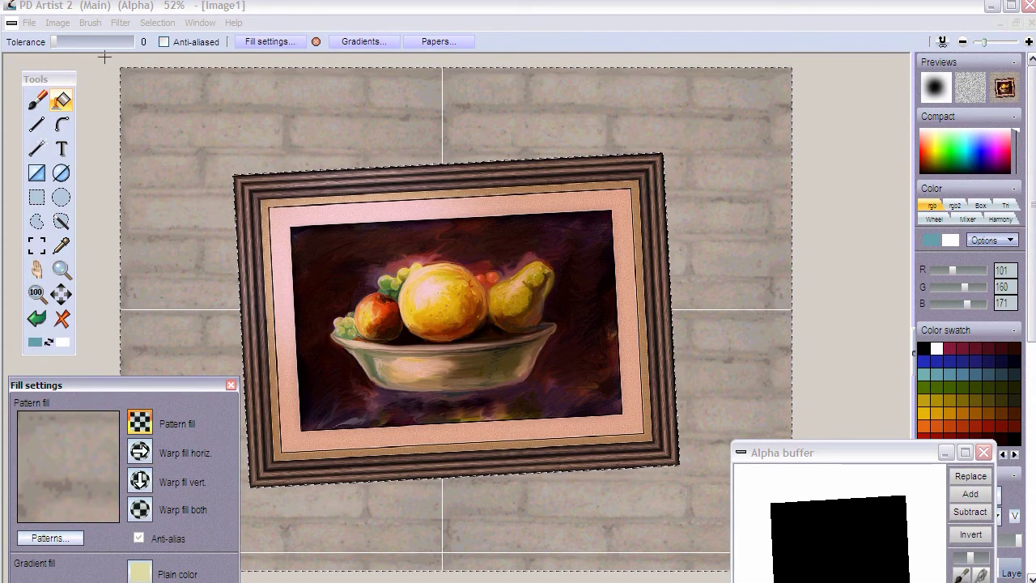
{"action": "left_click", "coordinate": [120, 23]}
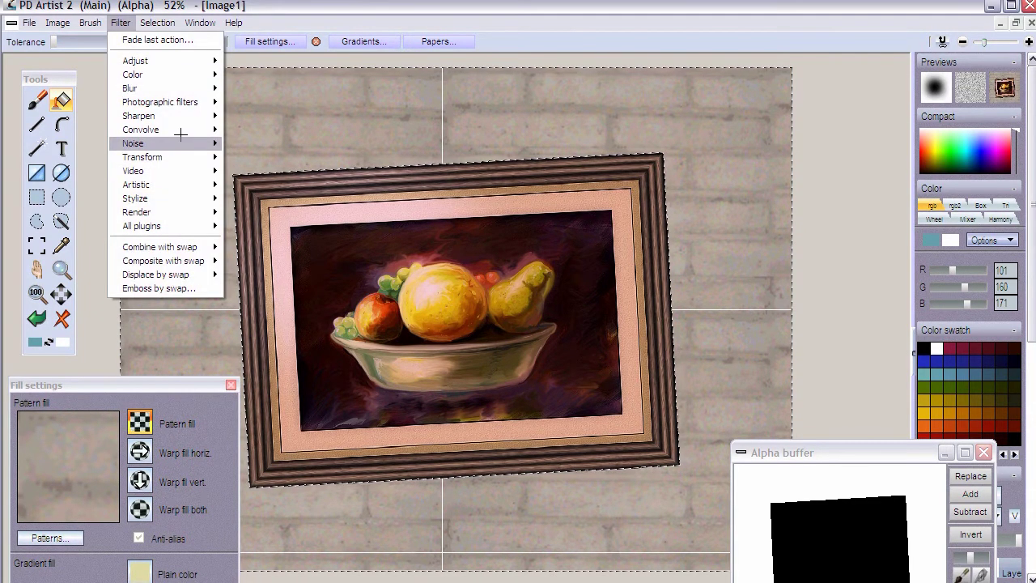
{"action": "mouse_move", "coordinate": [182, 128]}
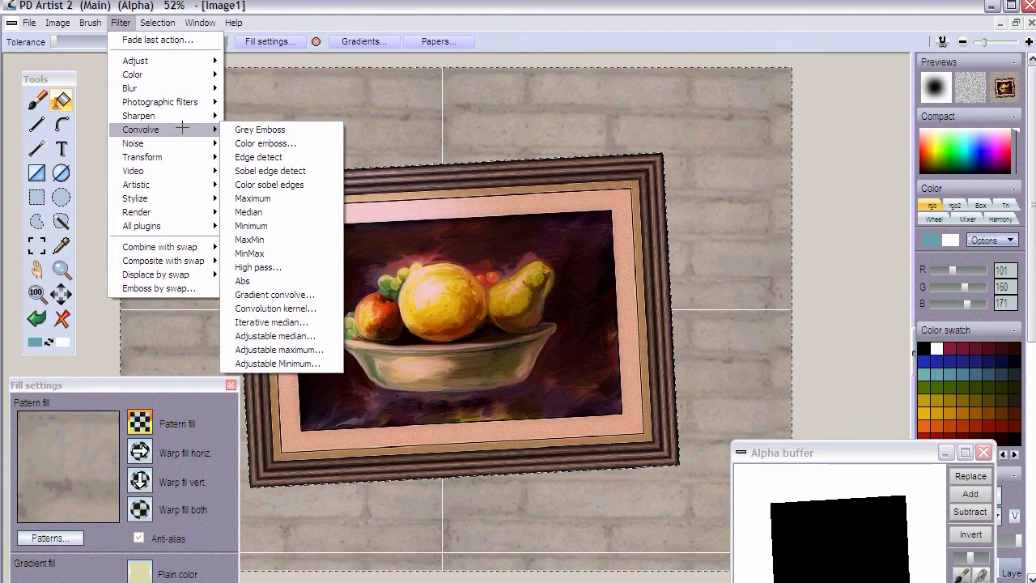
{"action": "left_click", "coordinate": [314, 144]}
{"action": "left_click_drag", "start_coordinate": [574, 291], "coordinate": [589, 268]}
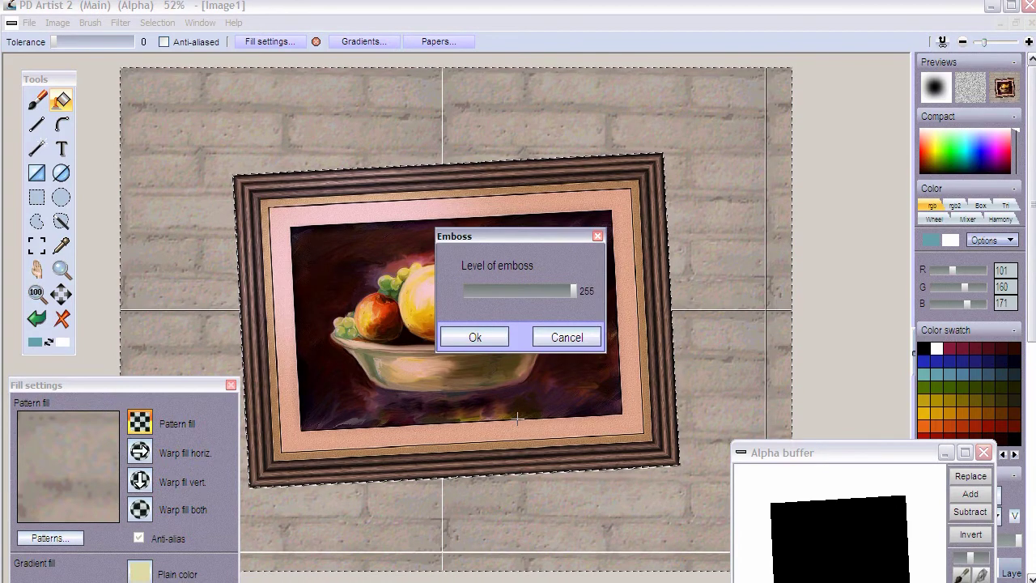
{"action": "left_click", "coordinate": [552, 337]}
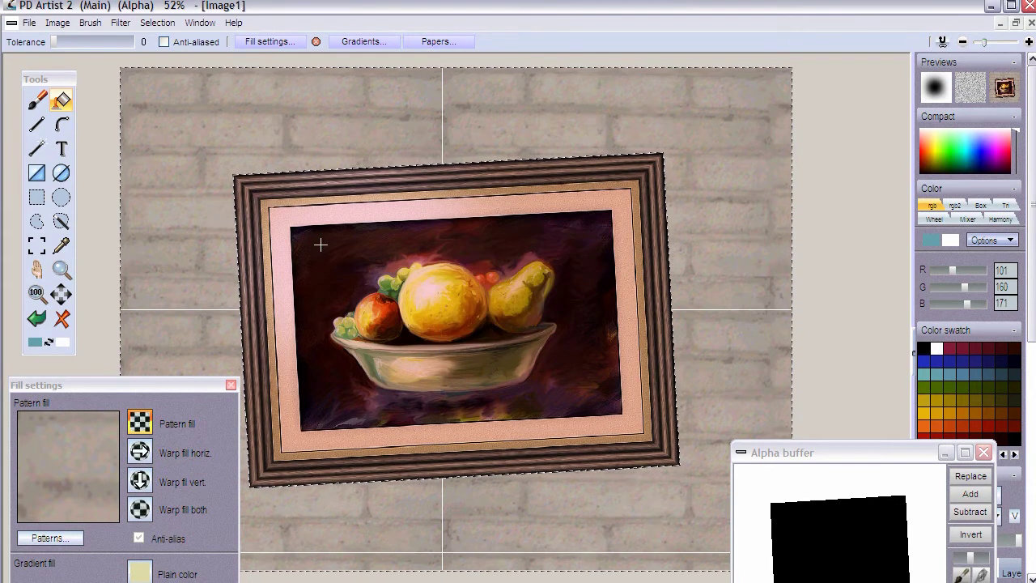
- Undo the brick fill back to the white background and store the brick brush in a brush buffer
{"action": "key", "text": "ctrl+z"}
{"action": "left_click", "coordinate": [90, 23]}
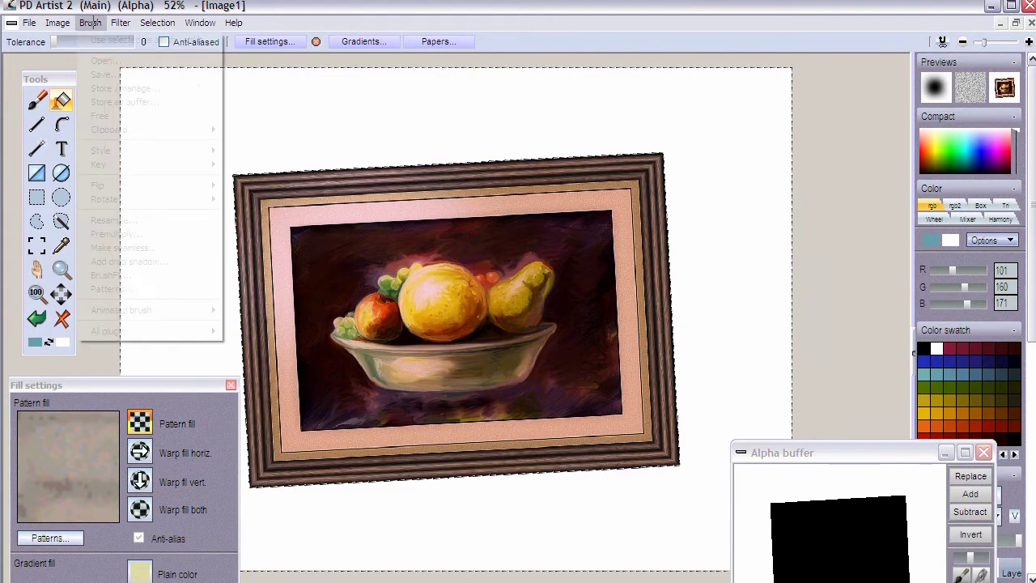
{"action": "left_click", "coordinate": [101, 116]}
{"action": "mouse_move", "coordinate": [143, 154]}
{"action": "left_mouse_down"}
{"action": "mouse_move", "coordinate": [71, 310]}
{"action": "mouse_move", "coordinate": [526, 541]}
{"action": "left_mouse_up"}
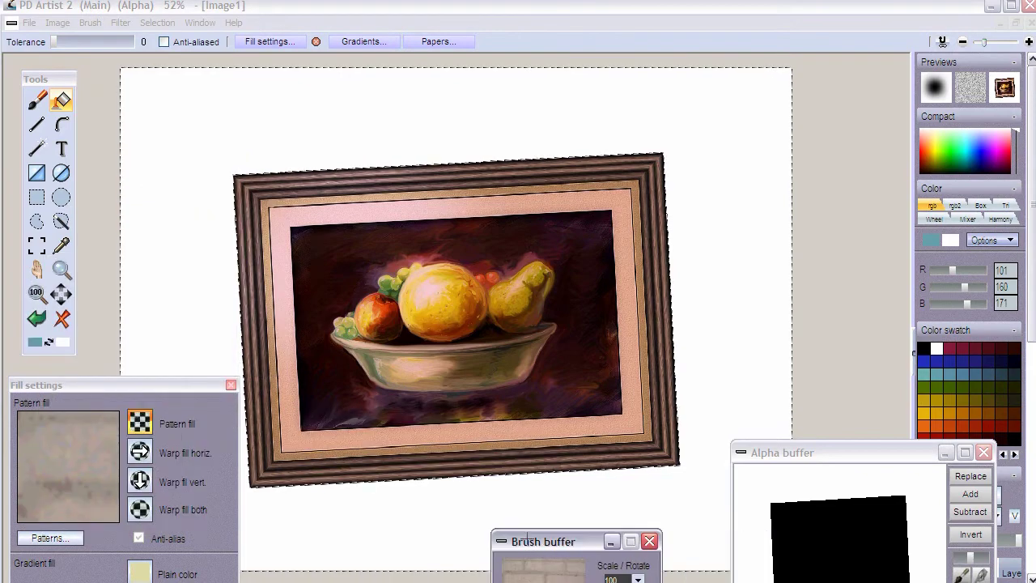
- Make the brick brush seamless at its original size, trimming 13% in x and 18% in y
{"action": "left_click", "coordinate": [90, 23]}
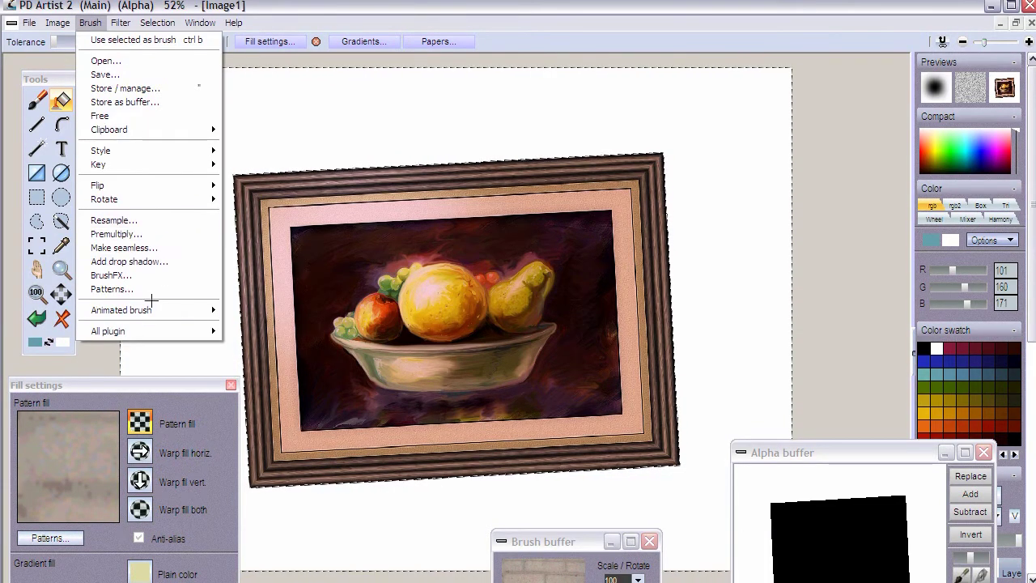
{"action": "left_click", "coordinate": [147, 247]}
{"action": "left_click_drag", "start_coordinate": [284, 177], "coordinate": [336, 103]}
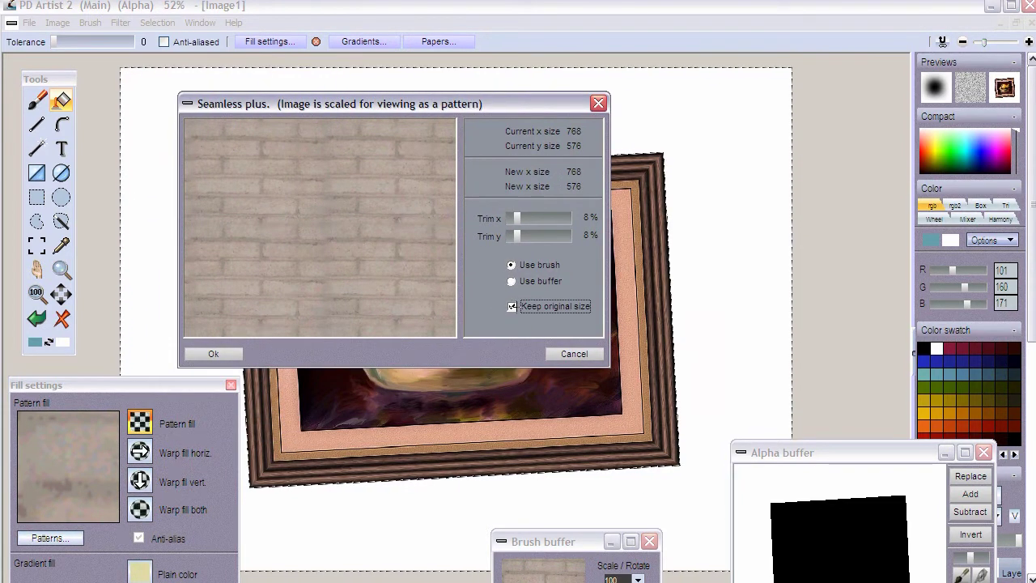
{"action": "left_click", "coordinate": [530, 235]}
{"action": "left_click", "coordinate": [523, 218]}
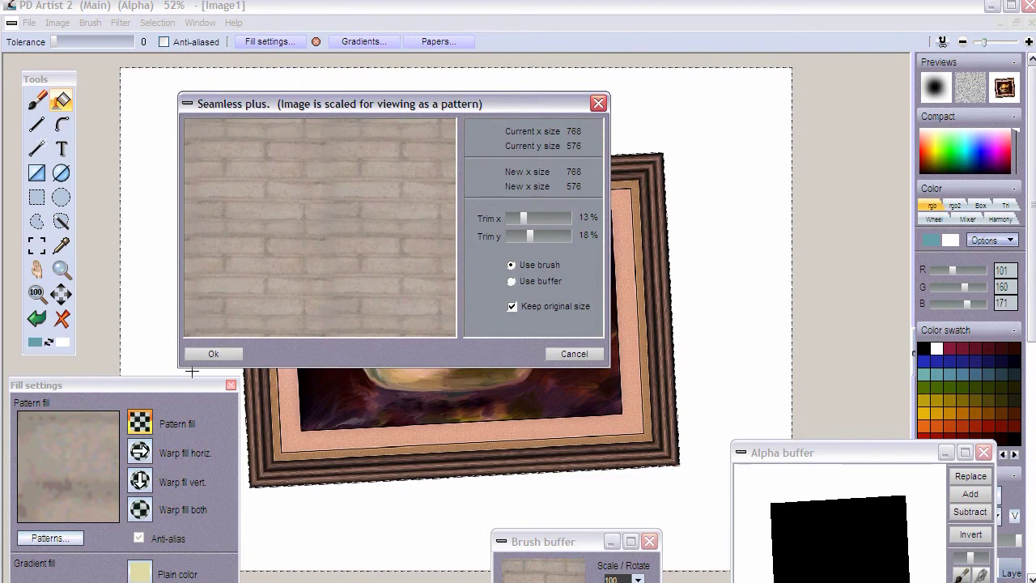
{"action": "left_click", "coordinate": [212, 354]}
- Store the seamless brick brush in a new brush buffer and fill the white background with its pattern
{"action": "left_click", "coordinate": [90, 23]}
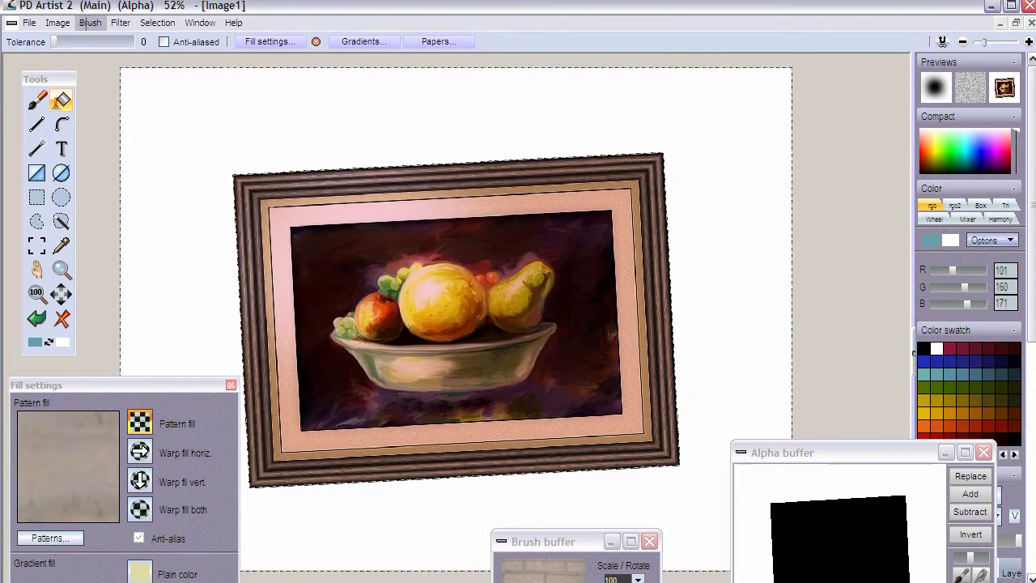
{"action": "left_click", "coordinate": [126, 88]}
{"action": "mouse_move", "coordinate": [233, 201]}
{"action": "left_mouse_down"}
{"action": "mouse_move", "coordinate": [435, 469]}
{"action": "mouse_move", "coordinate": [418, 546]}
{"action": "left_mouse_up"}
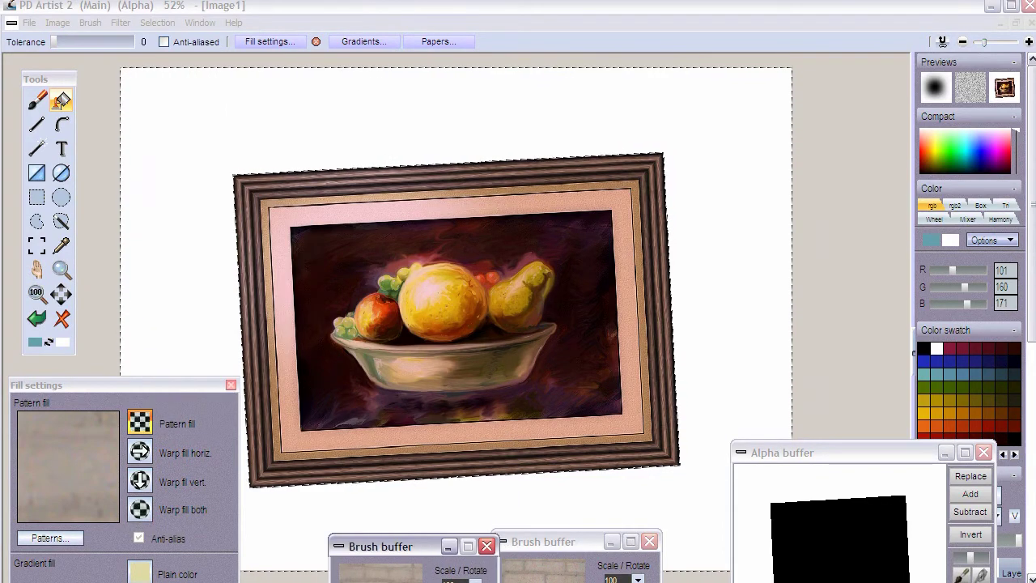
{"action": "left_click", "coordinate": [181, 151]}
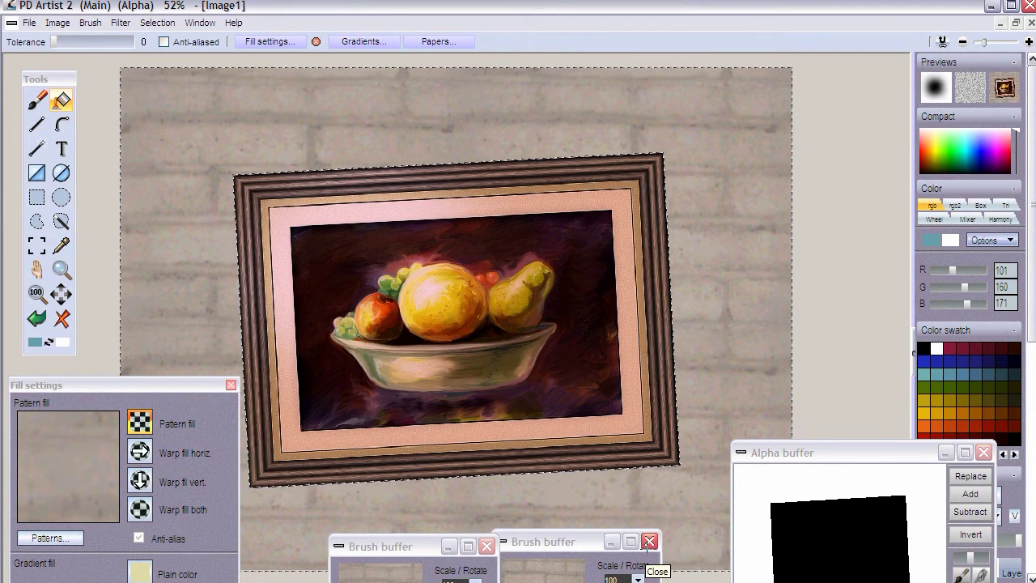
{"action": "left_click", "coordinate": [649, 540]}
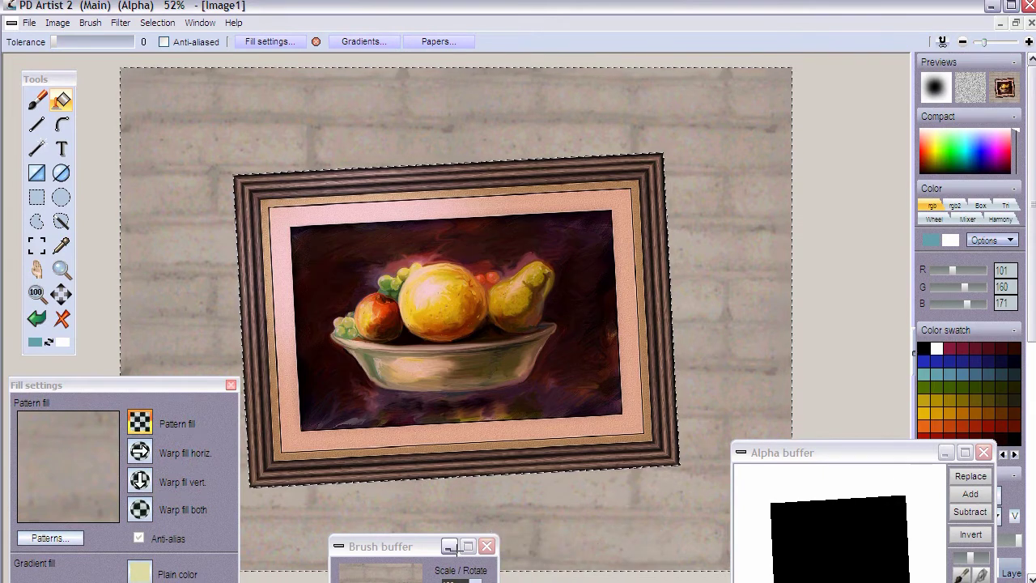
{"action": "mouse_move", "coordinate": [429, 546]}
{"action": "left_mouse_down"}
{"action": "mouse_move", "coordinate": [434, 366]}
{"action": "mouse_move", "coordinate": [924, 70]}
{"action": "mouse_move", "coordinate": [897, 93]}
{"action": "mouse_move", "coordinate": [955, 113]}
{"action": "left_mouse_up"}
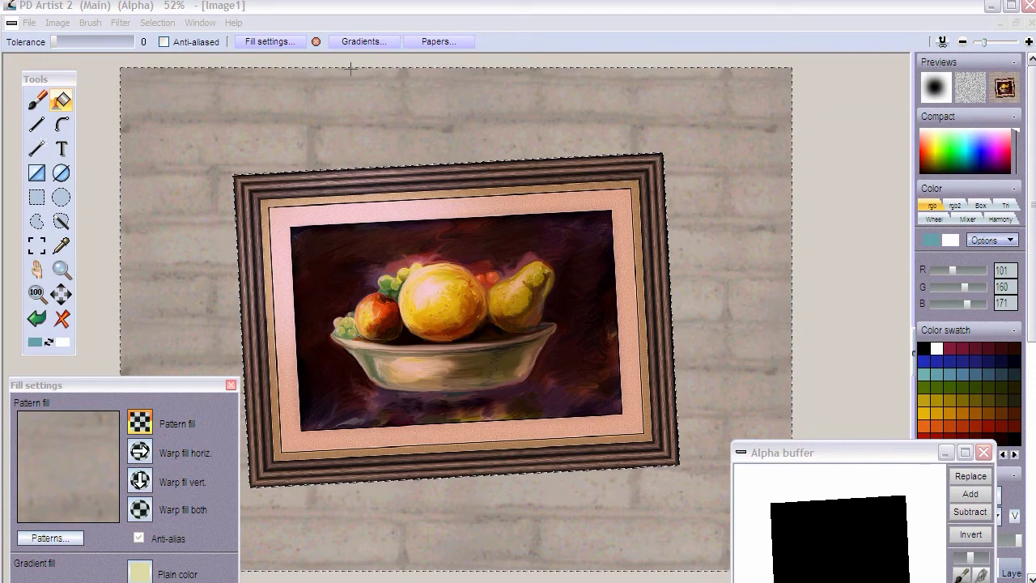
- Clear the selected background around the frame to white and choose Pattern fill as the fill type
{"action": "left_click", "coordinate": [430, 42]}
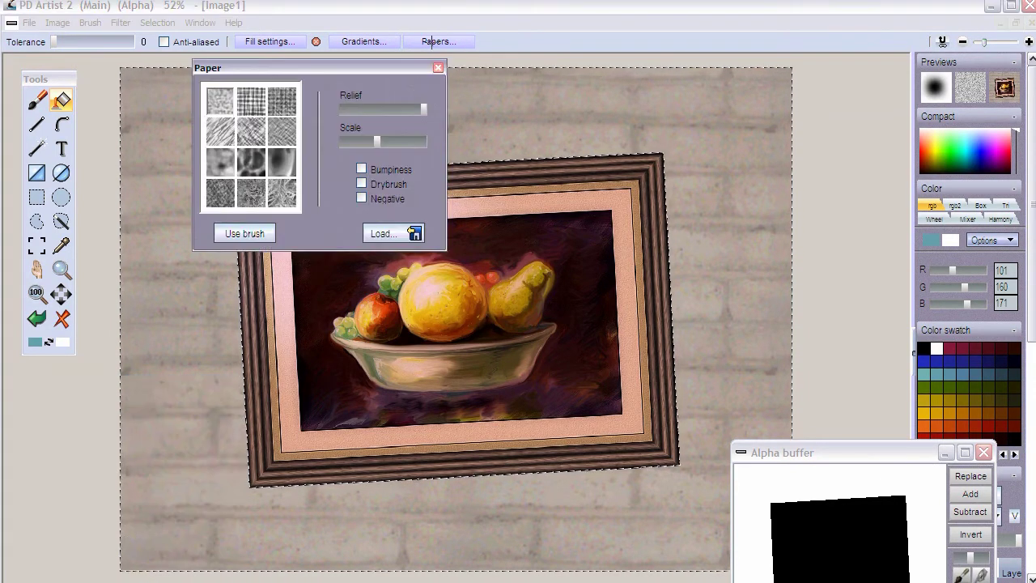
{"action": "left_click_drag", "start_coordinate": [337, 67], "coordinate": [846, 164]}
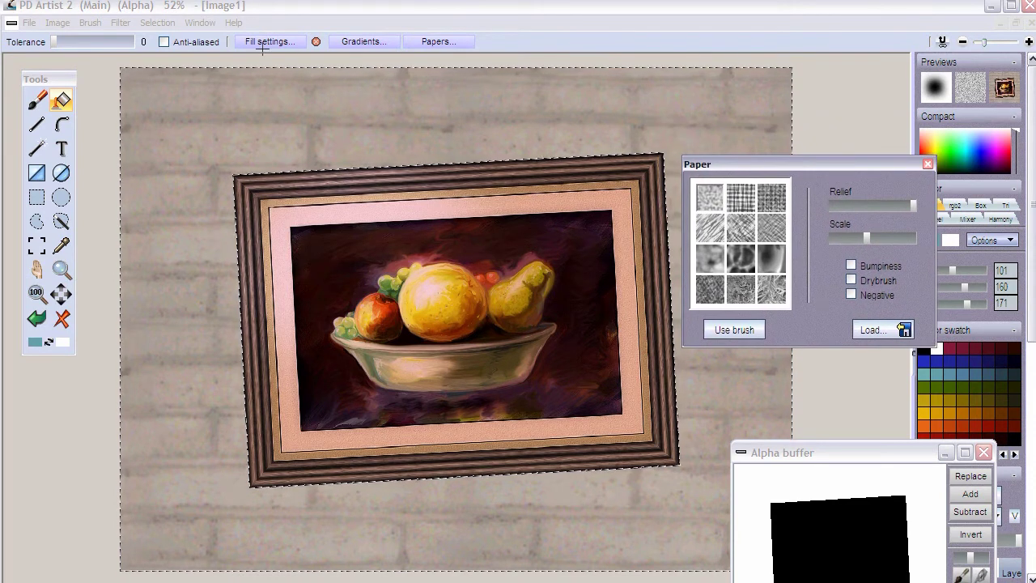
{"action": "left_click", "coordinate": [61, 99]}
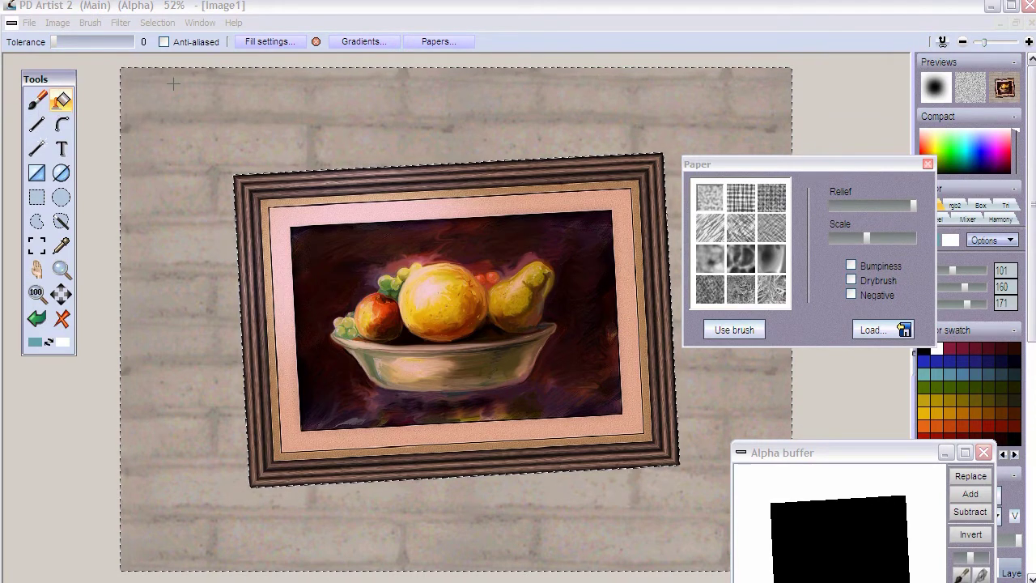
{"action": "left_click", "coordinate": [267, 41]}
{"action": "left_click_drag", "start_coordinate": [373, 126], "coordinate": [209, 295]}
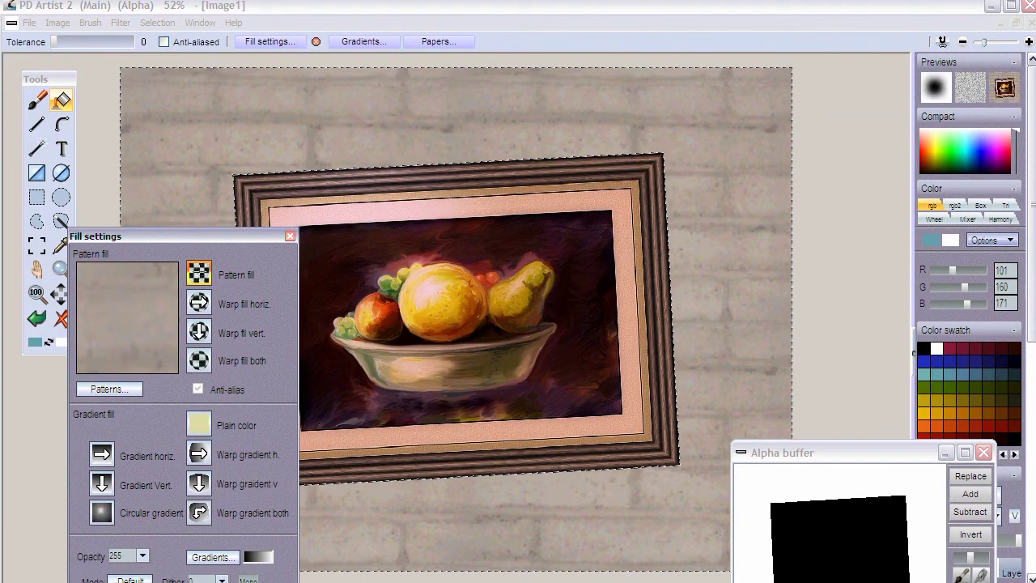
{"action": "right_click", "coordinate": [65, 314]}
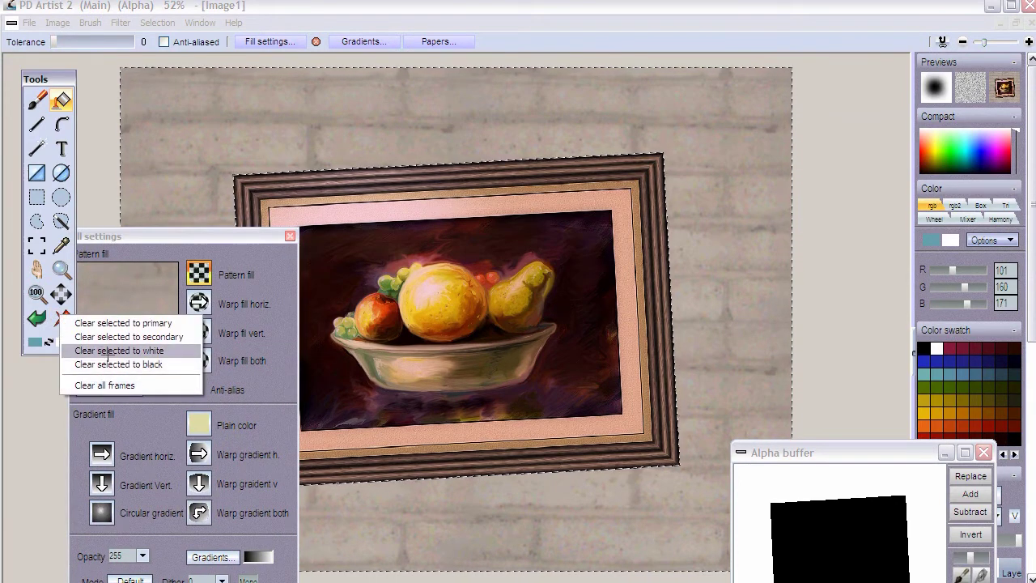
{"action": "left_click", "coordinate": [118, 349]}
{"action": "left_click", "coordinate": [198, 274]}
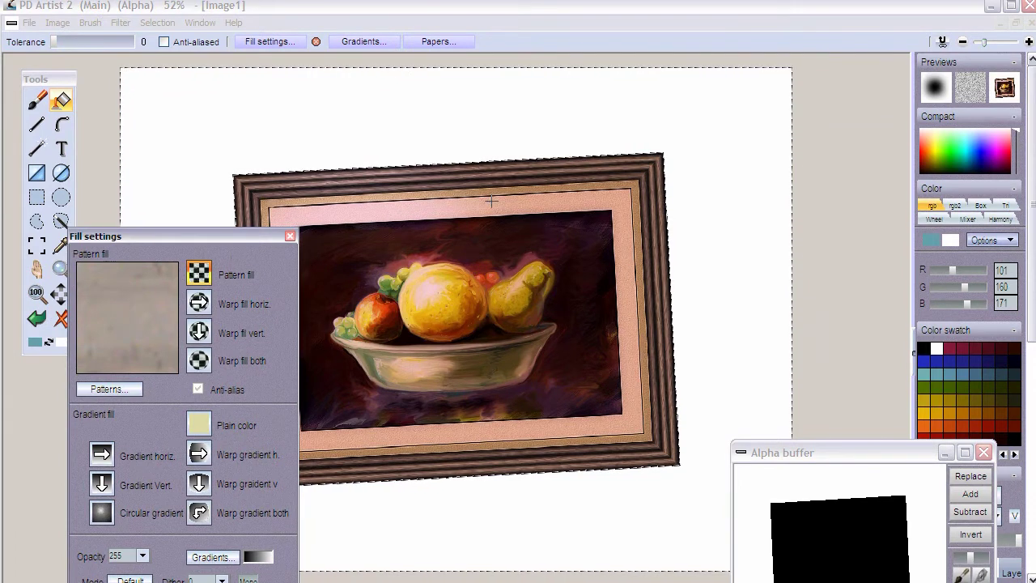
- Turn on the paper texture and fill the white background with the seamless brick pattern
{"action": "left_click", "coordinate": [970, 87]}
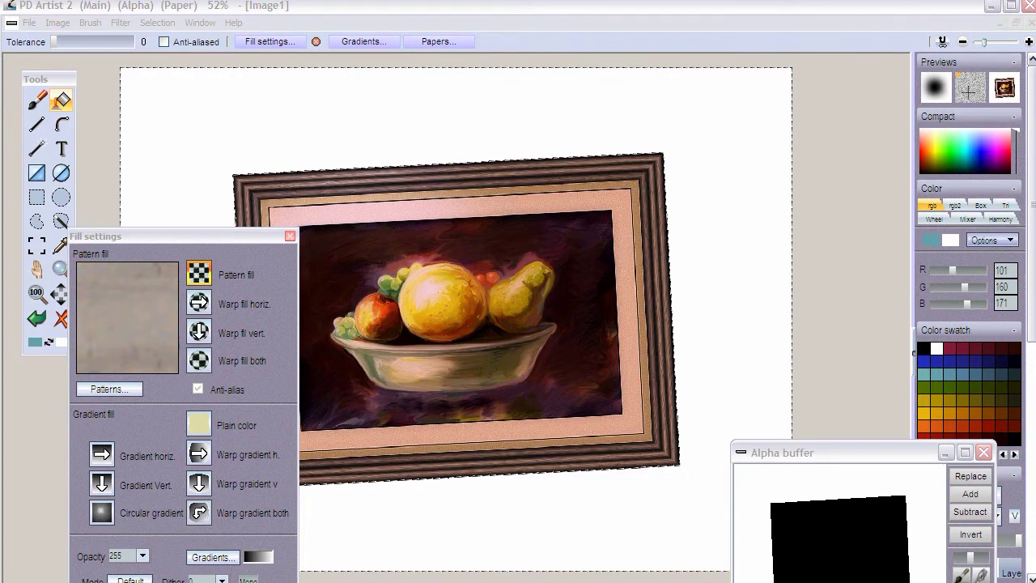
{"action": "left_click", "coordinate": [698, 108]}
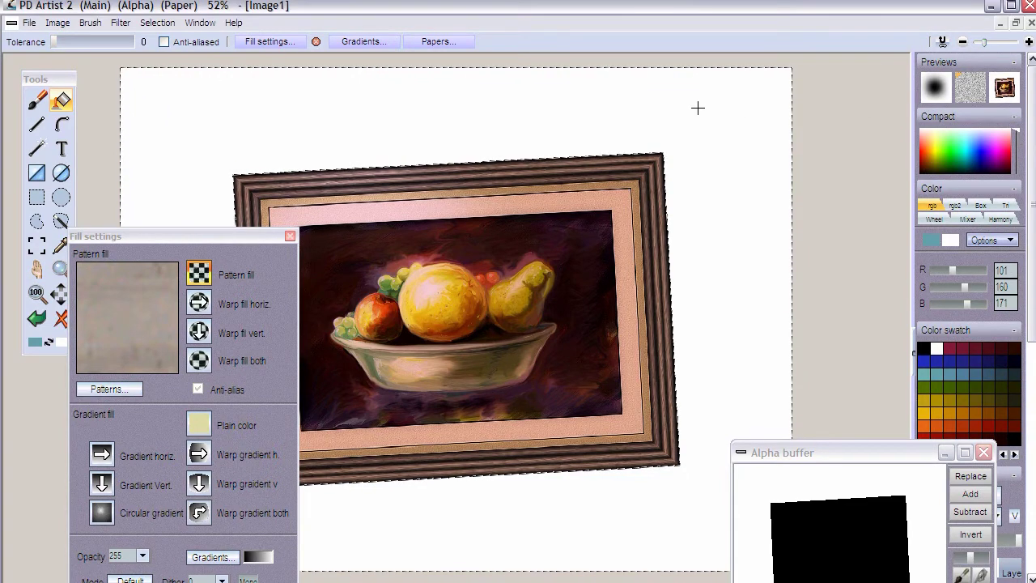
{"action": "left_click", "coordinate": [697, 107]}
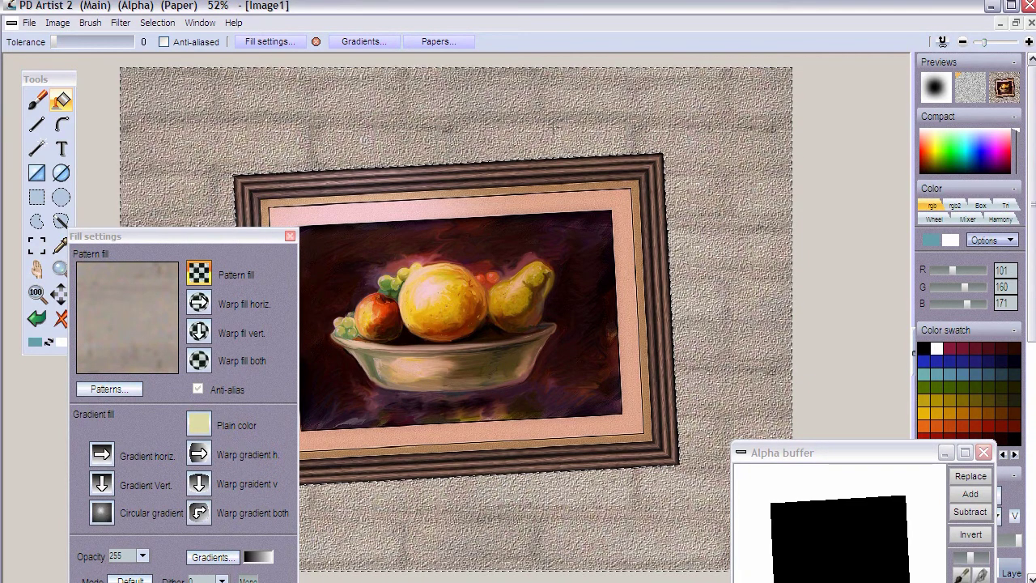
- Use the brick brush as the paper texture and replace the grainy background fill with a new brick pattern fill
{"action": "left_click", "coordinate": [434, 42]}
{"action": "left_click_drag", "start_coordinate": [387, 68], "coordinate": [855, 131]}
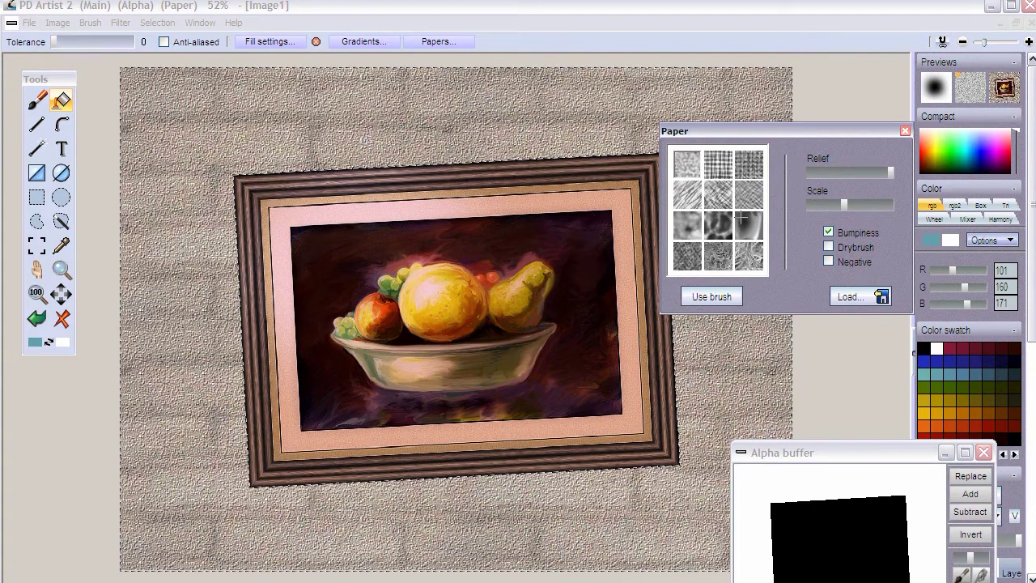
{"action": "left_click", "coordinate": [717, 298]}
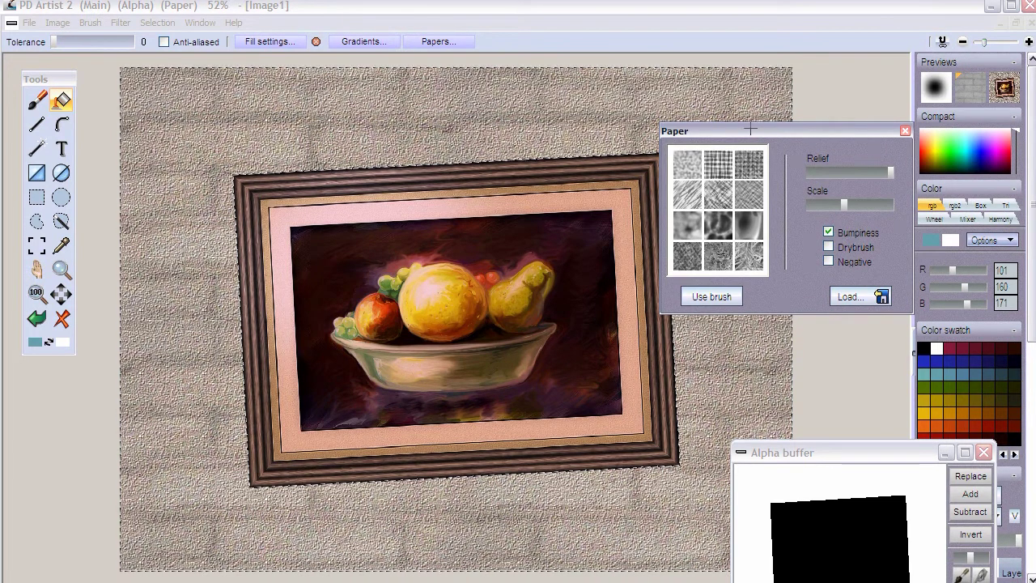
{"action": "left_click_drag", "start_coordinate": [750, 131], "coordinate": [799, 337]}
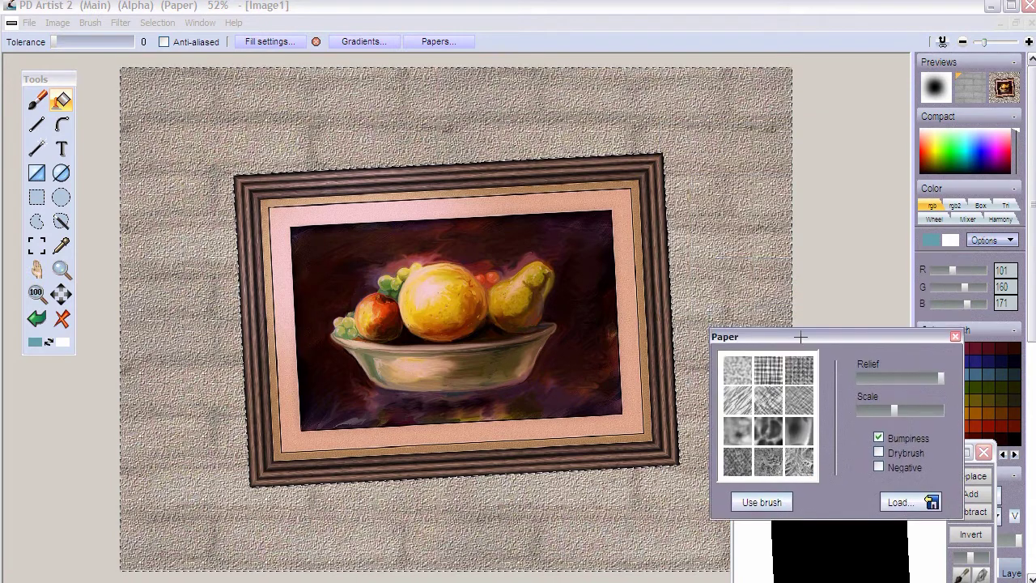
{"action": "left_click", "coordinate": [37, 318]}
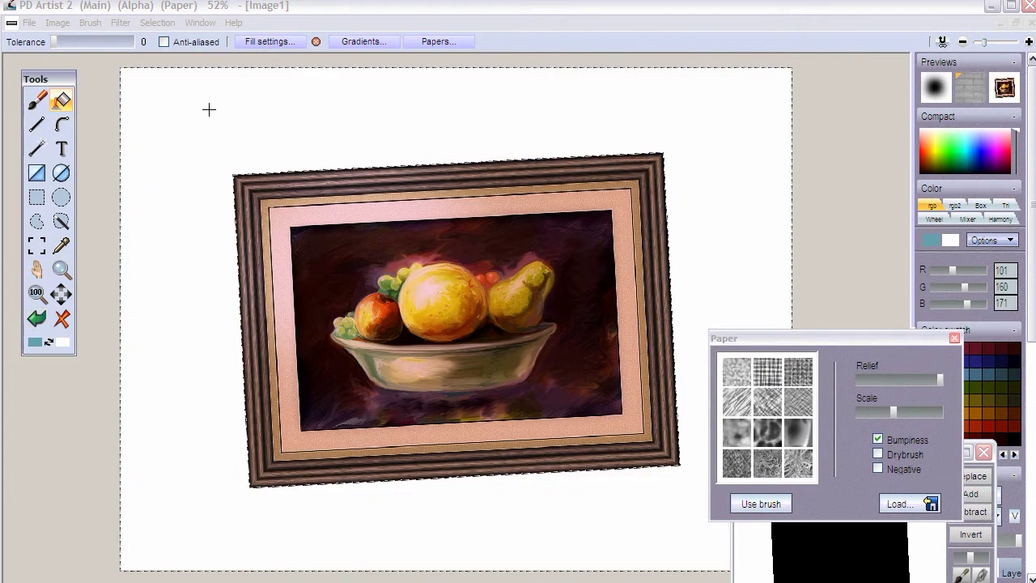
{"action": "left_click", "coordinate": [208, 108]}
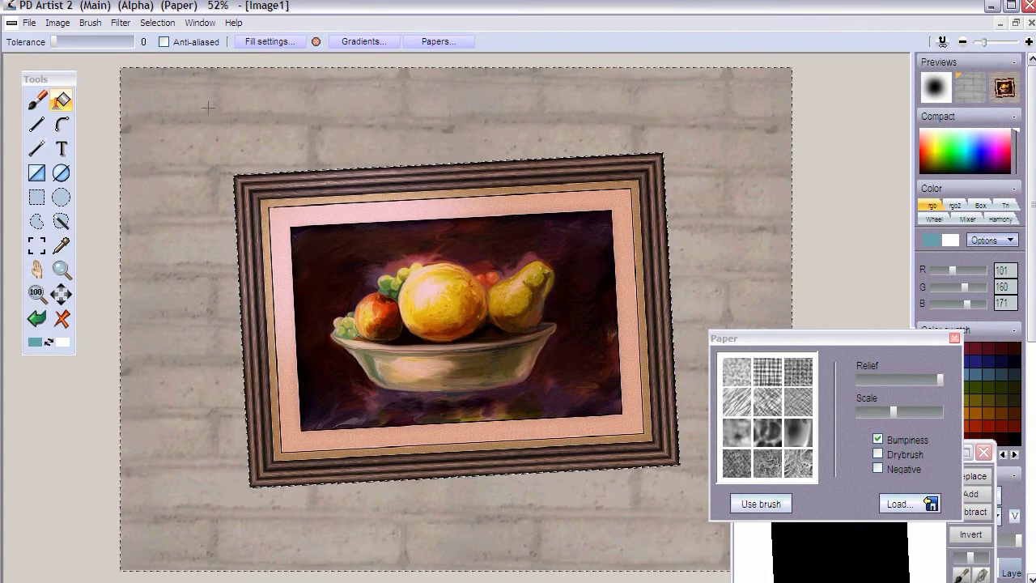
- Lower the paper relief slightly, increase its scale a little, and refill the cleared background with the brick pattern
{"action": "left_click_drag", "start_coordinate": [925, 385], "coordinate": [935, 379]}
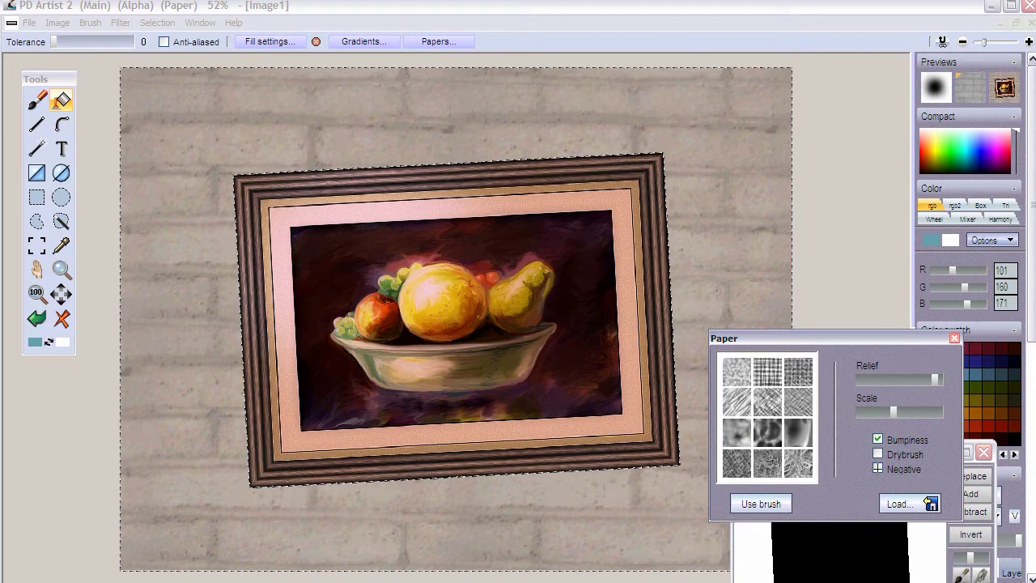
{"action": "left_click", "coordinate": [905, 413]}
{"action": "left_click", "coordinate": [900, 414]}
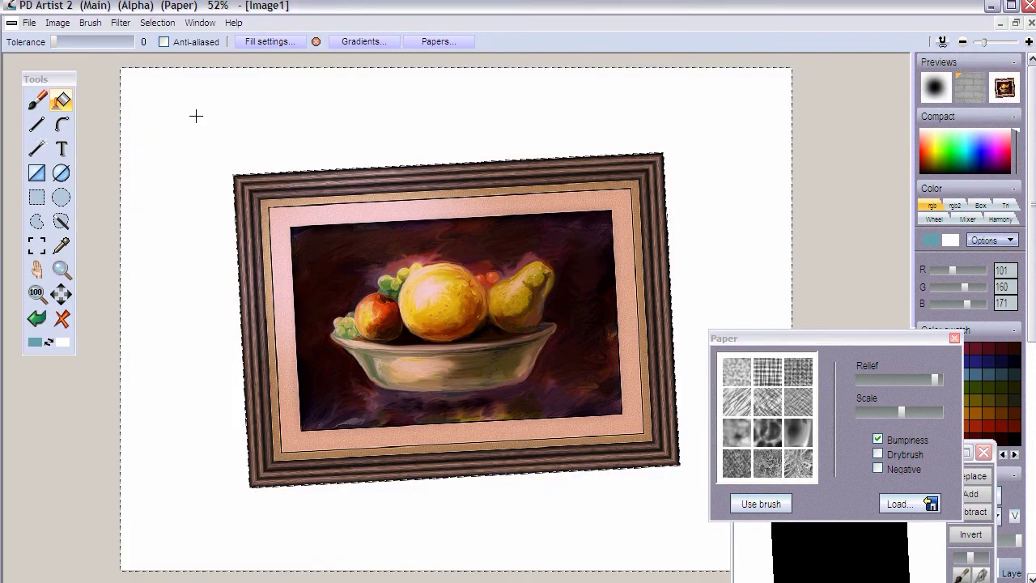
{"action": "left_click", "coordinate": [181, 259]}
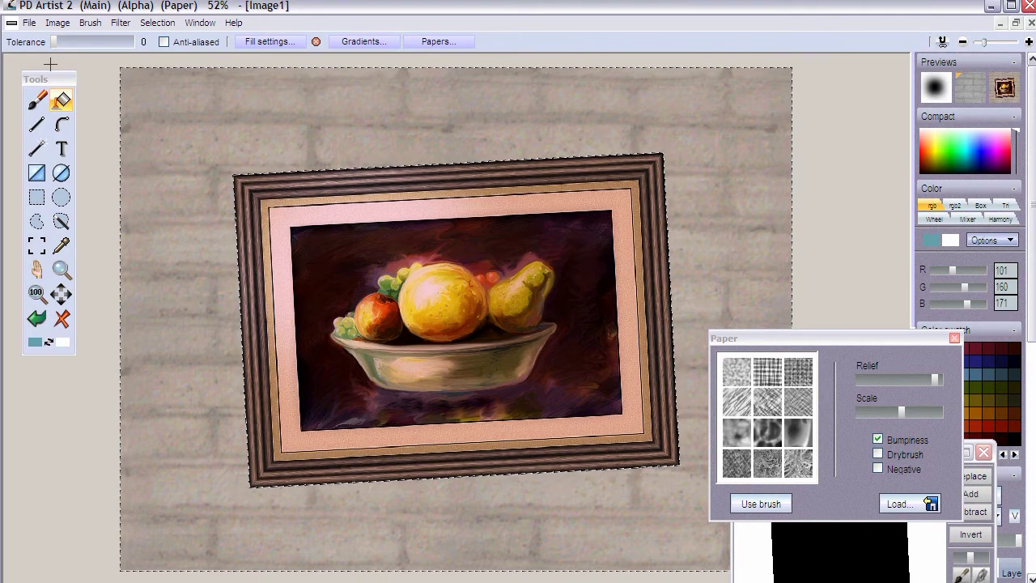
- Apply the Color emboss filter to the selected brick background at the default level and close the paper settings
{"action": "left_click", "coordinate": [118, 21]}
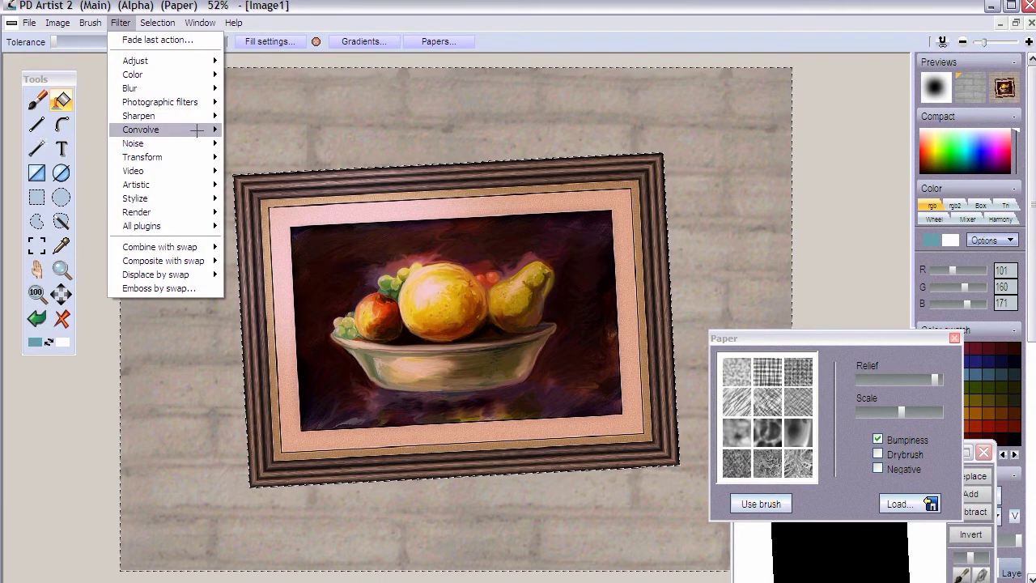
{"action": "mouse_move", "coordinate": [197, 129]}
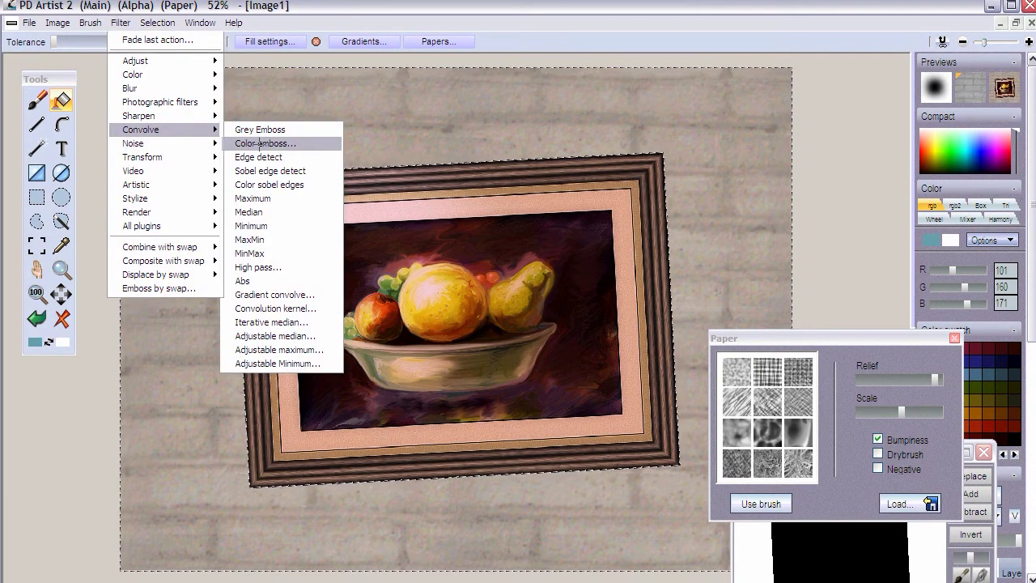
{"action": "left_click", "coordinate": [267, 143]}
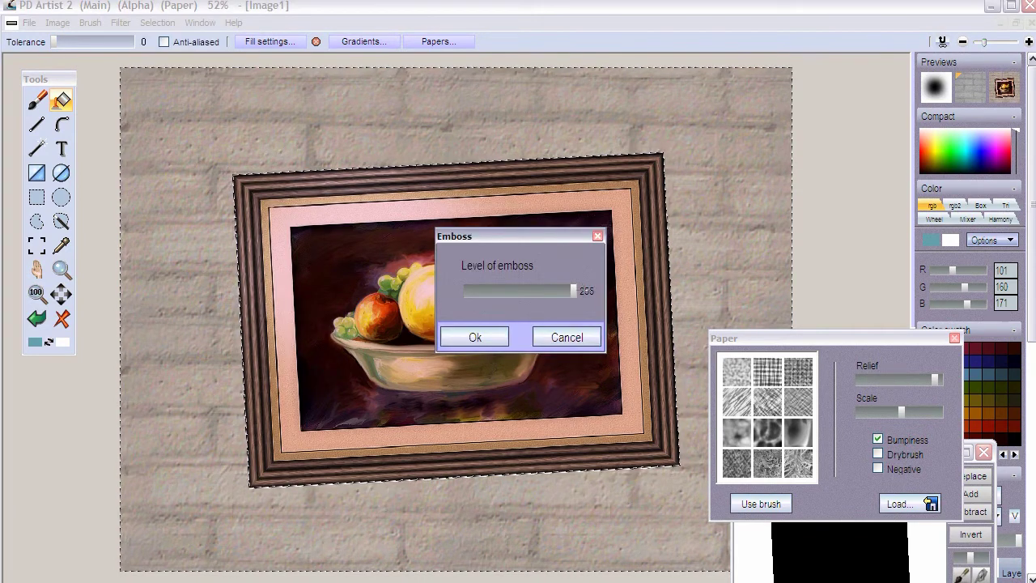
{"action": "left_click", "coordinate": [478, 338]}
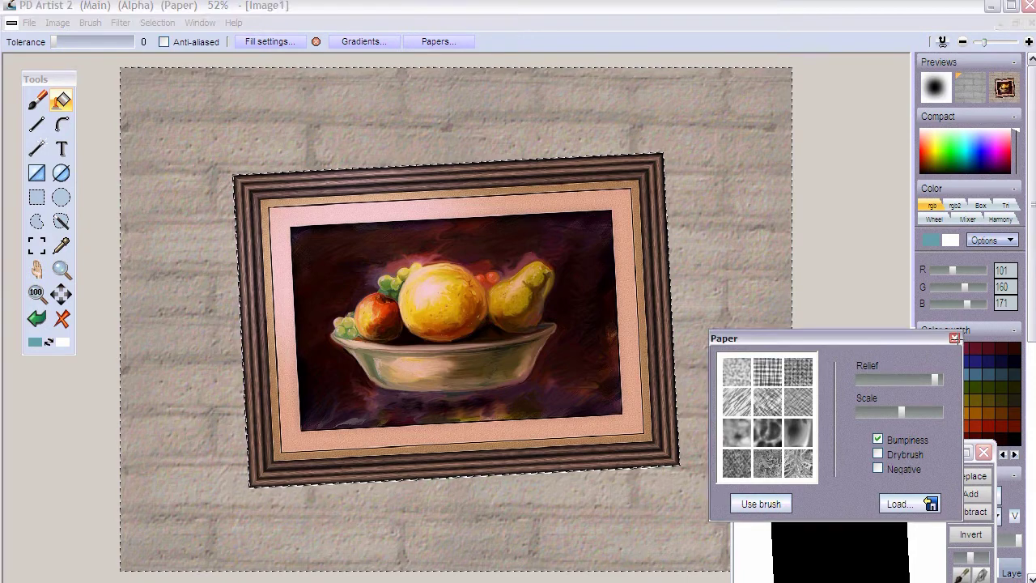
{"action": "left_click", "coordinate": [954, 339]}
- Start the Lighting tool on the background, move the light to the upper-left corner, reduce texture intensity and raise light intensity and distance
{"action": "left_click", "coordinate": [121, 23]}
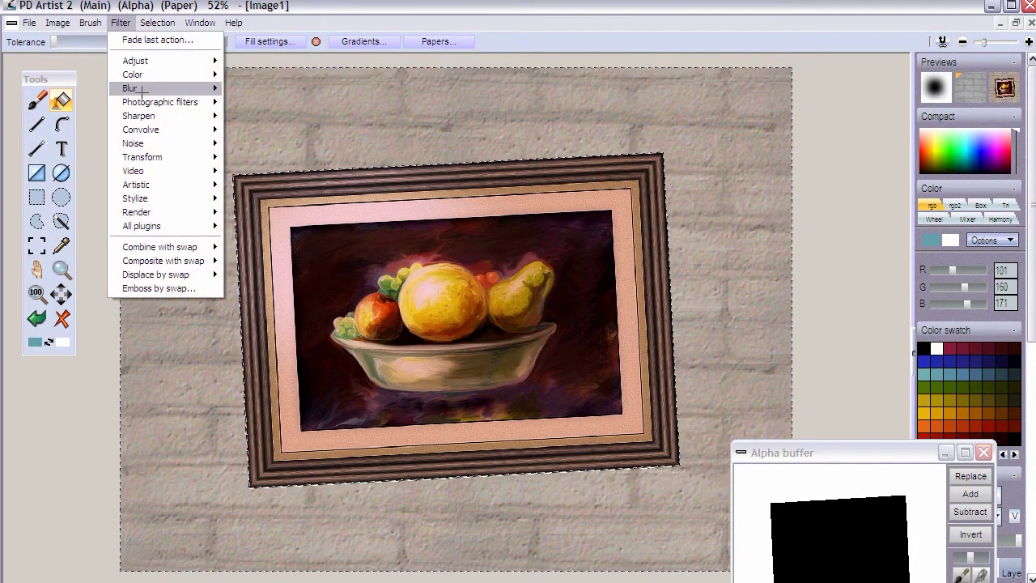
{"action": "mouse_move", "coordinate": [175, 199]}
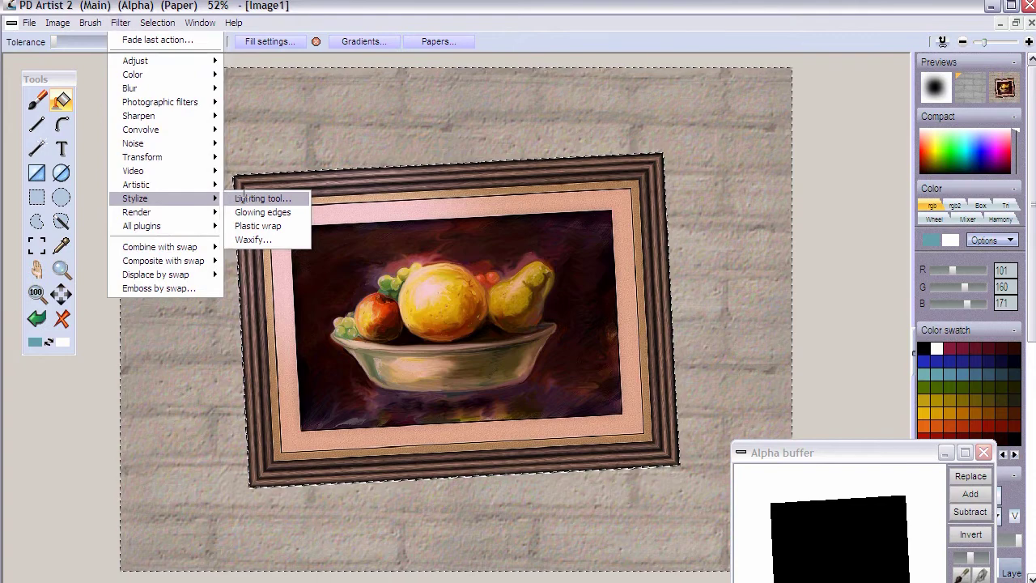
{"action": "left_click", "coordinate": [241, 197]}
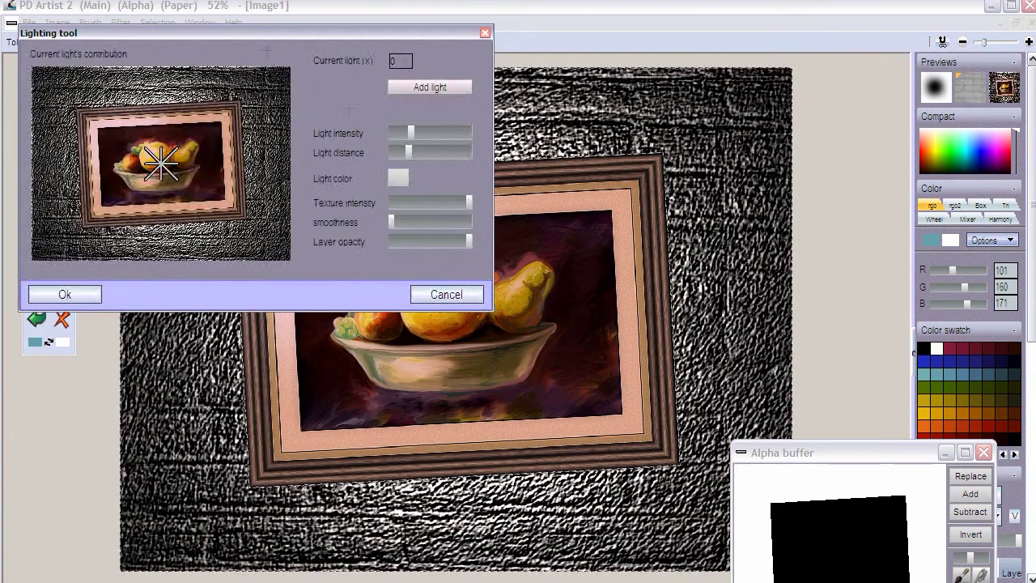
{"action": "mouse_move", "coordinate": [162, 164]}
{"action": "left_mouse_down"}
{"action": "mouse_move", "coordinate": [138, 104]}
{"action": "mouse_move", "coordinate": [41, 88]}
{"action": "mouse_move", "coordinate": [47, 129]}
{"action": "mouse_move", "coordinate": [67, 95]}
{"action": "left_mouse_up"}
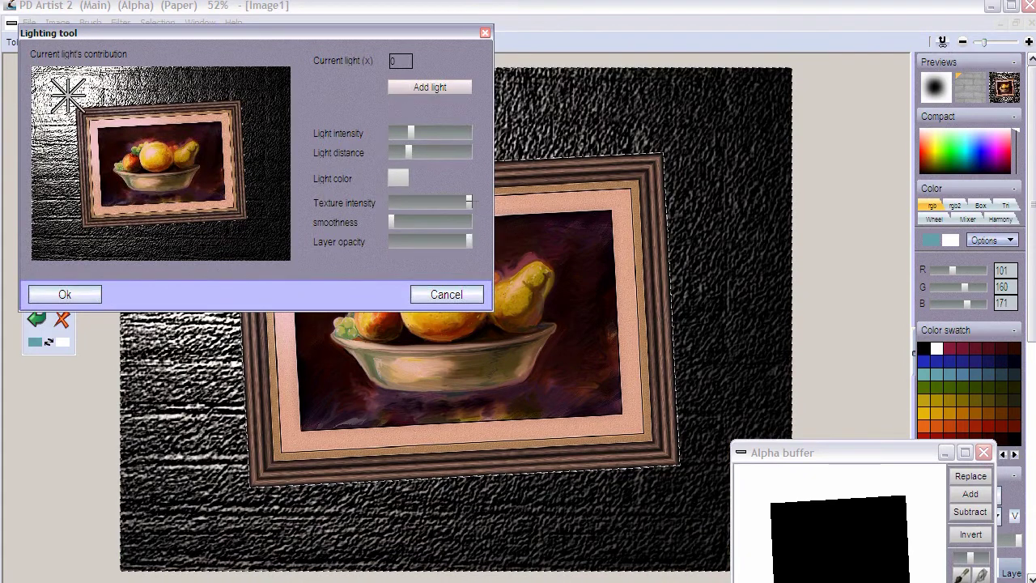
{"action": "left_click_drag", "start_coordinate": [466, 201], "coordinate": [415, 203]}
{"action": "left_click_drag", "start_coordinate": [421, 135], "coordinate": [409, 133]}
{"action": "left_click_drag", "start_coordinate": [409, 153], "coordinate": [440, 131]}
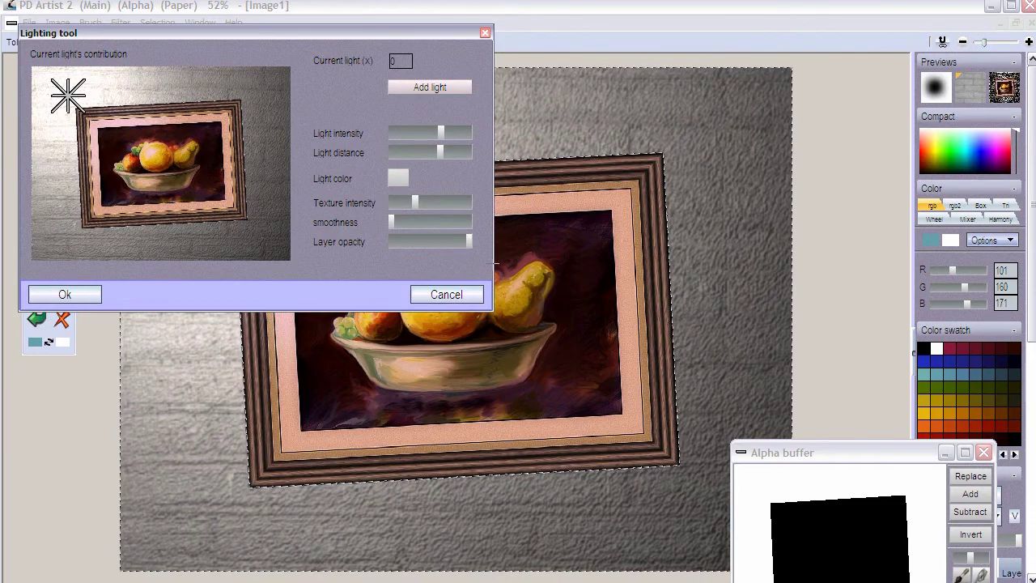
- Raise the lighting smoothness almost to maximum and lower the light intensity to about 40 percent
{"action": "left_click_drag", "start_coordinate": [392, 221], "coordinate": [443, 222]}
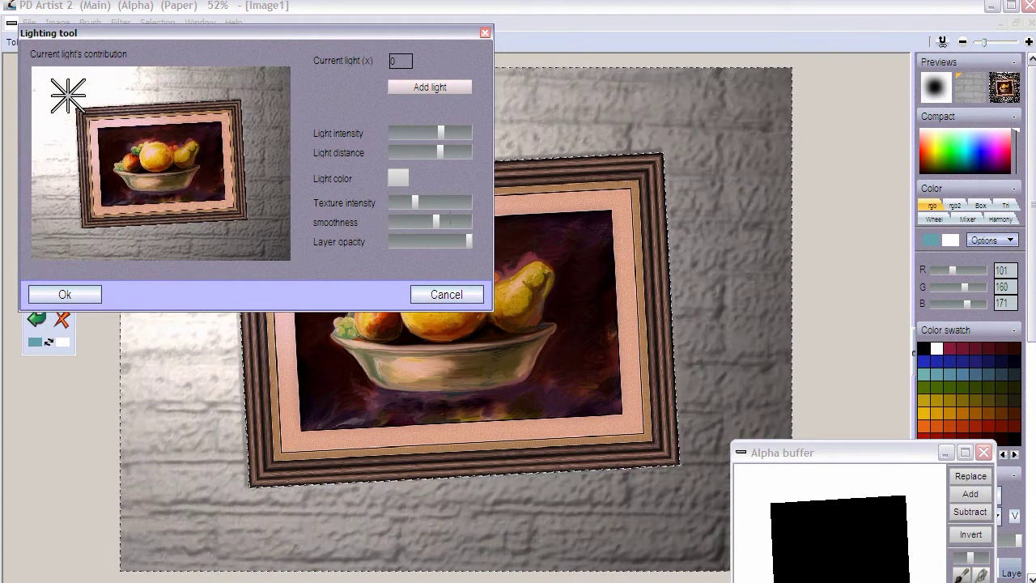
{"action": "left_click_drag", "start_coordinate": [435, 222], "coordinate": [463, 223]}
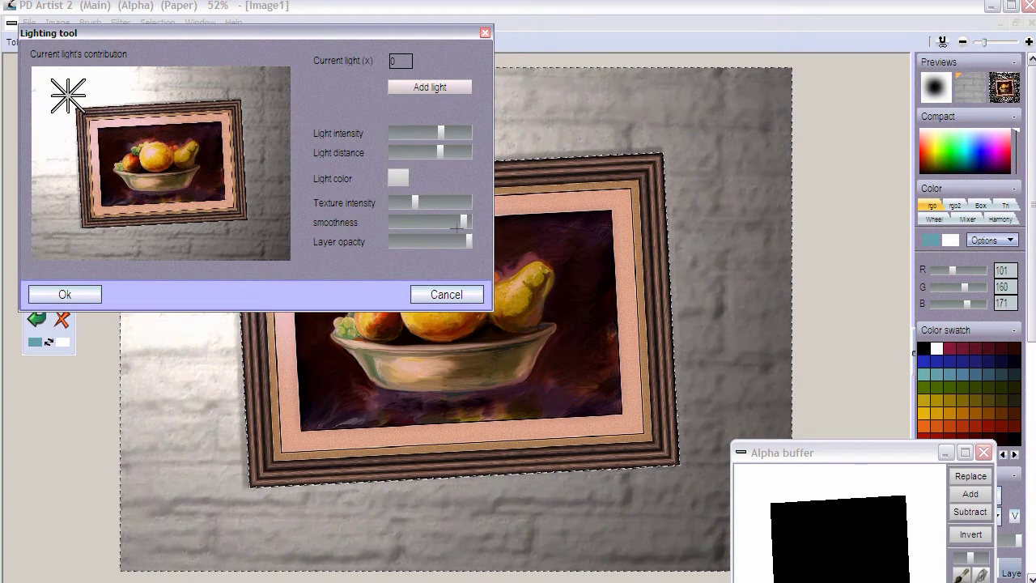
{"action": "left_click_drag", "start_coordinate": [356, 34], "coordinate": [392, 260]}
{"action": "left_click_drag", "start_coordinate": [478, 358], "coordinate": [458, 358]}
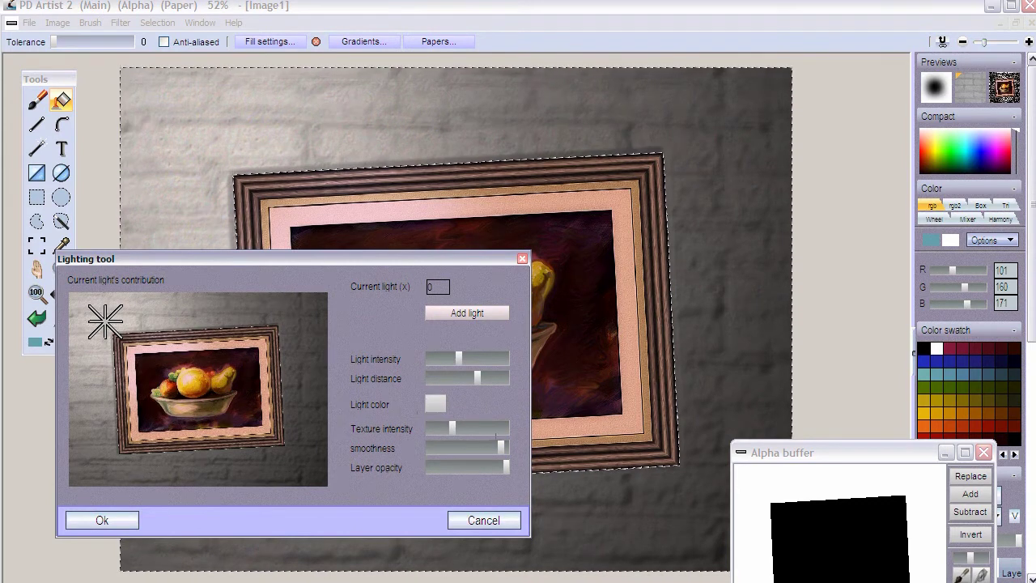
- Give the first light an orange-brown color and nudge it slightly upward above the frame's upper-left corner
{"action": "left_click", "coordinate": [434, 403]}
{"action": "left_click_drag", "start_coordinate": [325, 298], "coordinate": [311, 270]}
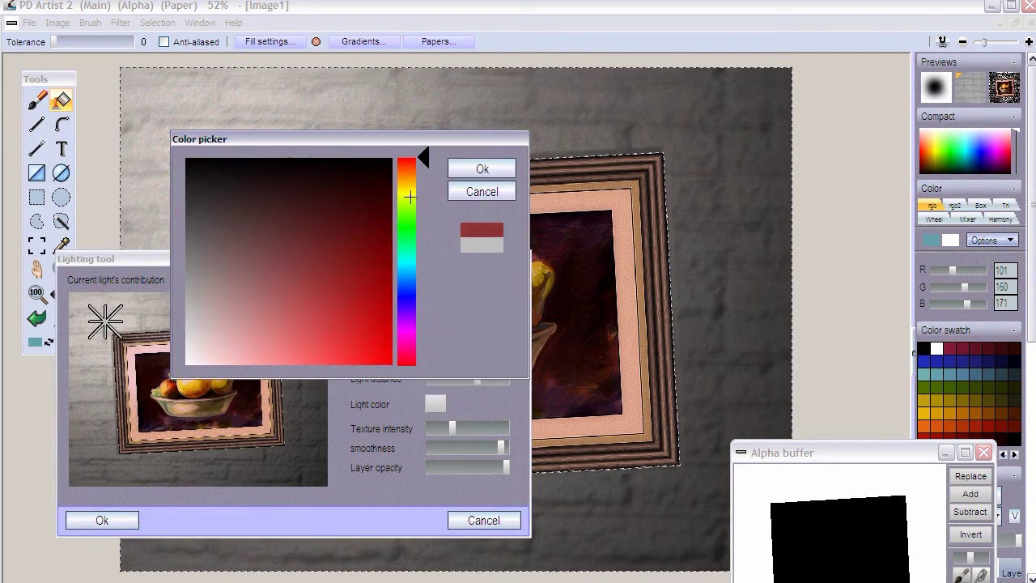
{"action": "left_click_drag", "start_coordinate": [407, 197], "coordinate": [411, 172]}
{"action": "left_click", "coordinate": [331, 257]}
{"action": "left_click", "coordinate": [329, 261]}
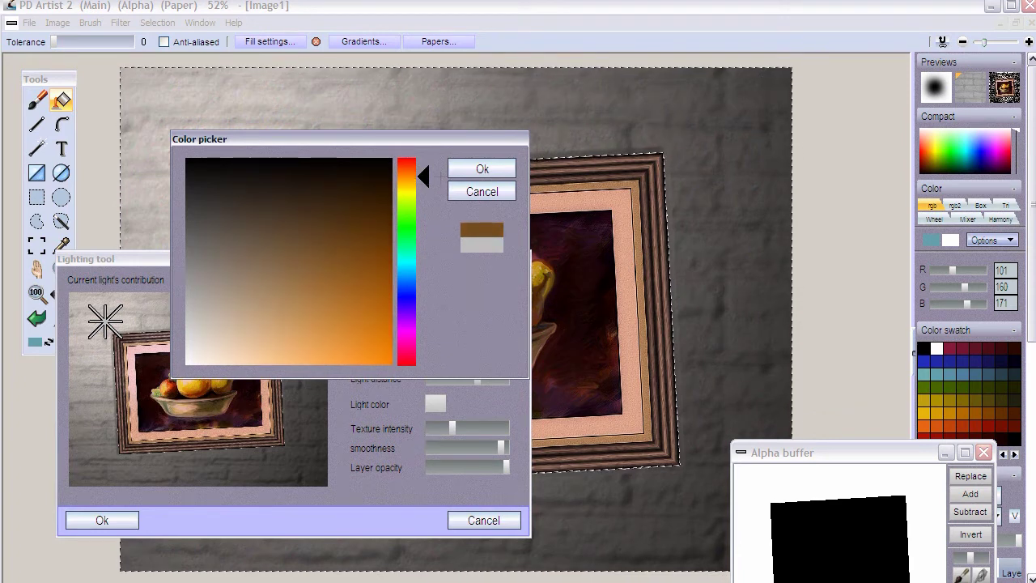
{"action": "key", "text": "Return"}
{"action": "left_click_drag", "start_coordinate": [106, 320], "coordinate": [104, 314]}
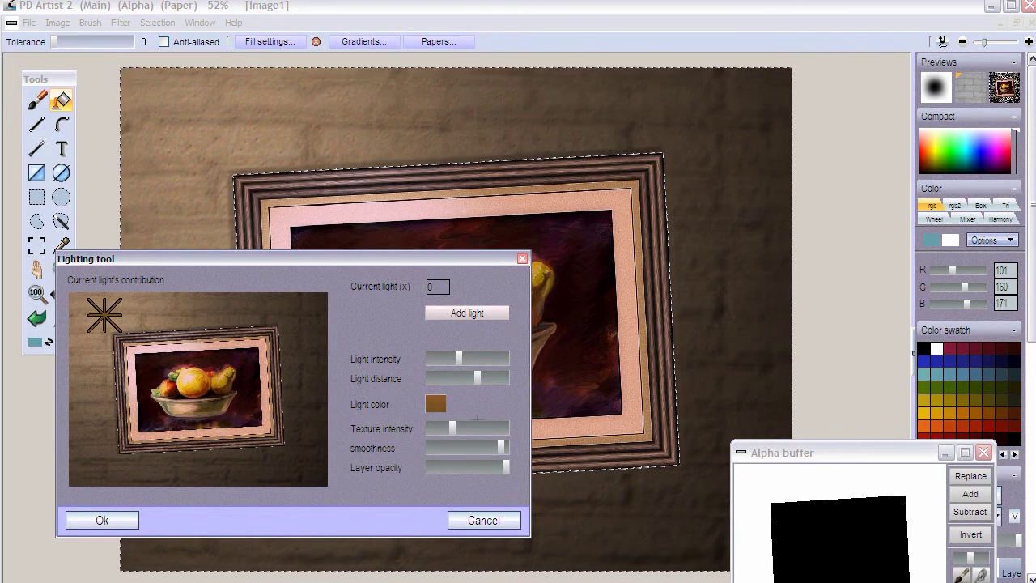
- Add a second light at the frame's lower-right corner and color it medium blue
{"action": "left_click", "coordinate": [453, 313]}
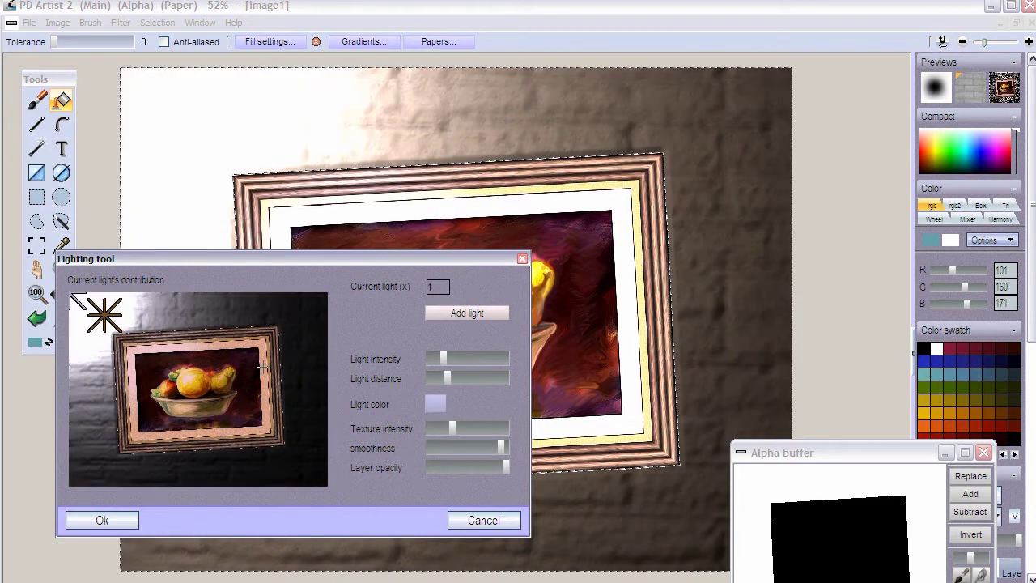
{"action": "left_click", "coordinate": [289, 422]}
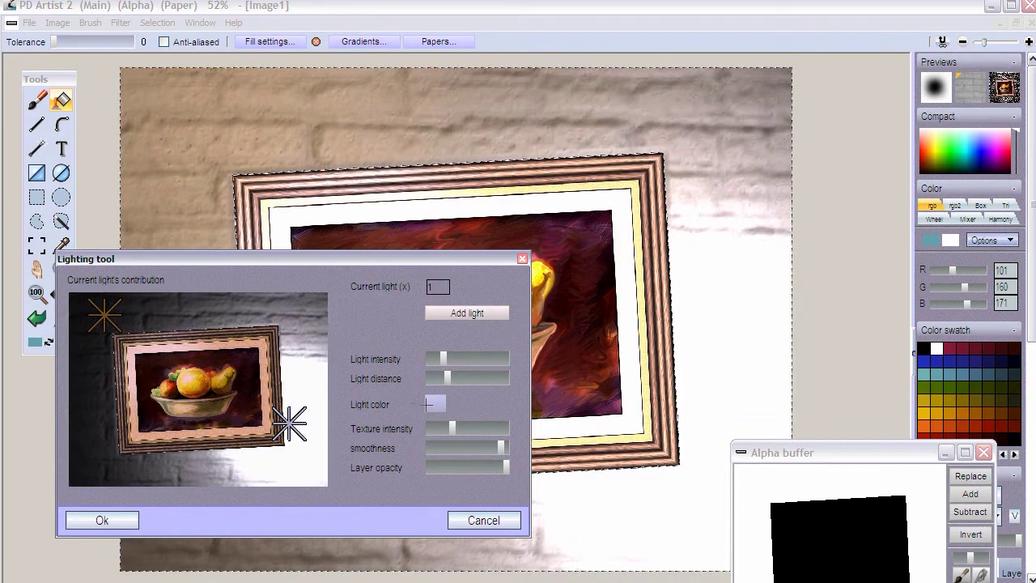
{"action": "left_click", "coordinate": [433, 403]}
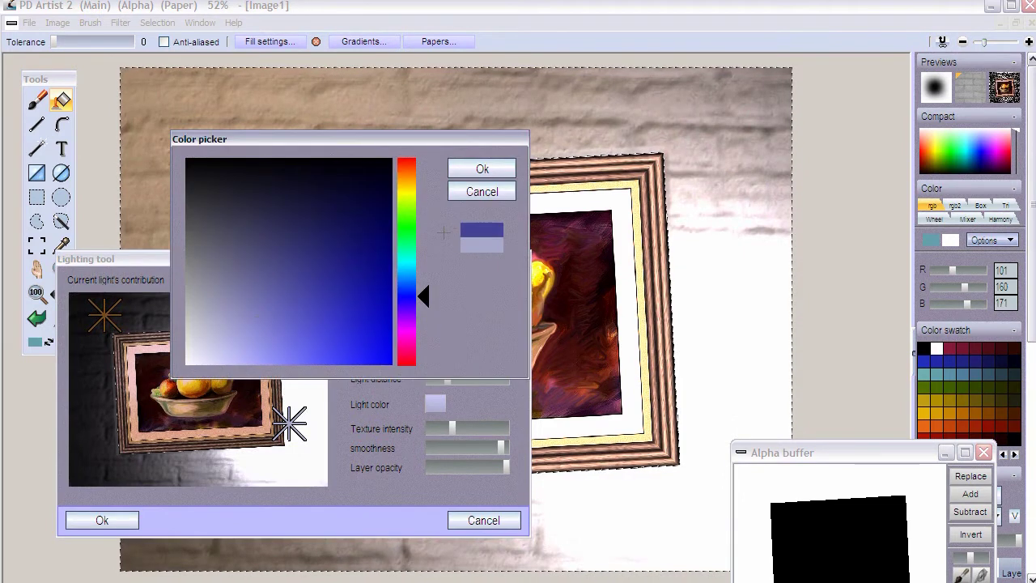
{"action": "left_click", "coordinate": [406, 274]}
{"action": "left_click", "coordinate": [482, 168]}
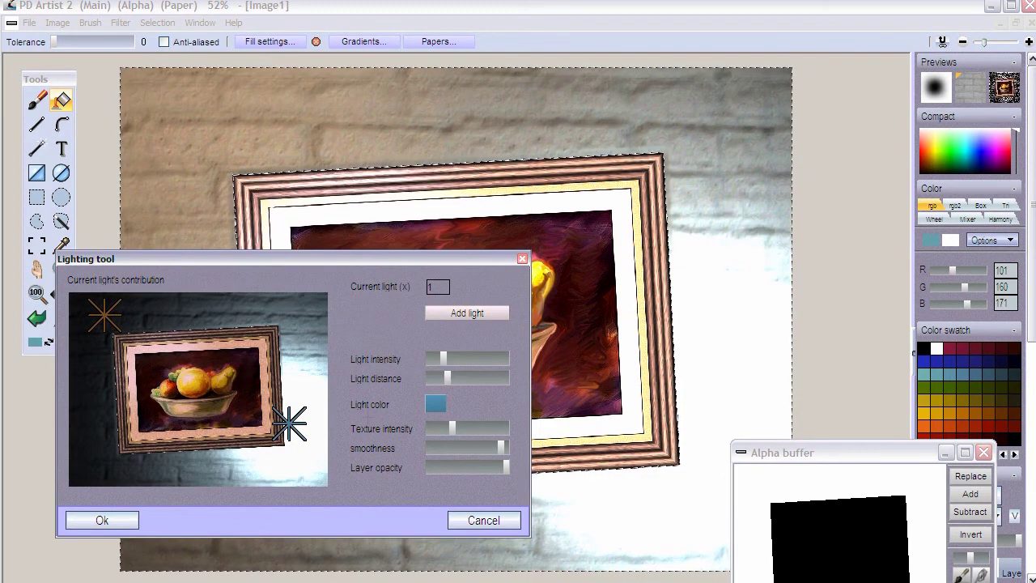
- Increase the blue light's distance to about half, move it beyond the image's right edge, lower its intensity and apply the lighting
{"action": "left_click_drag", "start_coordinate": [447, 378], "coordinate": [469, 378]}
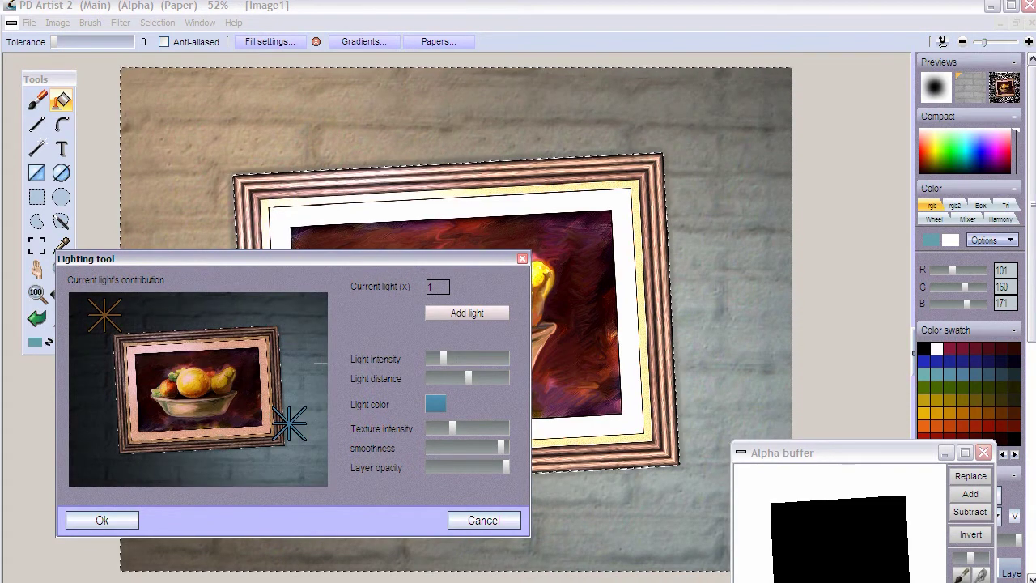
{"action": "mouse_move", "coordinate": [289, 422]}
{"action": "left_mouse_down"}
{"action": "mouse_move", "coordinate": [293, 359]}
{"action": "mouse_move", "coordinate": [357, 375]}
{"action": "left_mouse_up"}
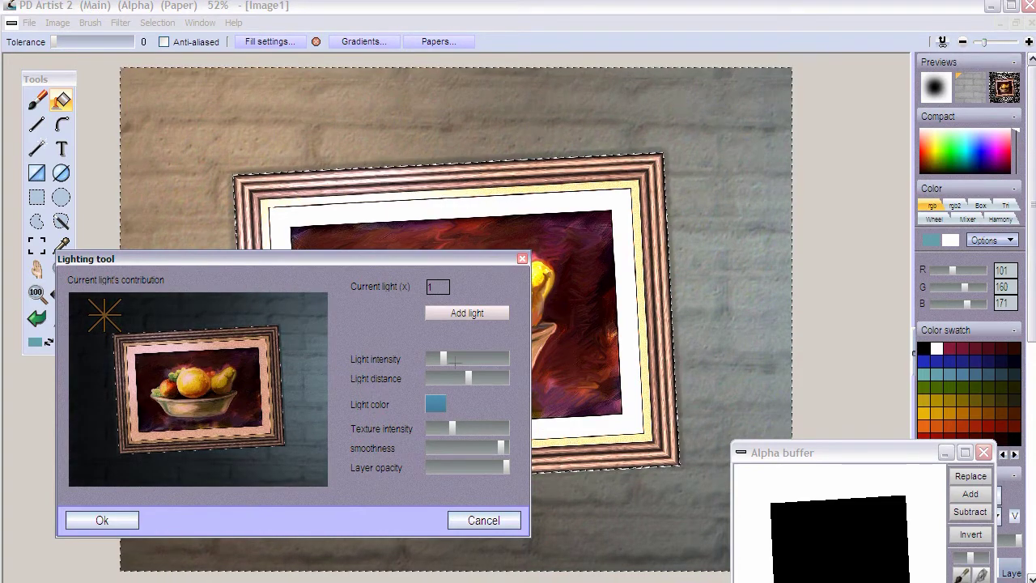
{"action": "left_click_drag", "start_coordinate": [449, 363], "coordinate": [437, 359]}
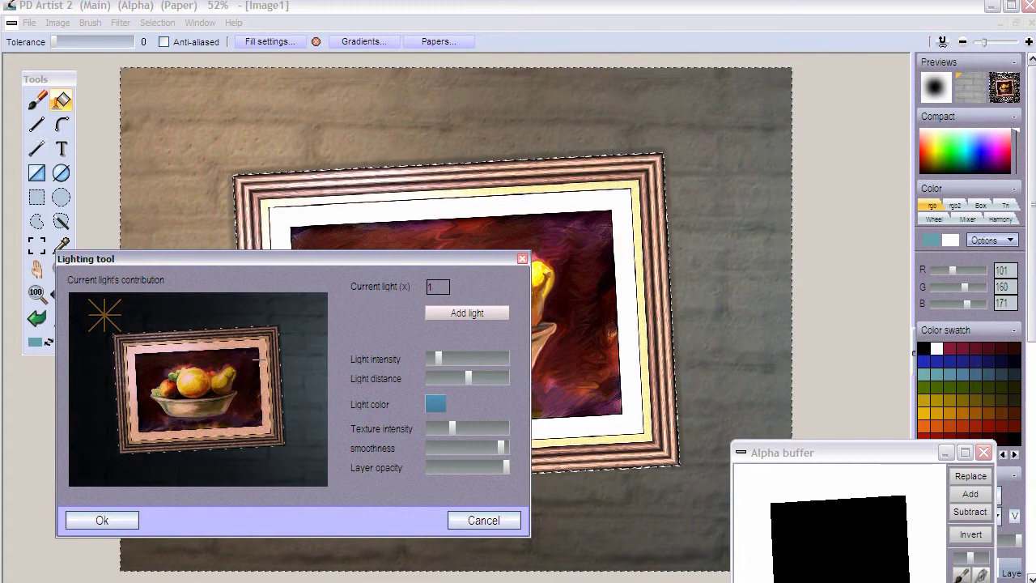
{"action": "left_click", "coordinate": [100, 519]}
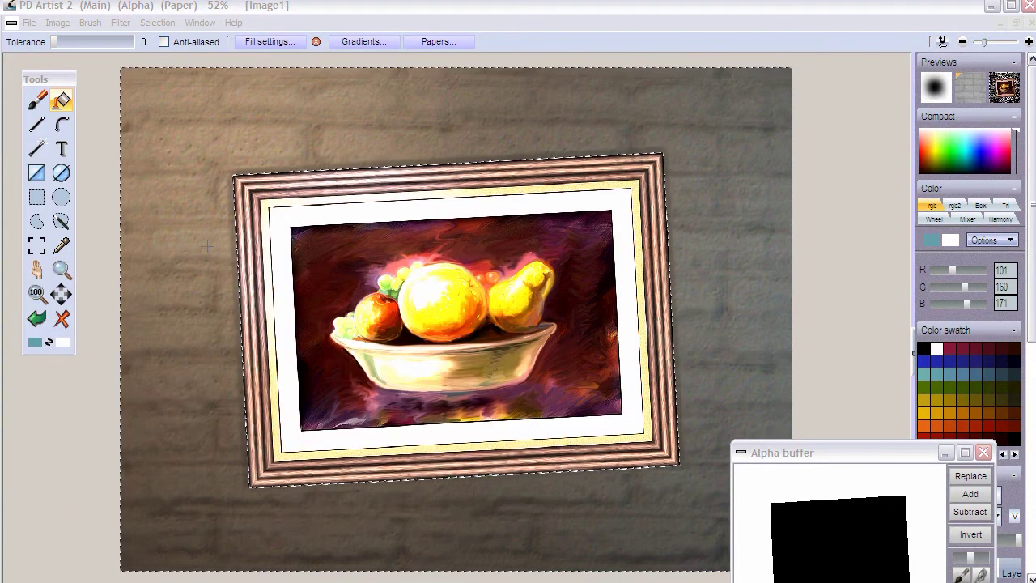
- Permanently merge layers 1 and 0, moving the alpha buffer window clear of the layer controls and the picture
{"action": "left_click_drag", "start_coordinate": [887, 453], "coordinate": [668, 462]}
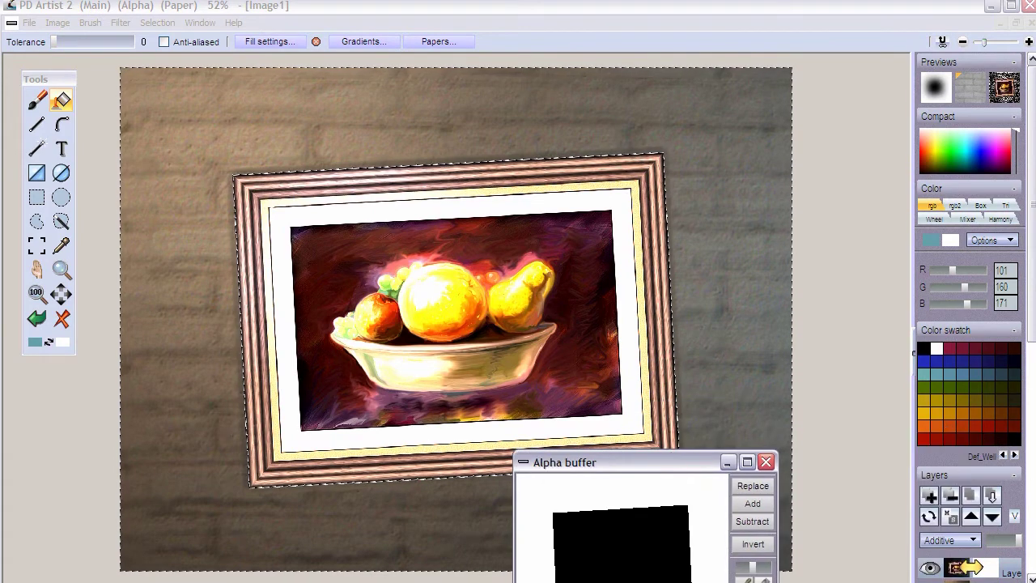
{"action": "scroll", "coordinate": [971, 323], "scroll_direction": "down", "scroll_amount": 5}
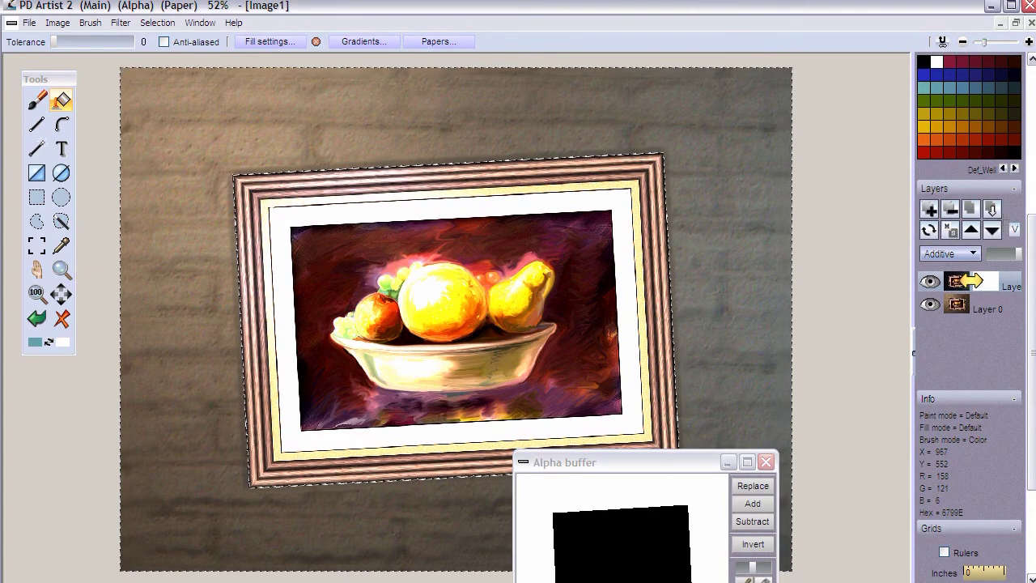
{"action": "left_click", "coordinate": [992, 208]}
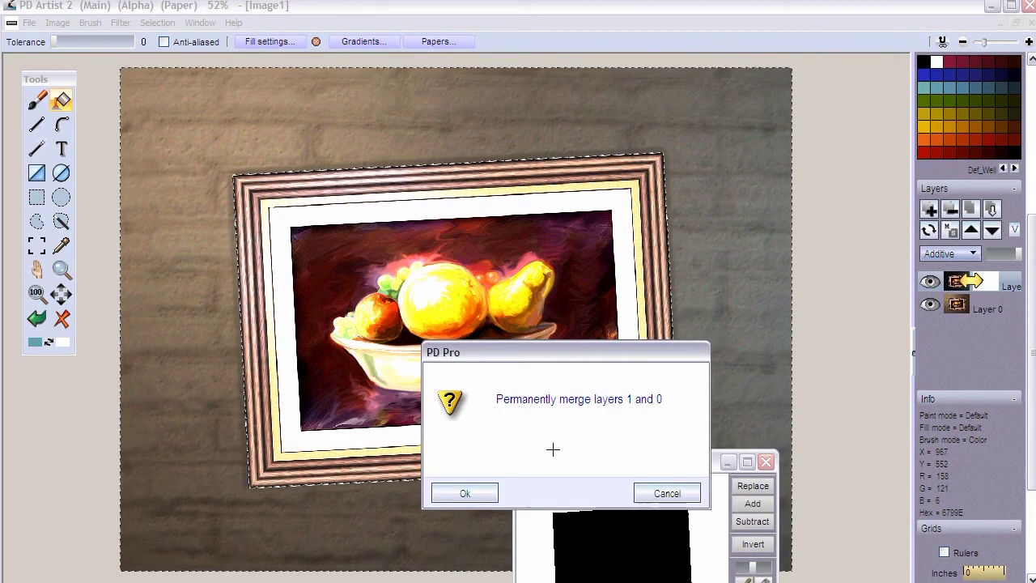
{"action": "left_click", "coordinate": [469, 493]}
{"action": "left_click_drag", "start_coordinate": [574, 463], "coordinate": [839, 450]}
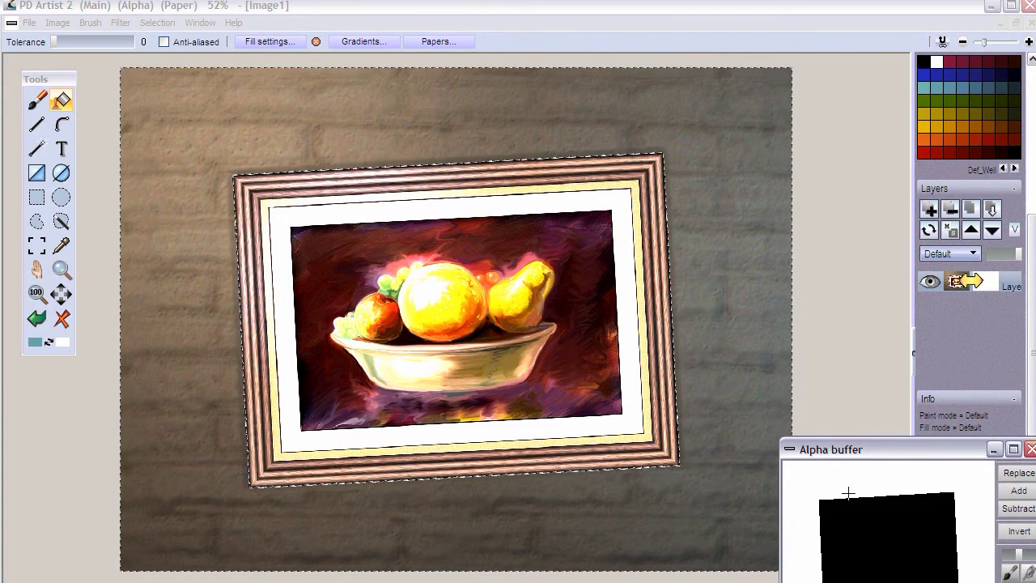
{"action": "left_click_drag", "start_coordinate": [843, 437], "coordinate": [799, 392]}
- Start the Drop shadow effect on the selection, try its Invert option and clear the alpha buffer window out of the way
{"action": "left_click", "coordinate": [157, 23]}
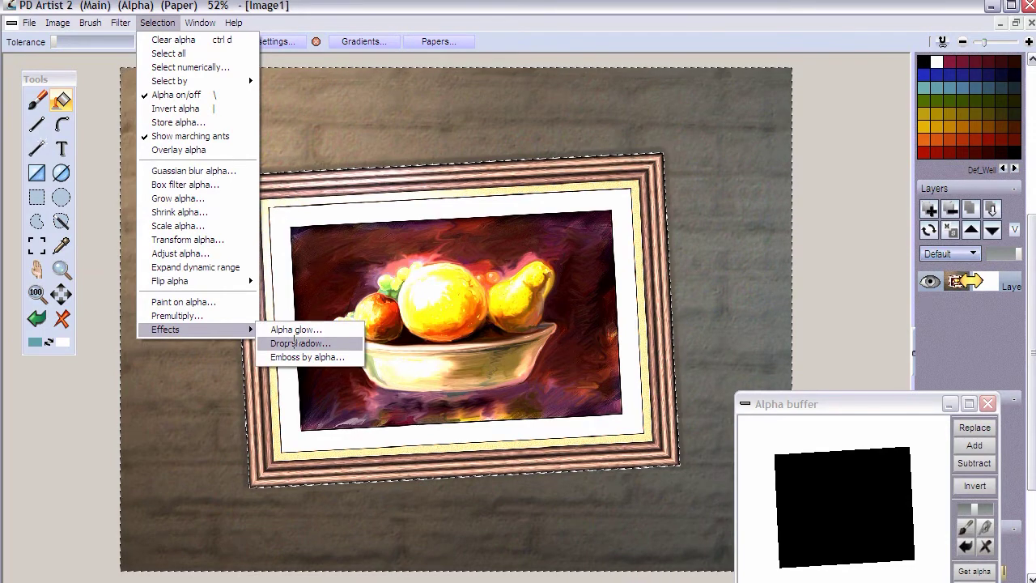
{"action": "left_click", "coordinate": [295, 344]}
{"action": "left_click_drag", "start_coordinate": [470, 191], "coordinate": [316, 119]}
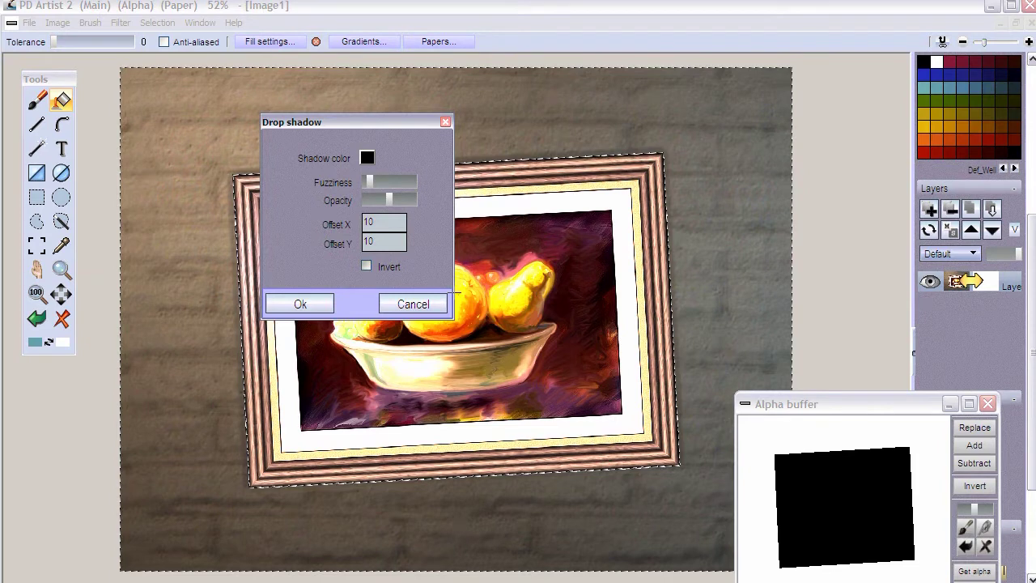
{"action": "left_click", "coordinate": [366, 265]}
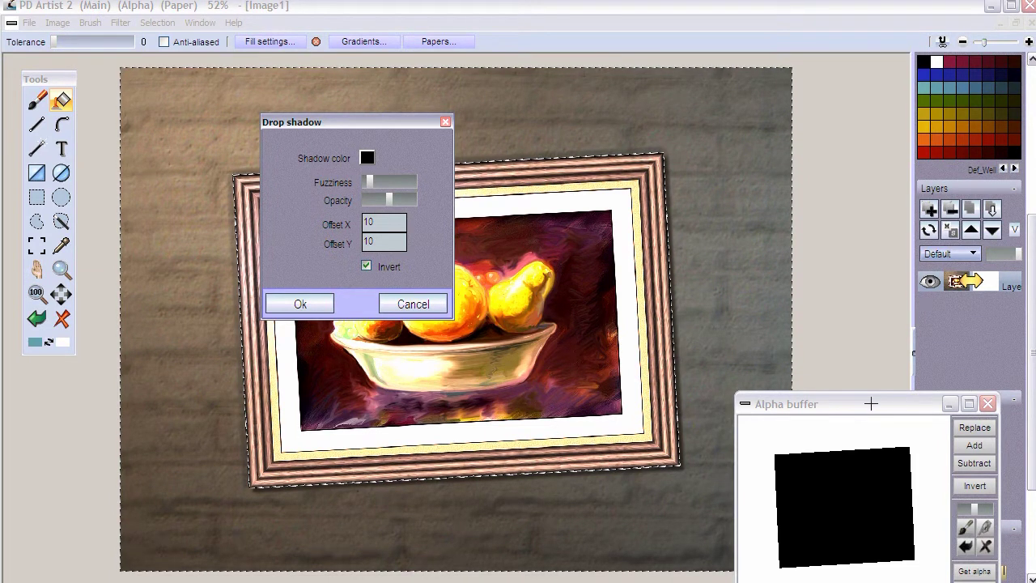
{"action": "left_click_drag", "start_coordinate": [777, 394], "coordinate": [667, 395]}
{"action": "left_click", "coordinate": [839, 403]}
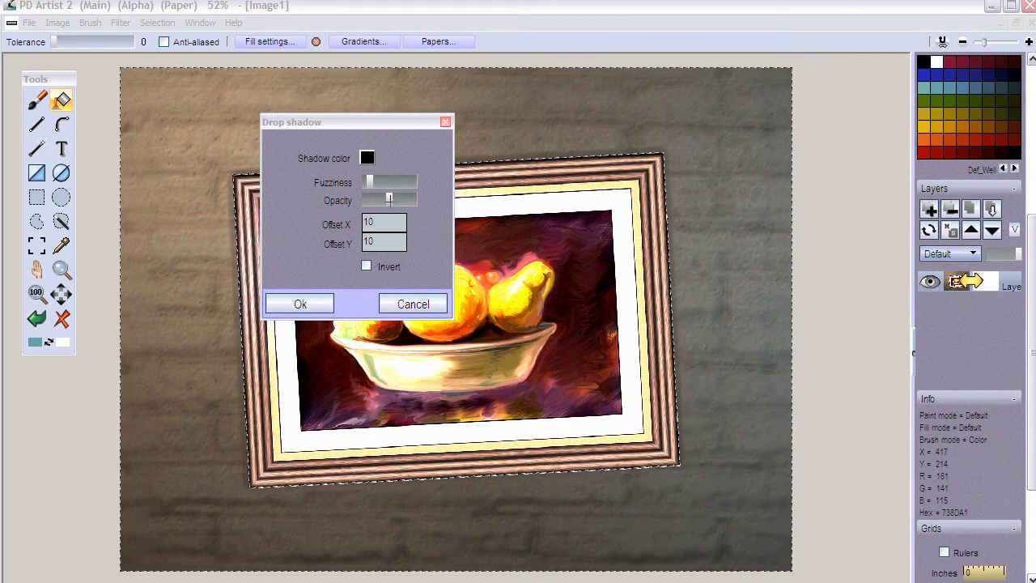
- Raise the drop shadow's fuzziness and opacity, and set both Offset X and Offset Y to 102
{"action": "left_click", "coordinate": [378, 182]}
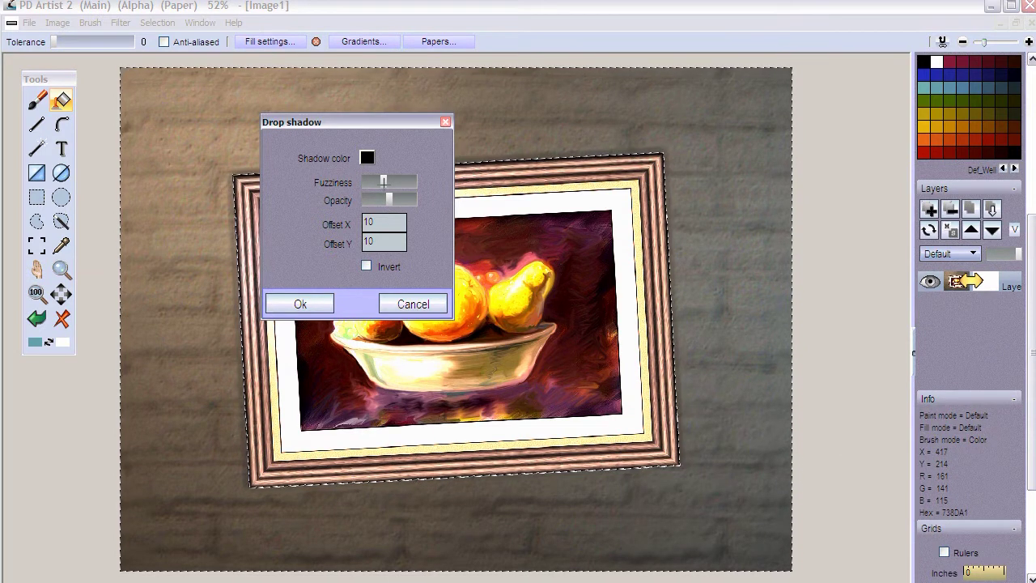
{"action": "left_click", "coordinate": [398, 200]}
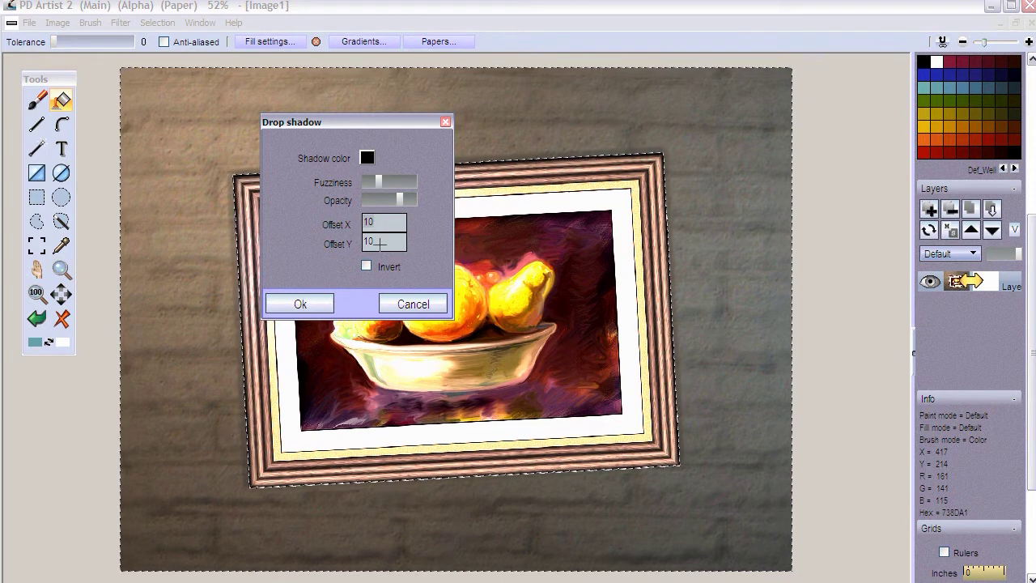
{"action": "left_click", "coordinate": [385, 221]}
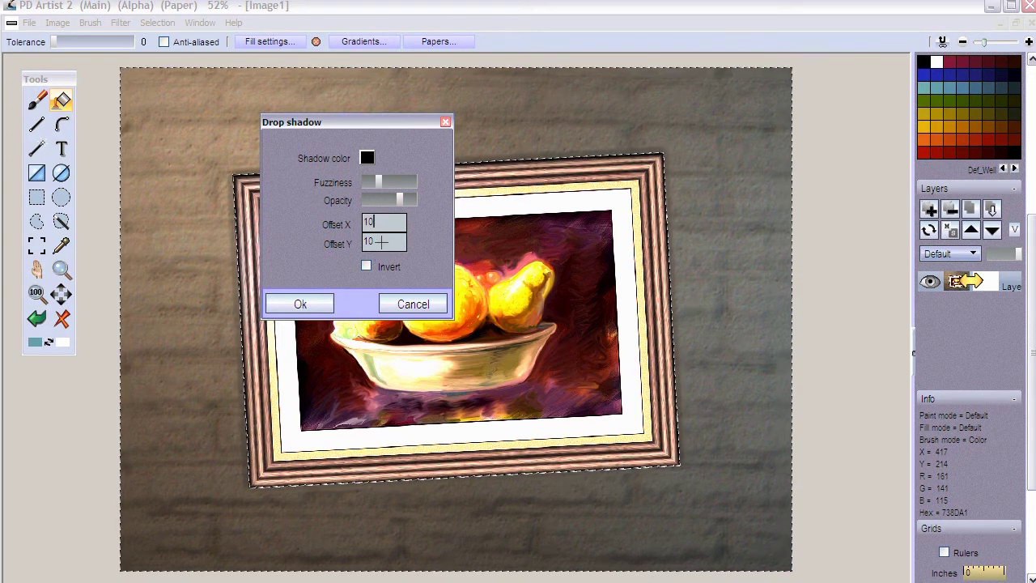
{"action": "type", "text": "2"}
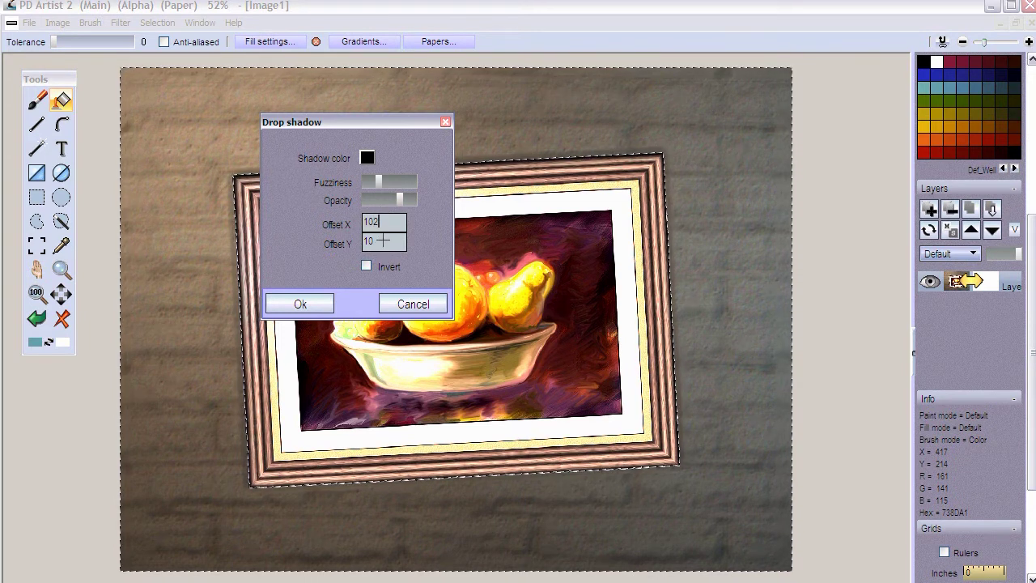
{"action": "left_click", "coordinate": [376, 241]}
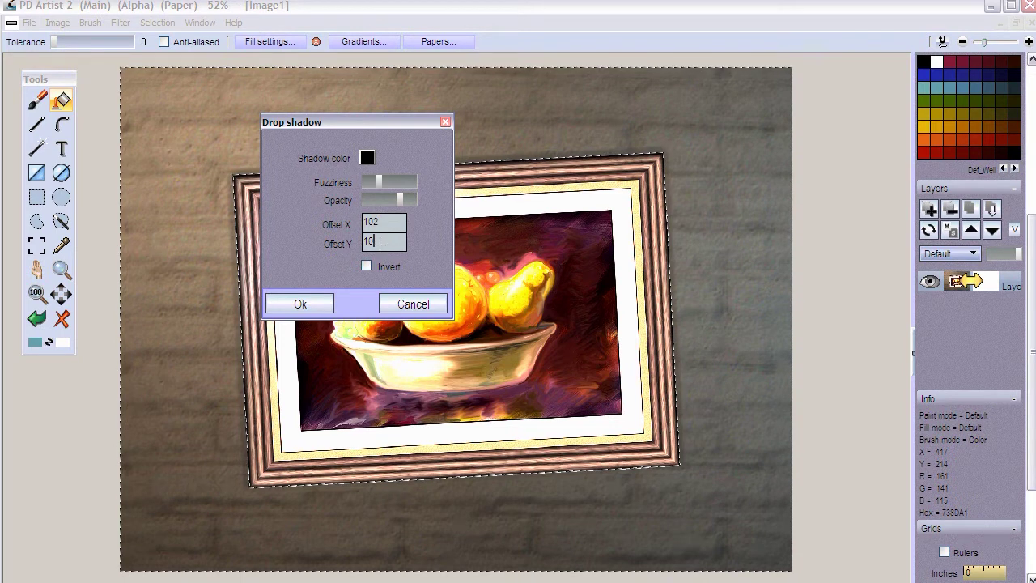
{"action": "type", "text": "2"}
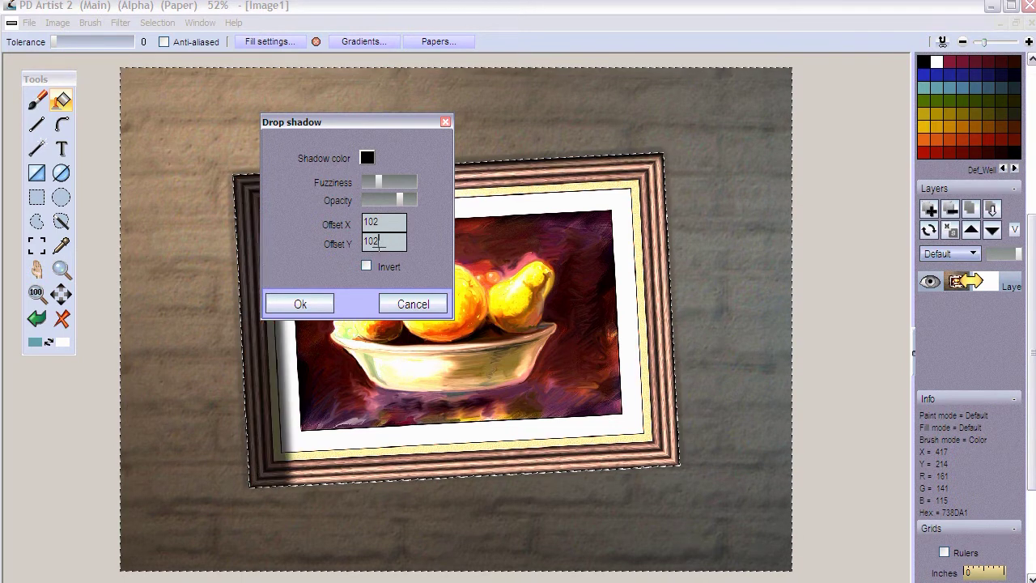
- Turn on Invert, raise the shadow's fuzziness to about three quarters, lower its opacity to slightly below half and apply the drop shadow
{"action": "left_click_drag", "start_coordinate": [327, 122], "coordinate": [544, 96]}
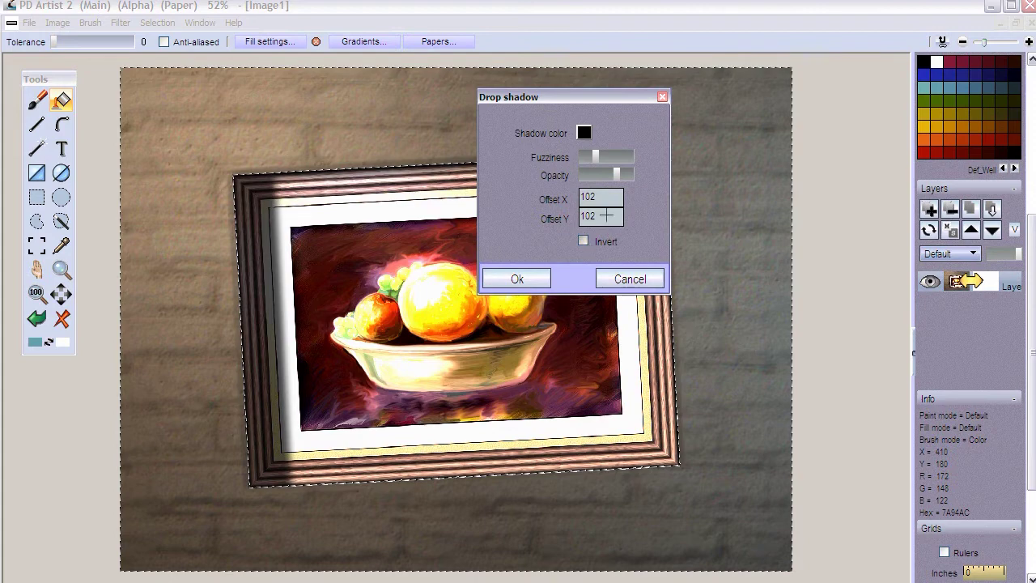
{"action": "left_click", "coordinate": [583, 241]}
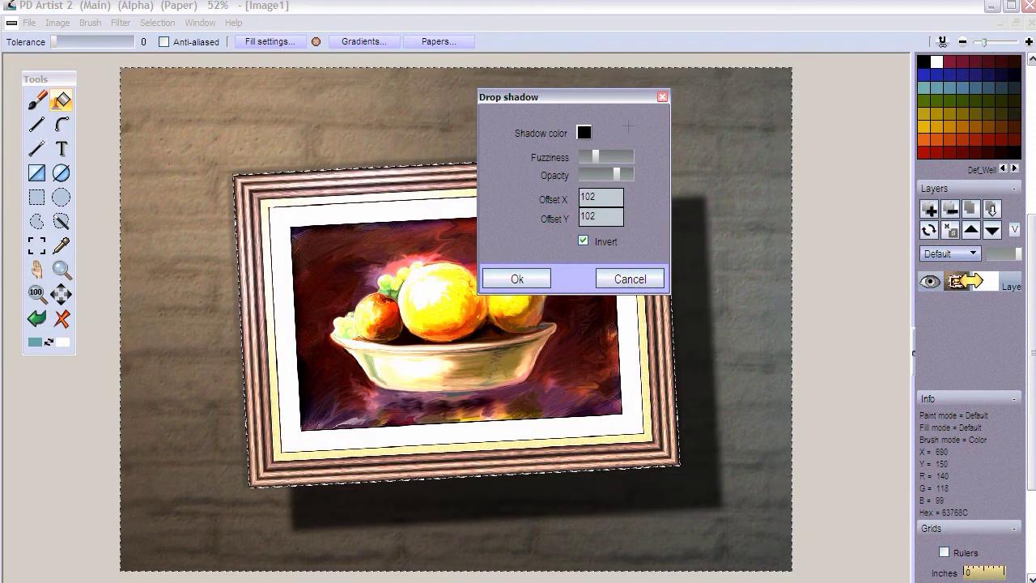
{"action": "left_click_drag", "start_coordinate": [616, 96], "coordinate": [271, 103]}
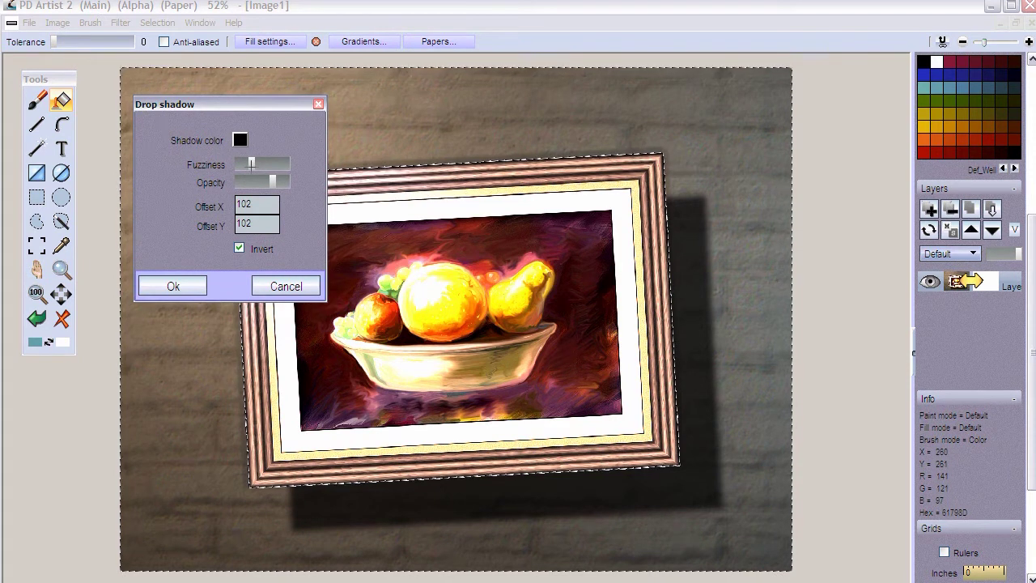
{"action": "left_click", "coordinate": [279, 165]}
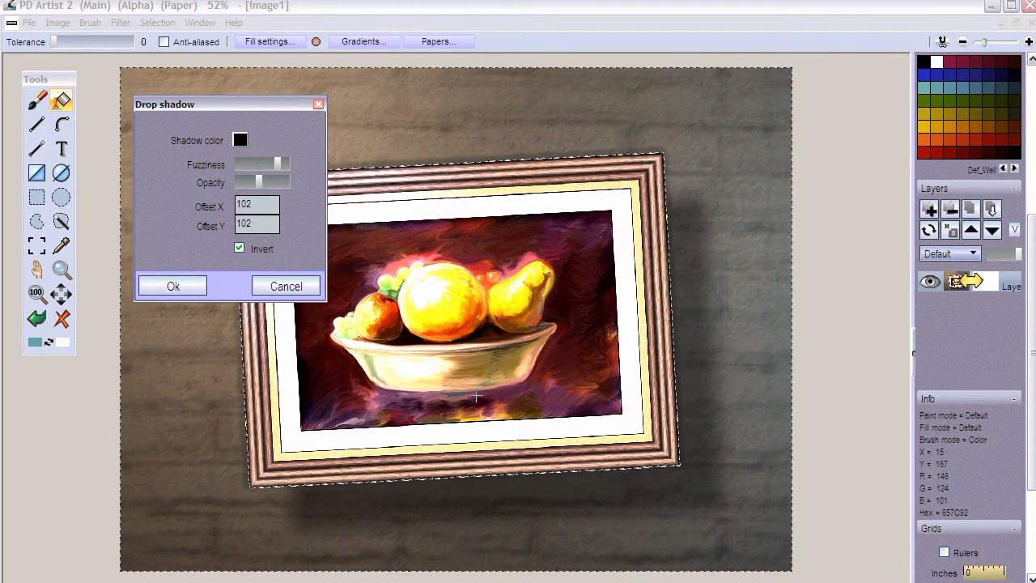
{"action": "key", "text": "Return"}
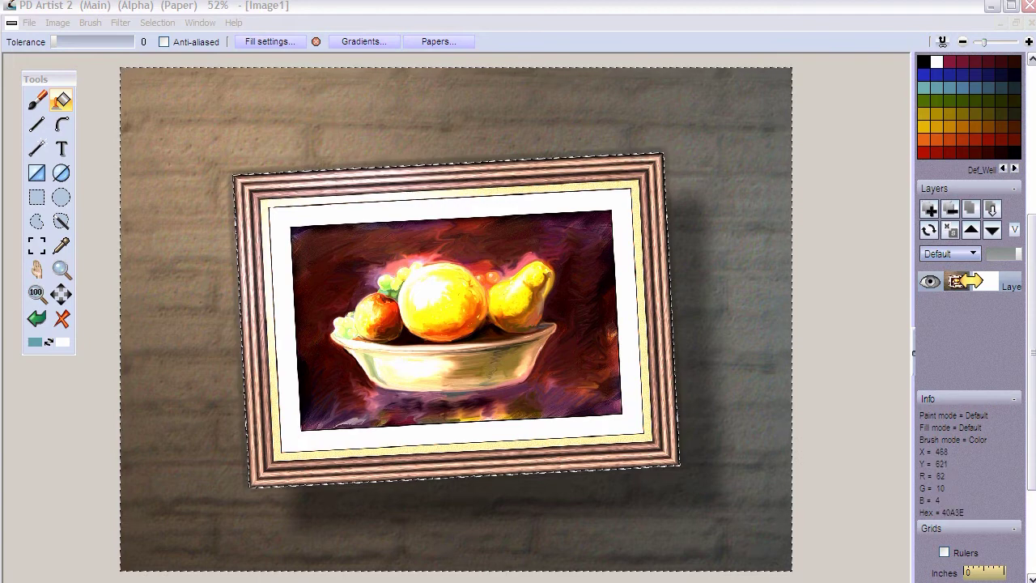
- Clear the alpha selection from the image
{"action": "left_click", "coordinate": [156, 22]}
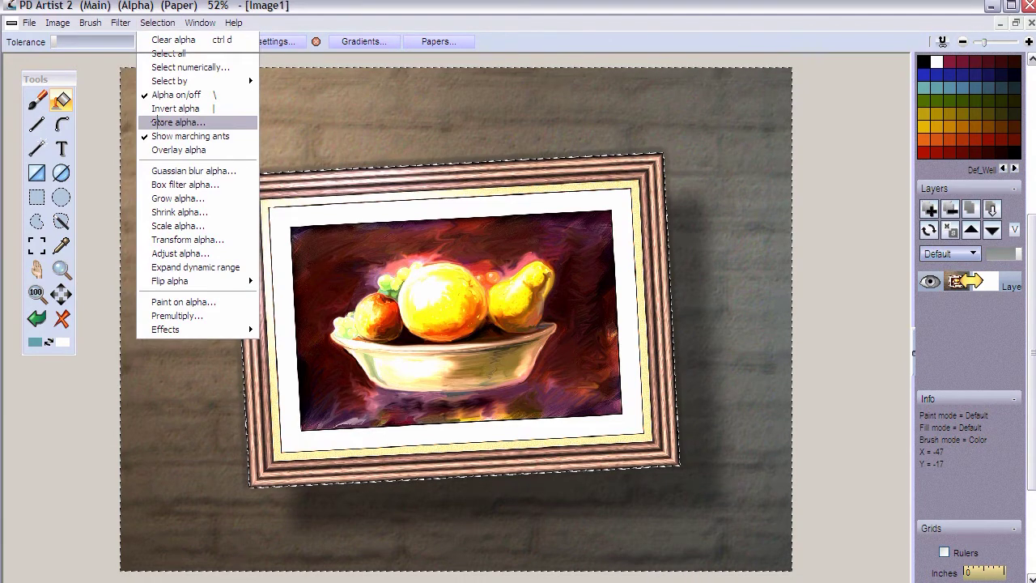
{"action": "left_click", "coordinate": [224, 121]}
{"action": "left_click", "coordinate": [289, 61]}
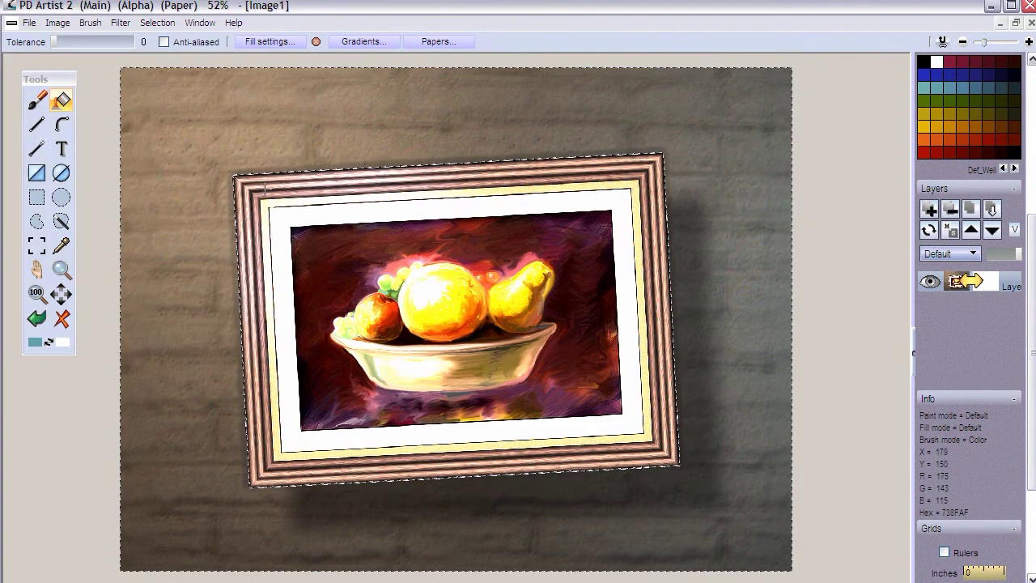
{"action": "left_click", "coordinate": [156, 23]}
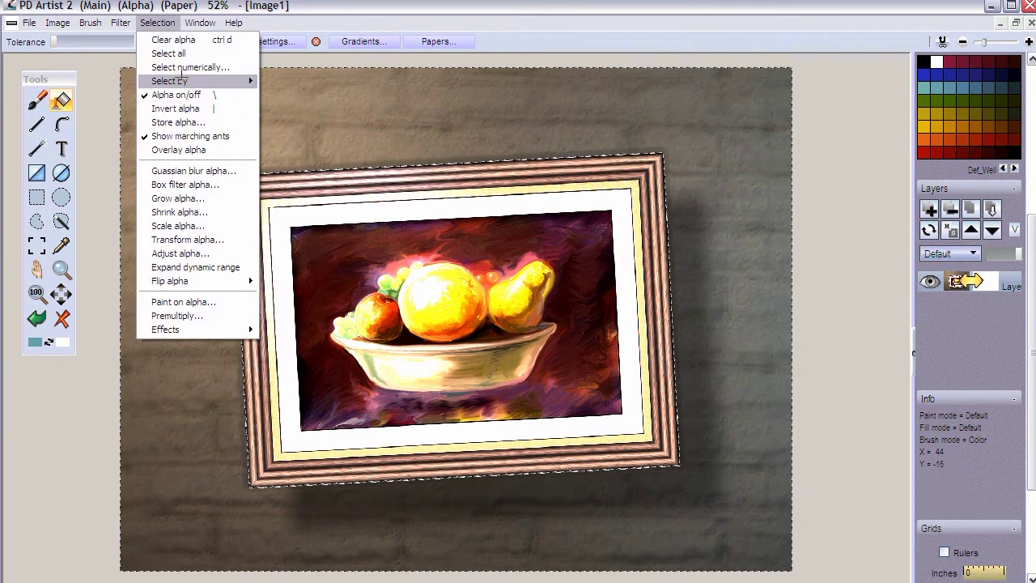
{"action": "left_click", "coordinate": [172, 39]}
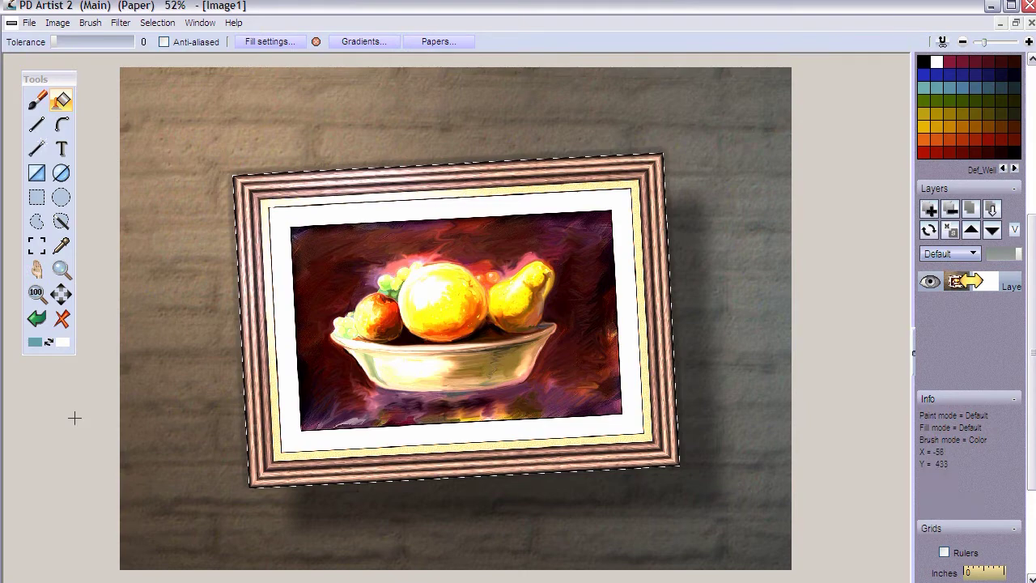
- Choose the circular gradient tool, try it from the wall's upper-left area, and reverse the gradient to run from white to black
{"action": "scroll", "coordinate": [68, 418], "scroll_direction": "up", "scroll_amount": 4}
{"action": "scroll", "coordinate": [68, 418], "scroll_direction": "down", "scroll_amount": 3}
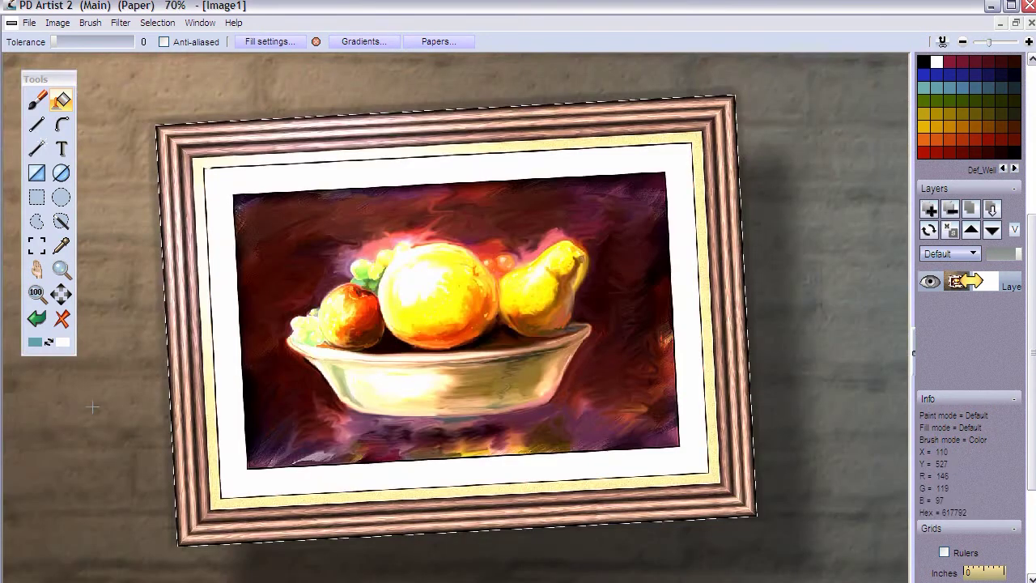
{"action": "scroll", "coordinate": [331, 256], "scroll_direction": "down", "scroll_amount": 2}
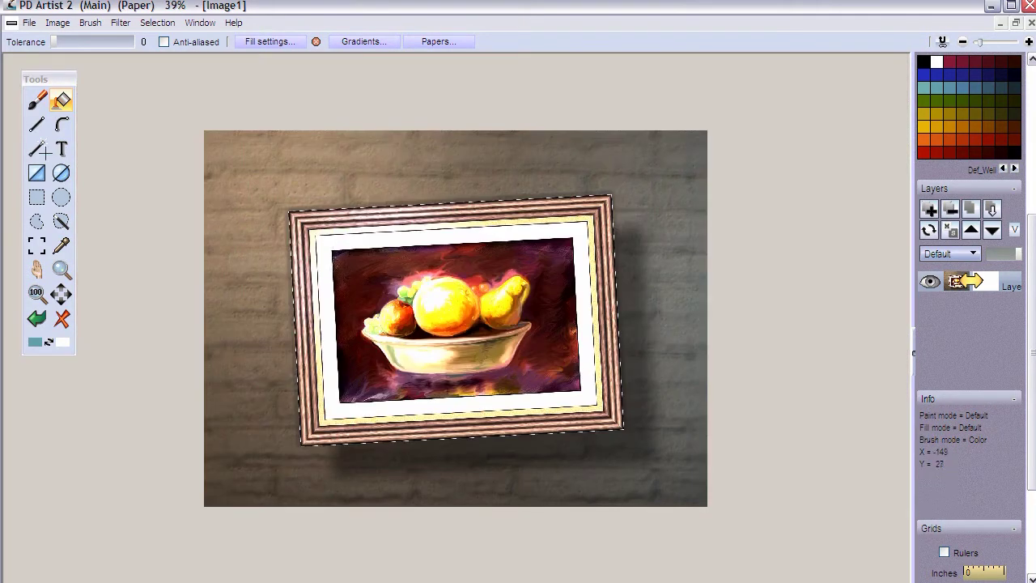
{"action": "right_click", "coordinate": [37, 148]}
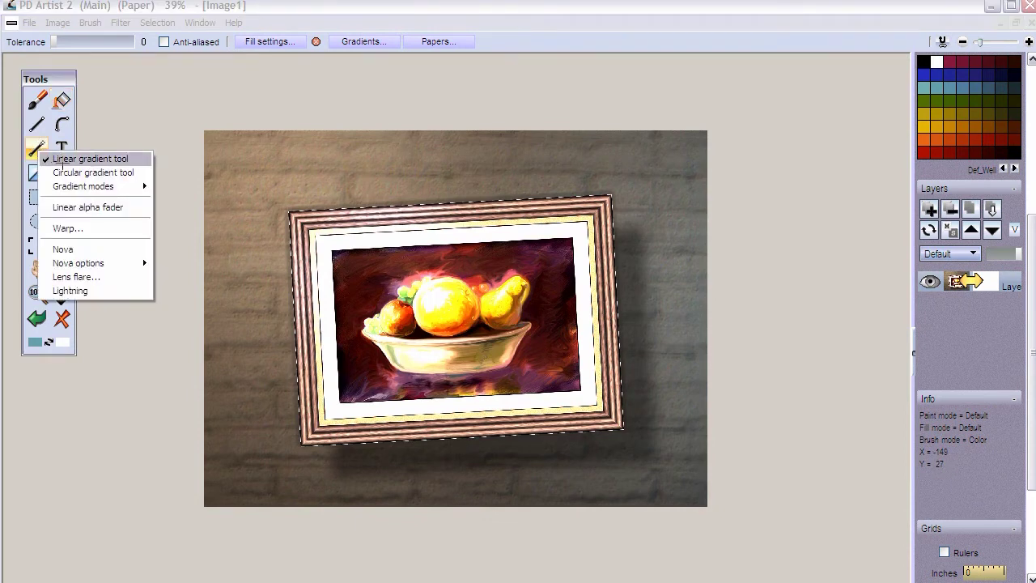
{"action": "left_click", "coordinate": [102, 173]}
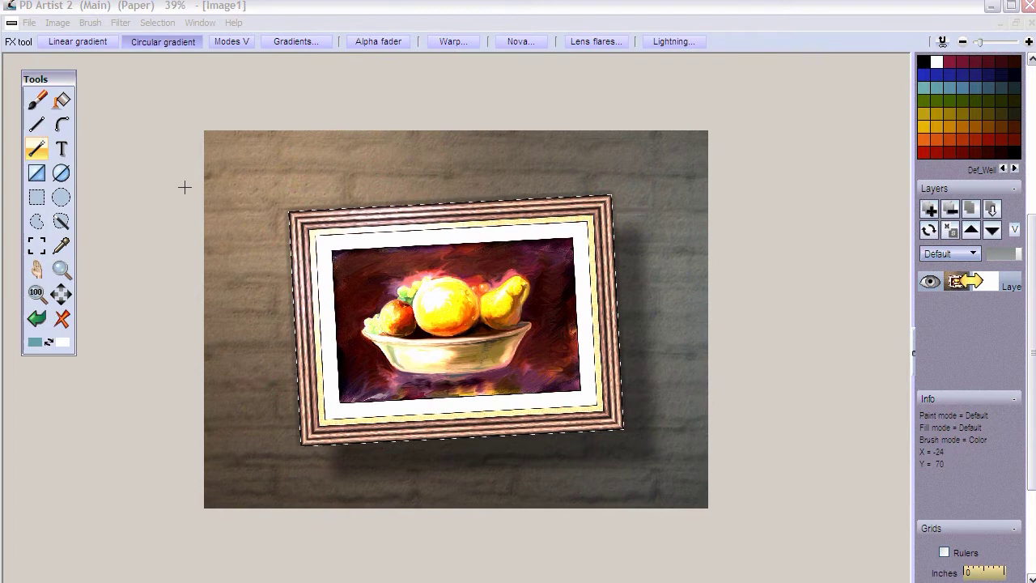
{"action": "left_click_drag", "start_coordinate": [277, 172], "coordinate": [490, 348]}
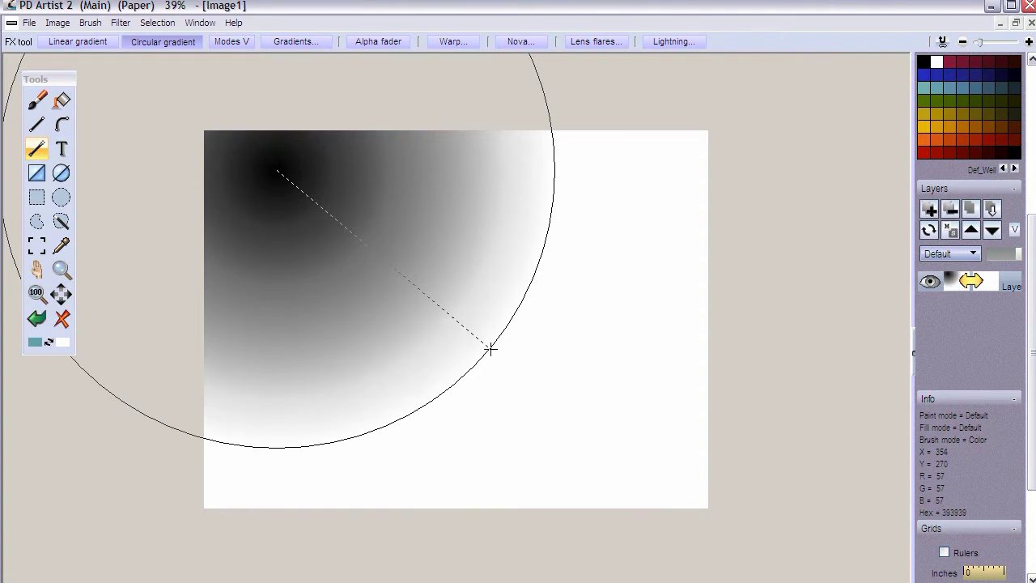
{"action": "left_click_drag", "start_coordinate": [476, 308], "coordinate": [461, 292]}
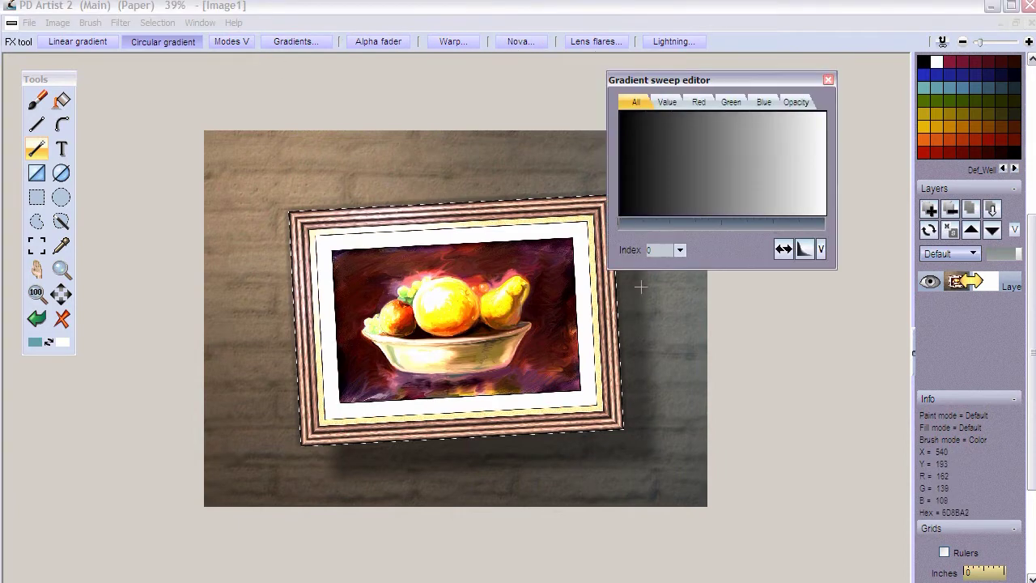
{"action": "left_click_drag", "start_coordinate": [726, 79], "coordinate": [792, 78]}
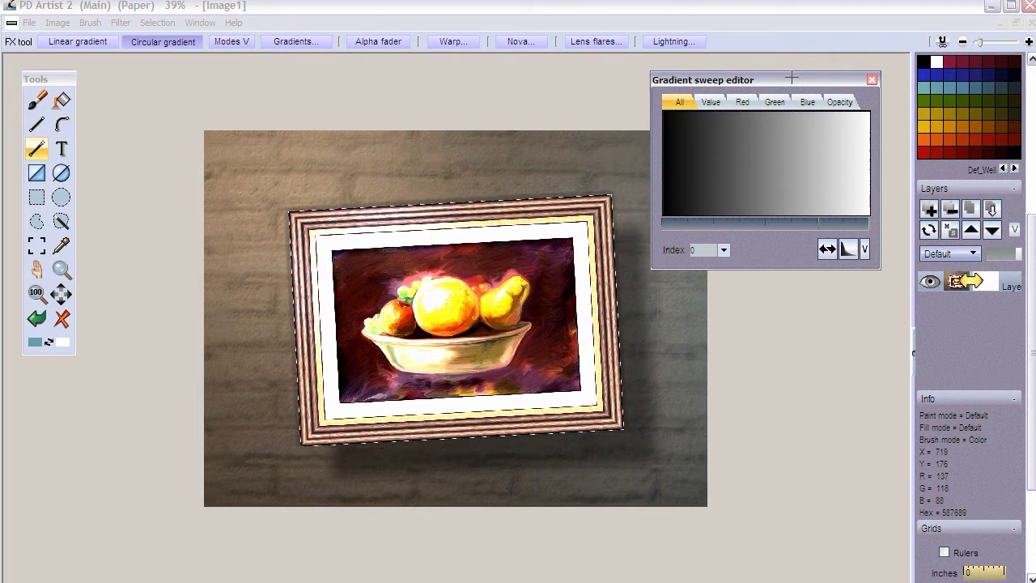
{"action": "left_click", "coordinate": [827, 249]}
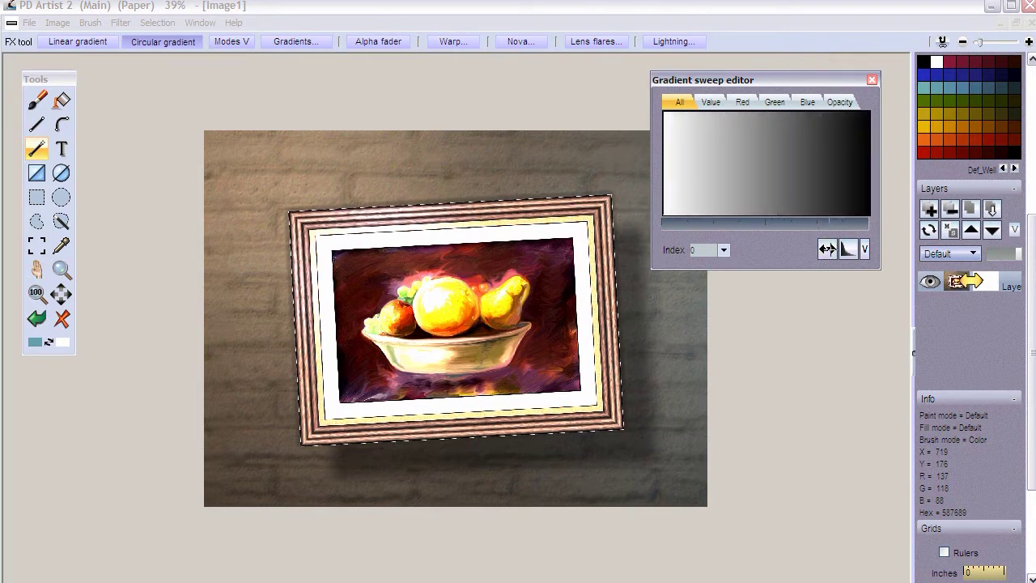
- Try a white-to-black circular gradient from the wall's upper-left area toward the frame's lower-right corner, fading it to about half with Interactive undo
{"action": "left_click_drag", "start_coordinate": [263, 184], "coordinate": [576, 431]}
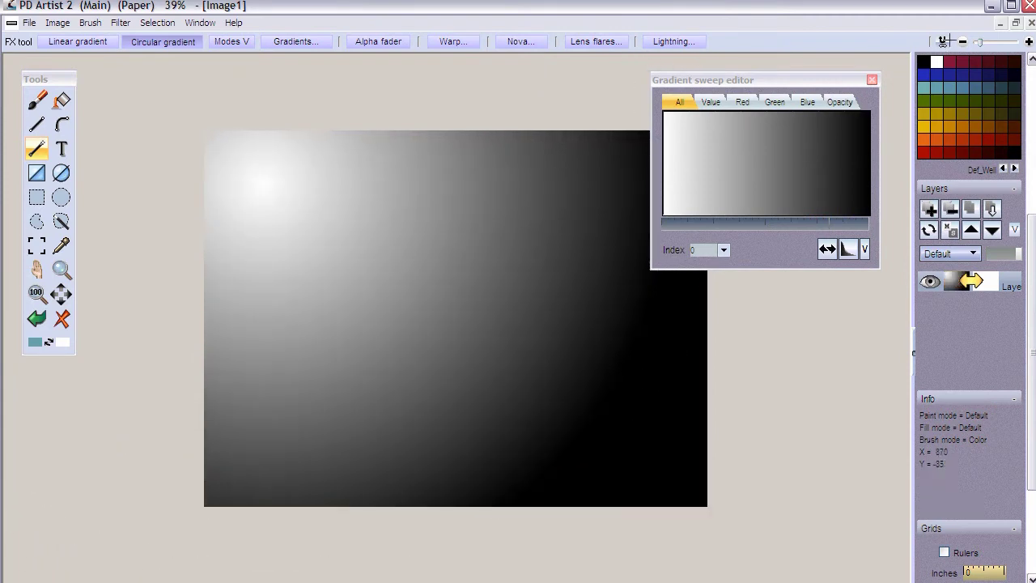
{"action": "left_click", "coordinate": [943, 41]}
{"action": "left_click_drag", "start_coordinate": [920, 85], "coordinate": [845, 85]}
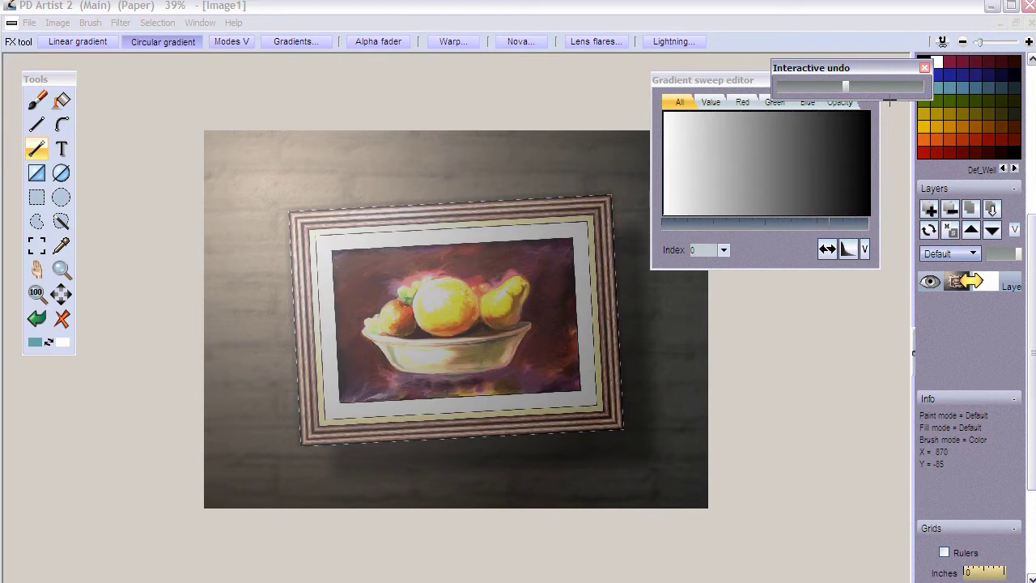
{"action": "left_click", "coordinate": [924, 68]}
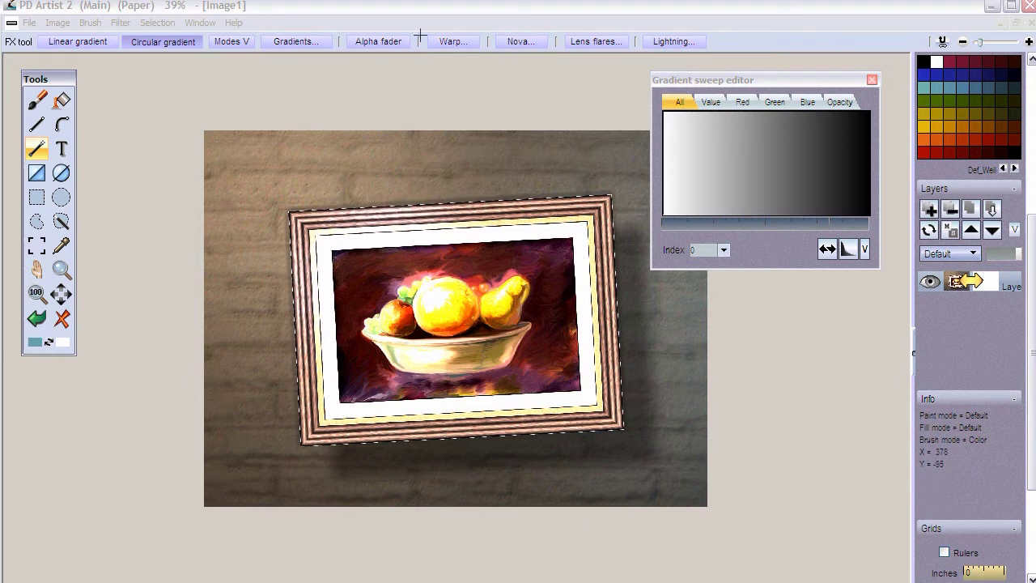
- Set the gradient mode to the one between Subtractive and Divide, and draw a circular gradient from the wall's upper-left area past the frame's lower-right corner
{"action": "left_click", "coordinate": [223, 40]}
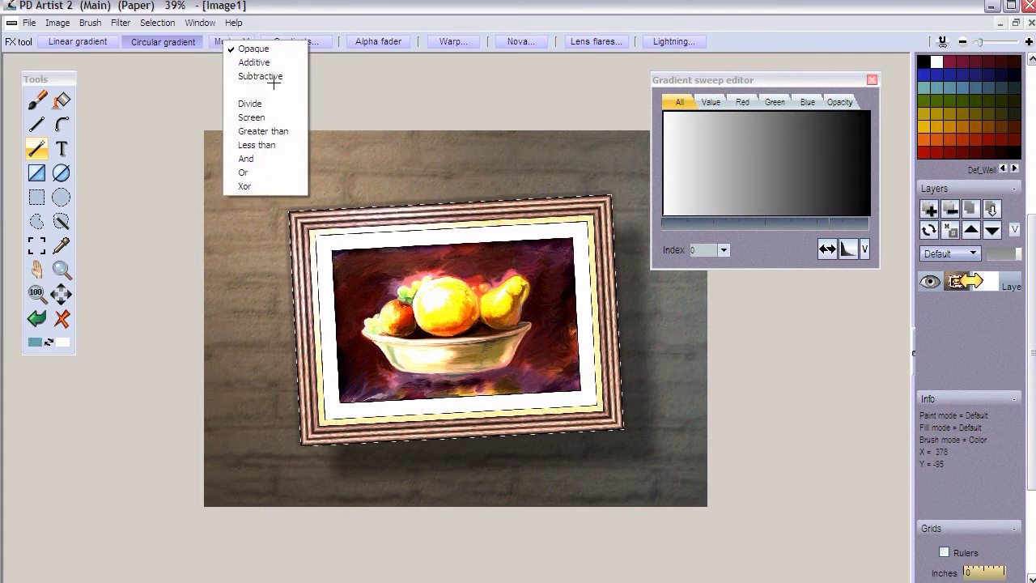
{"action": "left_click", "coordinate": [268, 91]}
{"action": "left_click_drag", "start_coordinate": [262, 189], "coordinate": [637, 409]}
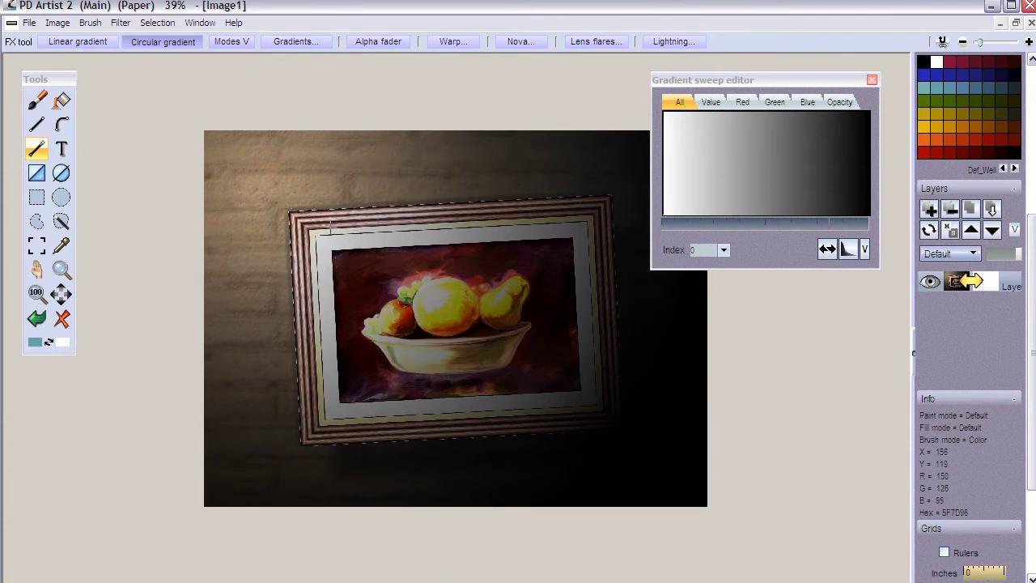
- Try small circular gradients around the frame's upper-left corner and undo them
{"action": "left_click_drag", "start_coordinate": [317, 227], "coordinate": [420, 308]}
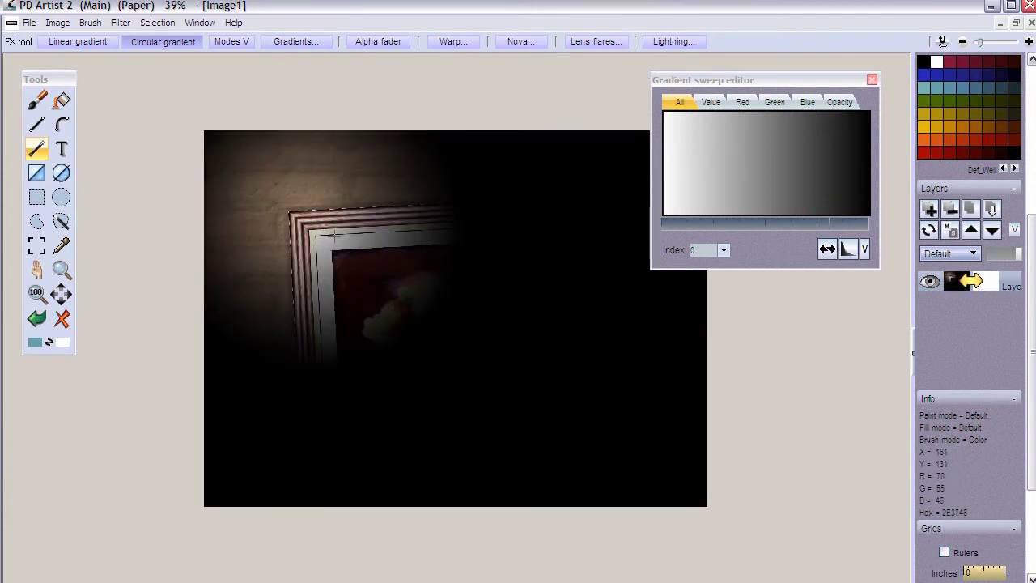
{"action": "left_click_drag", "start_coordinate": [354, 249], "coordinate": [434, 305]}
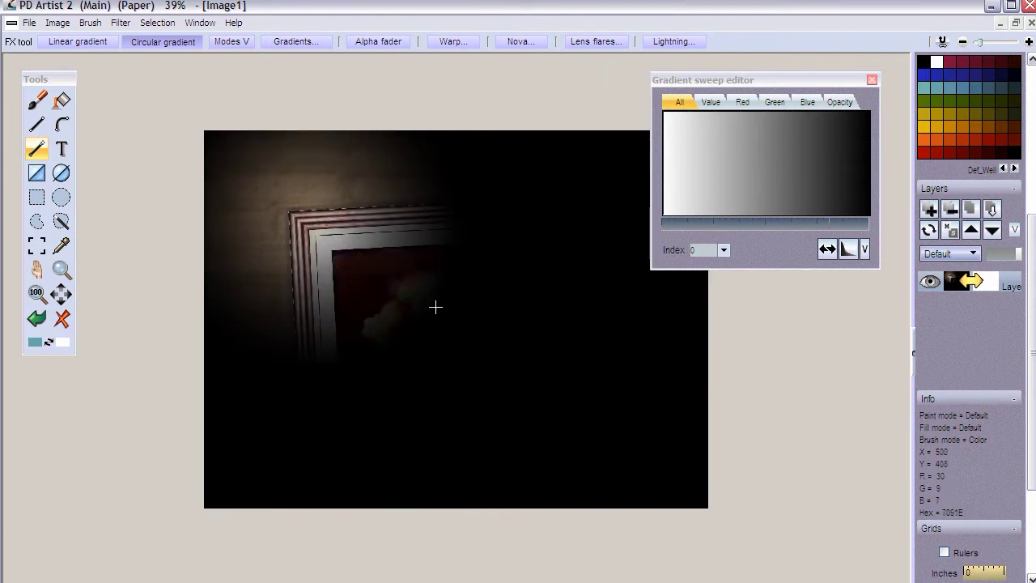
{"action": "key", "text": "ctrl+z"}
{"action": "key", "text": "ctrl+z"}
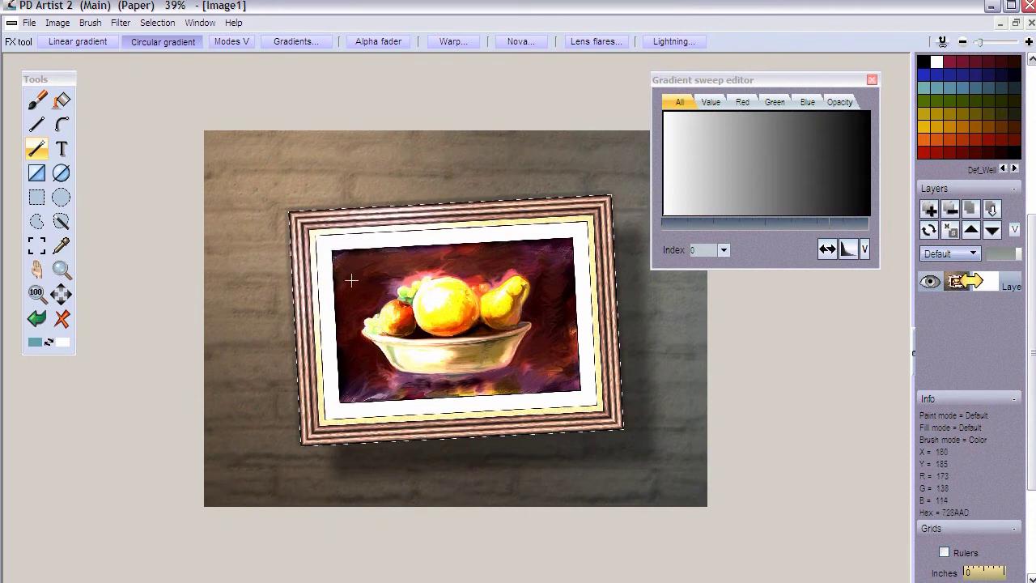
- Try larger circular gradients from the painting's upper-left corner across the whole frame, undoing the darkening
{"action": "left_click_drag", "start_coordinate": [354, 254], "coordinate": [690, 476]}
{"action": "left_click_drag", "start_coordinate": [340, 246], "coordinate": [605, 411]}
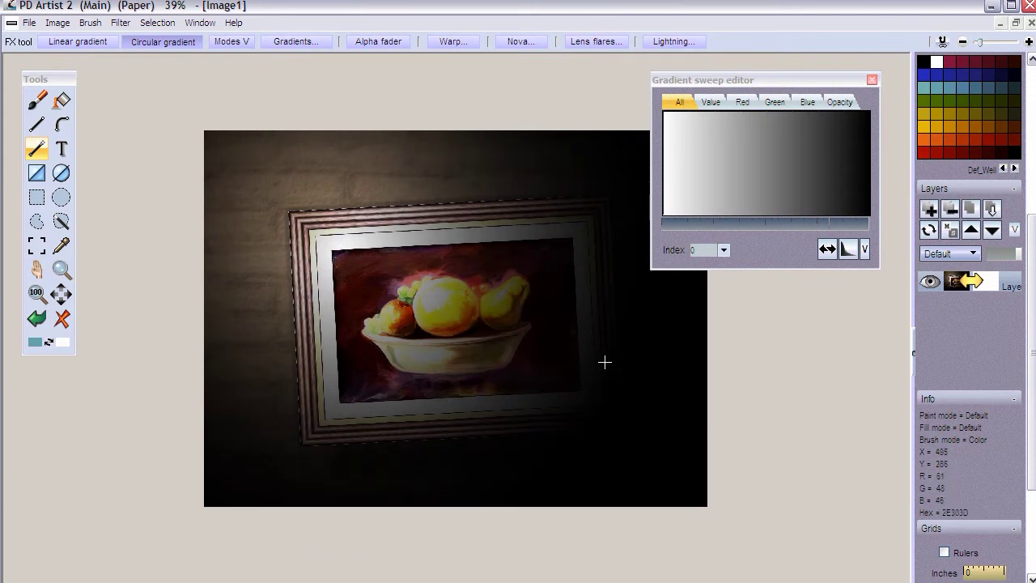
{"action": "key", "text": "ctrl+z"}
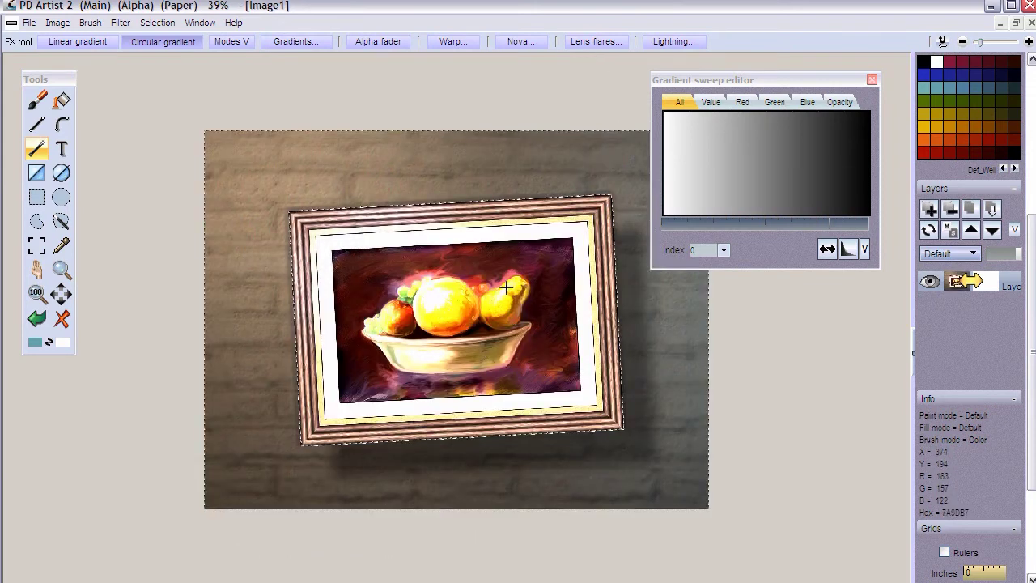
{"action": "left_click_drag", "start_coordinate": [341, 252], "coordinate": [688, 331]}
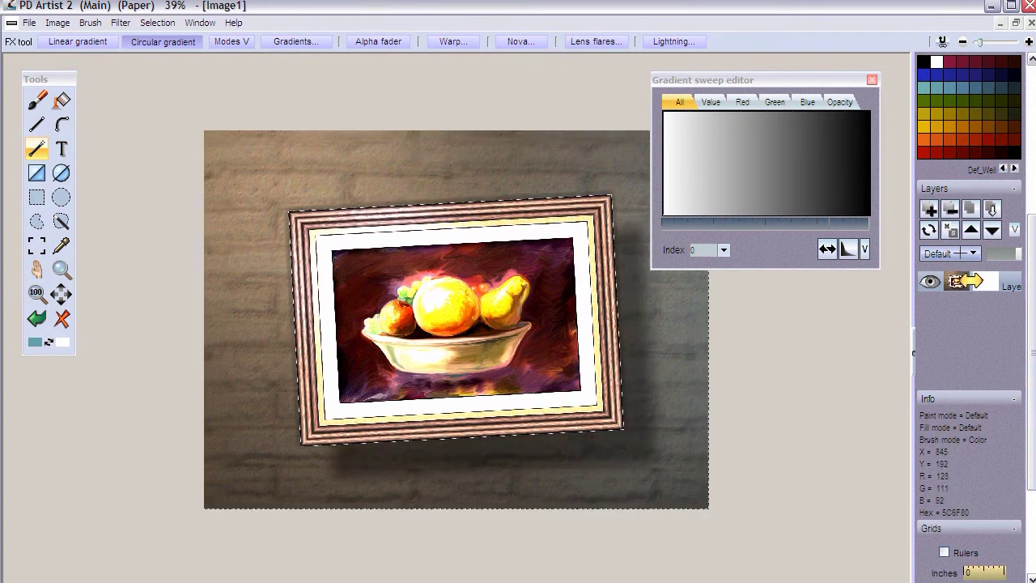
- Add a new layer above the framed picture's layer
{"action": "left_click", "coordinate": [929, 209]}
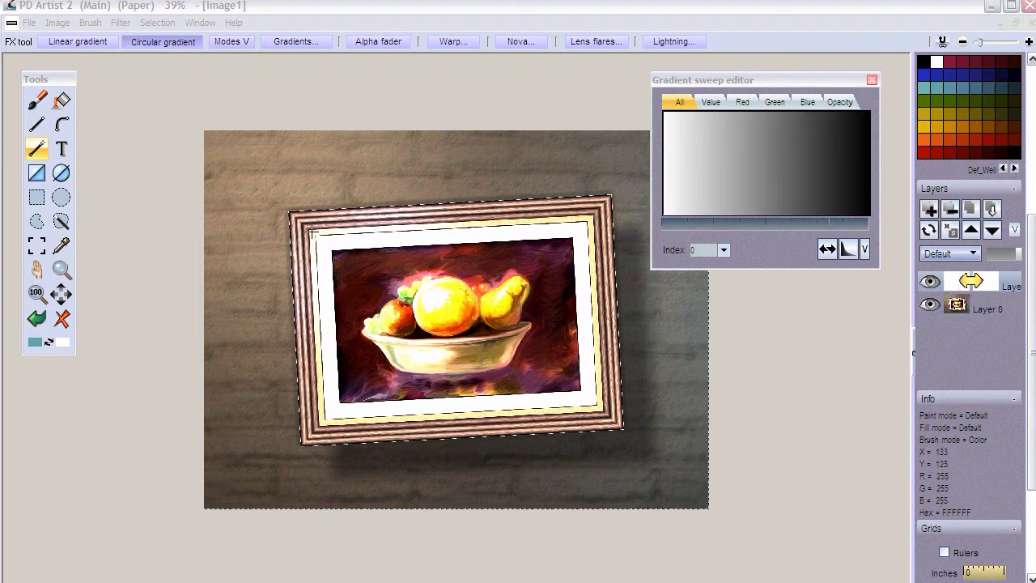
- Fill the new layer with a circular gradient from the mat's upper-left corner to the frame's lower-right area, and blend it as Soft light
{"action": "left_click_drag", "start_coordinate": [315, 234], "coordinate": [556, 419]}
{"action": "left_click", "coordinate": [975, 254]}
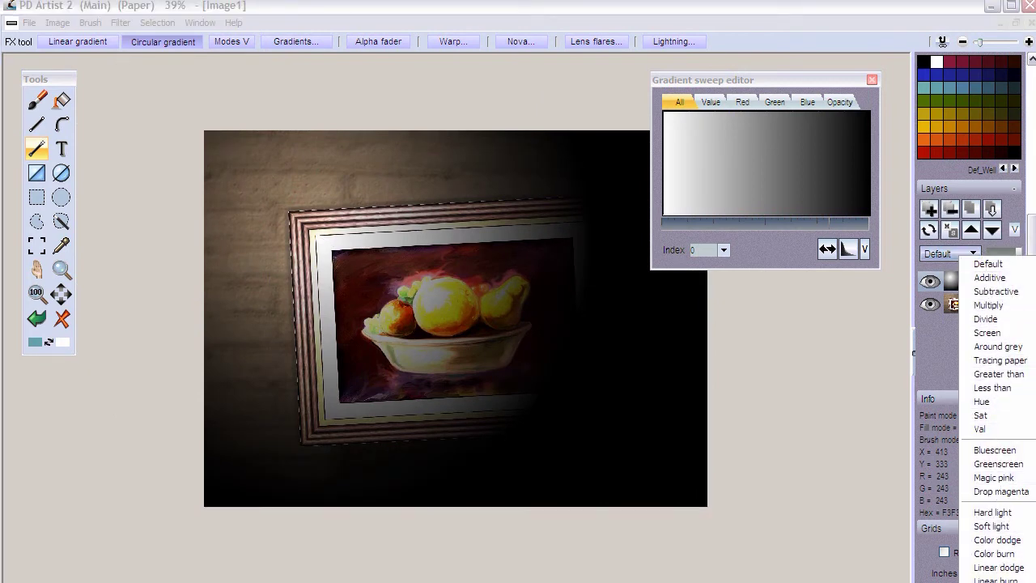
{"action": "left_click", "coordinate": [1003, 526]}
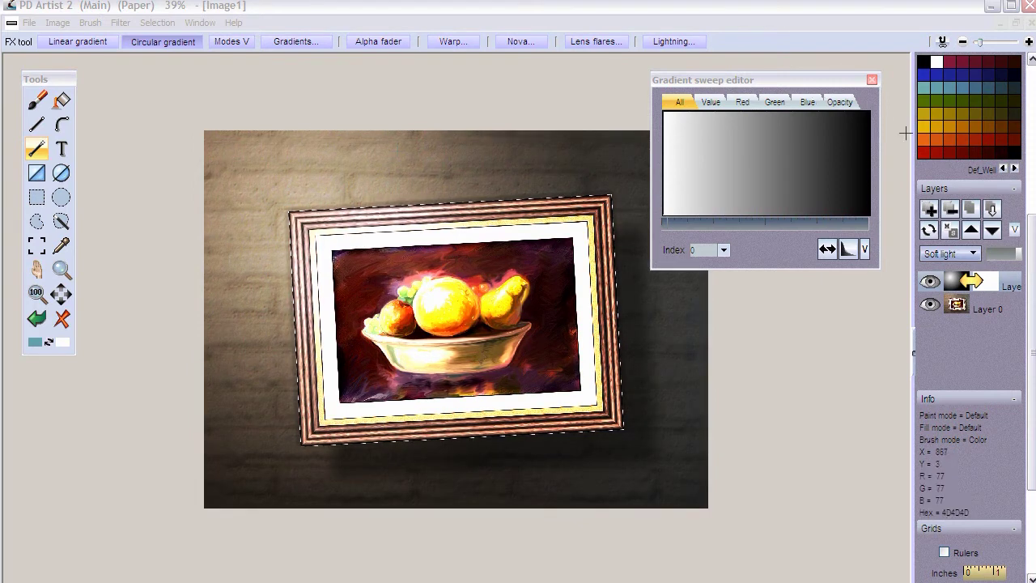
- Add another Soft light layer with a circular gradient centred near the painting's upper-left corner, and reduce the opacity of Layer 1
{"action": "left_click", "coordinate": [929, 209]}
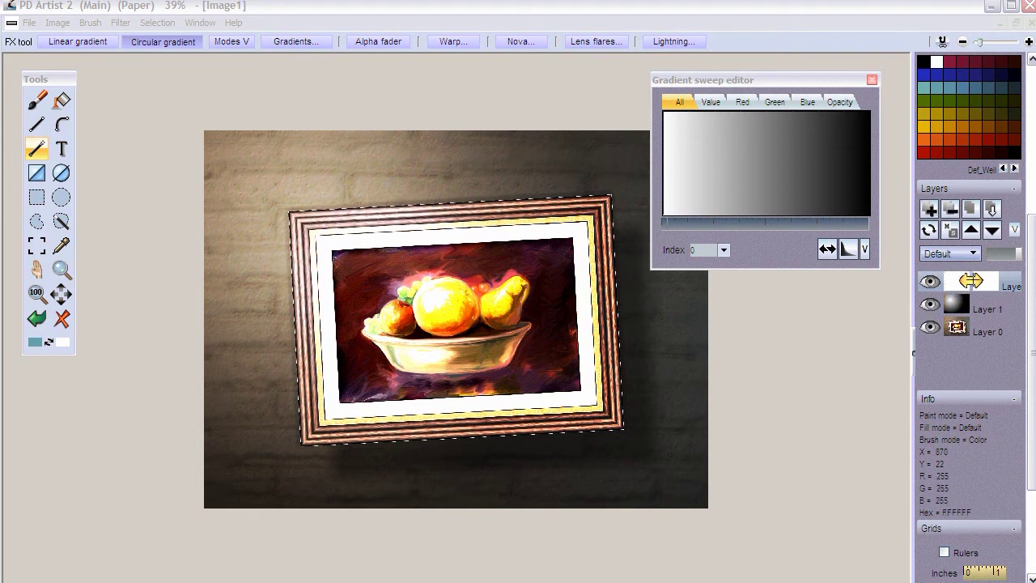
{"action": "left_click", "coordinate": [971, 253]}
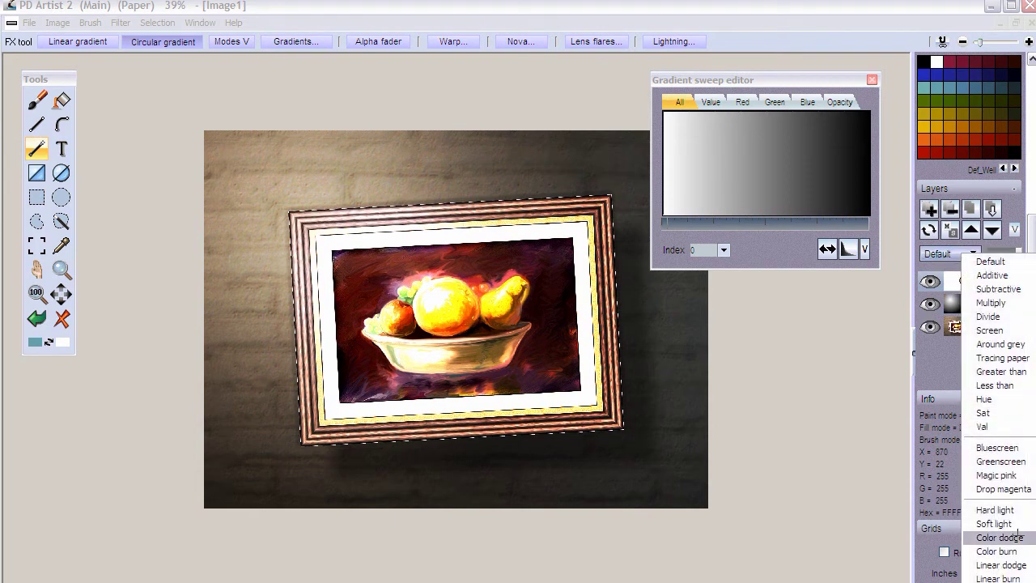
{"action": "left_click", "coordinate": [1018, 524]}
{"action": "left_click_drag", "start_coordinate": [337, 237], "coordinate": [597, 94]}
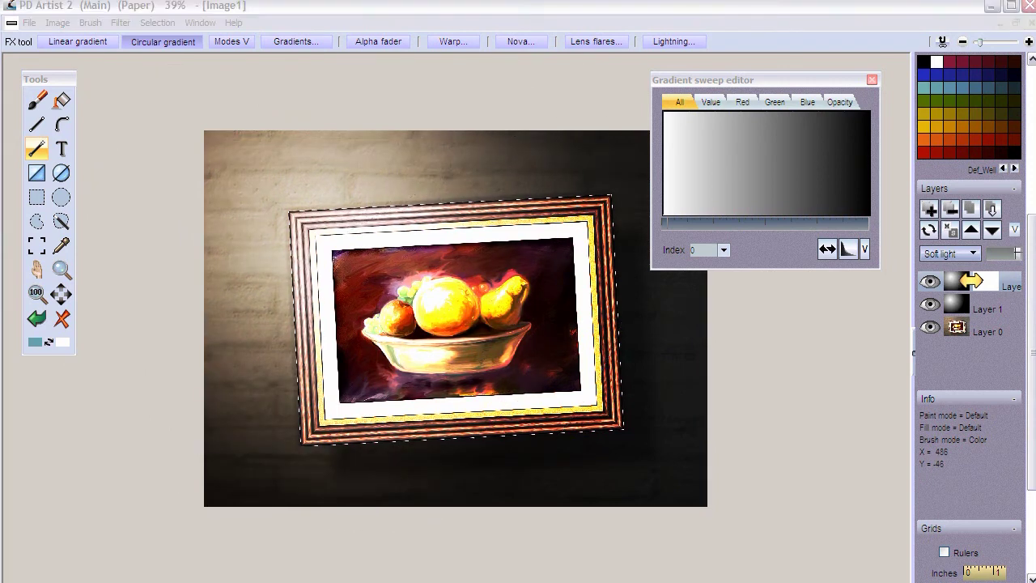
{"action": "left_click_drag", "start_coordinate": [971, 280], "coordinate": [971, 303]}
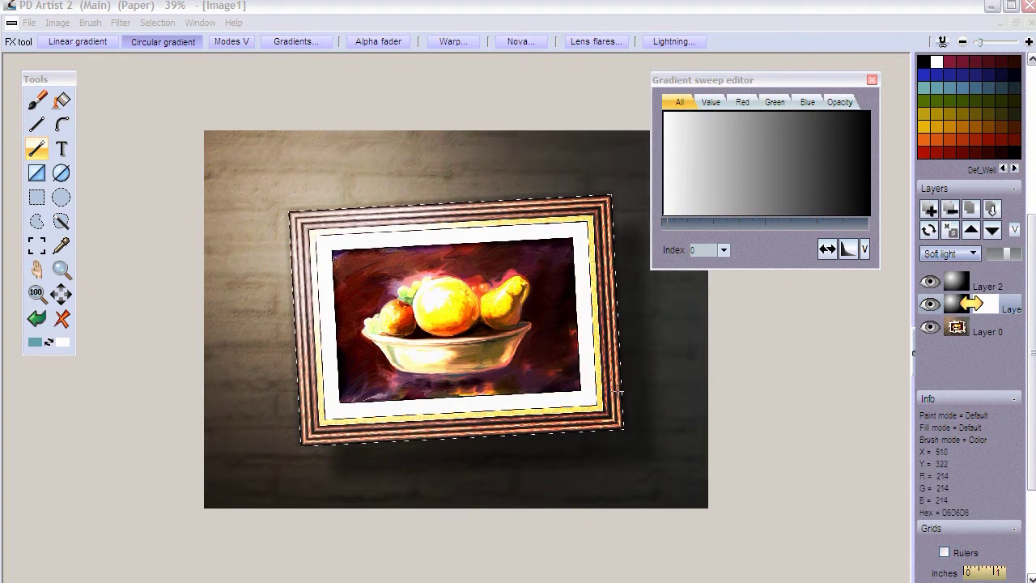
{"action": "left_click_drag", "start_coordinate": [716, 81], "coordinate": [826, 90]}
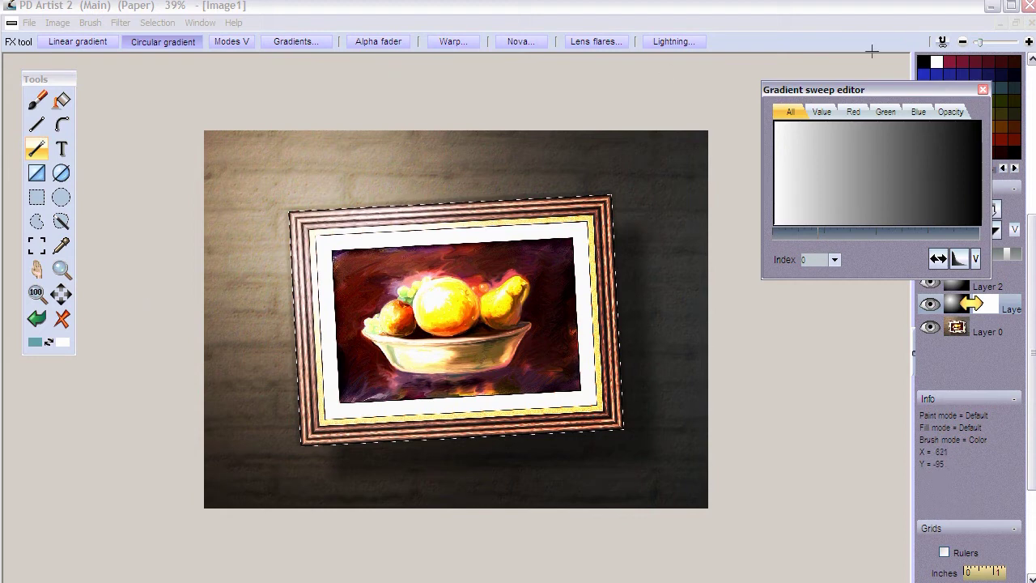
{"action": "left_click_drag", "start_coordinate": [842, 91], "coordinate": [746, 74]}
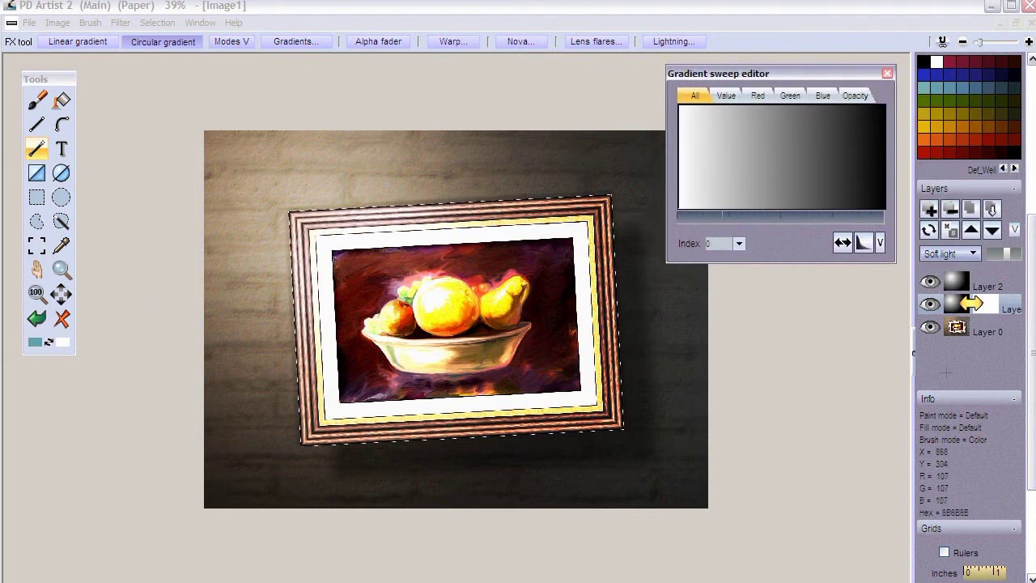
{"action": "left_click", "coordinate": [870, 363]}
{"action": "scroll", "coordinate": [825, 431], "scroll_direction": "up", "scroll_amount": 3}
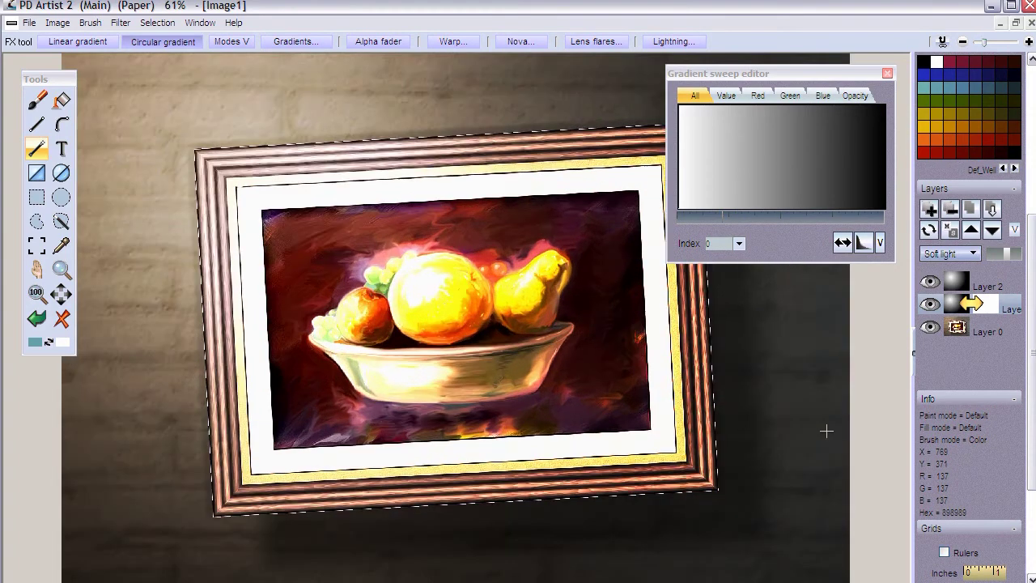
{"action": "scroll", "coordinate": [825, 433], "scroll_direction": "down", "scroll_amount": 3}
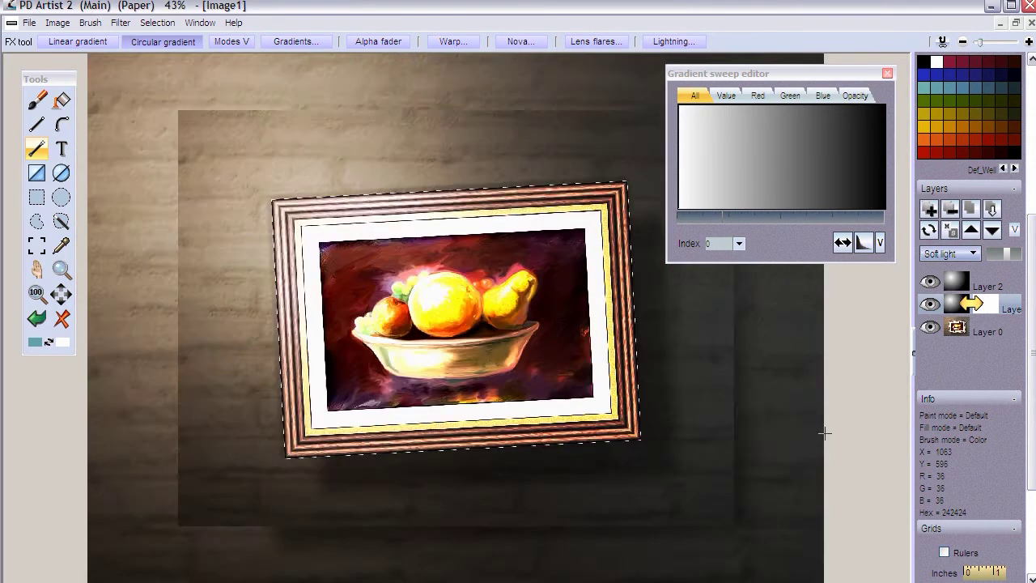